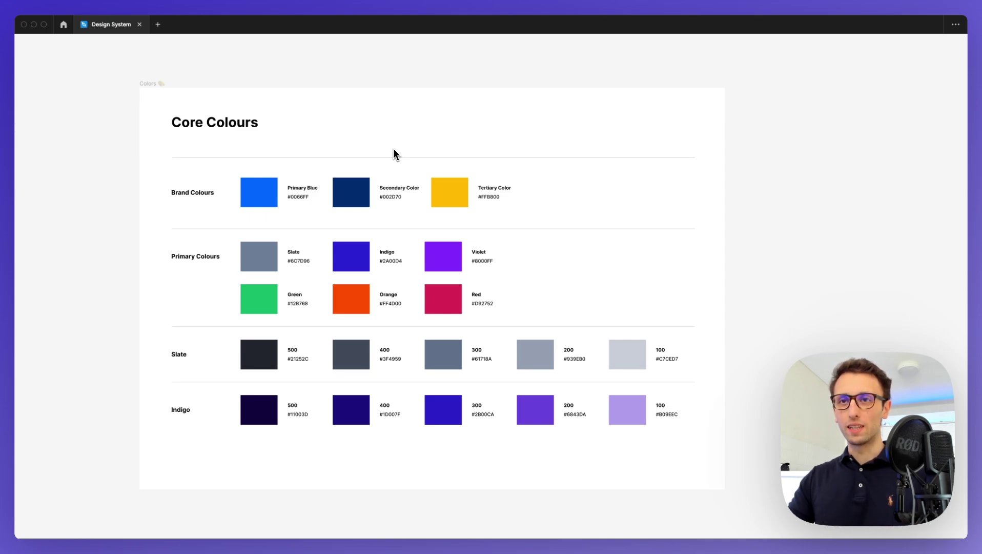
Duplicate the Colors frame and place the copy on the empty canvas to the right of the original, aligned with it
scroll(394, 152, right, 2)
scroll(400, 152, right, 3)
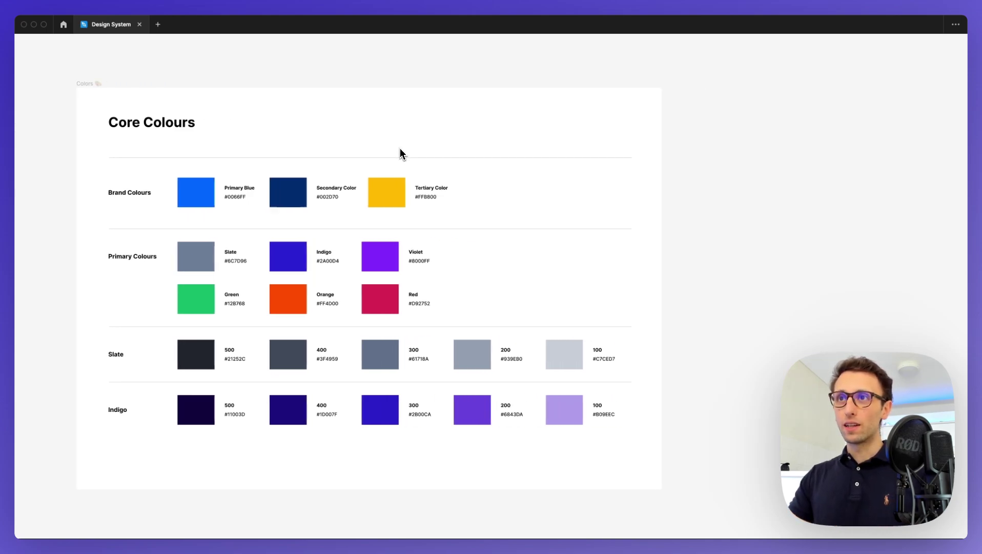
scroll(399, 152, right, 2)
ctrl+scroll(641, 221, down, 1)
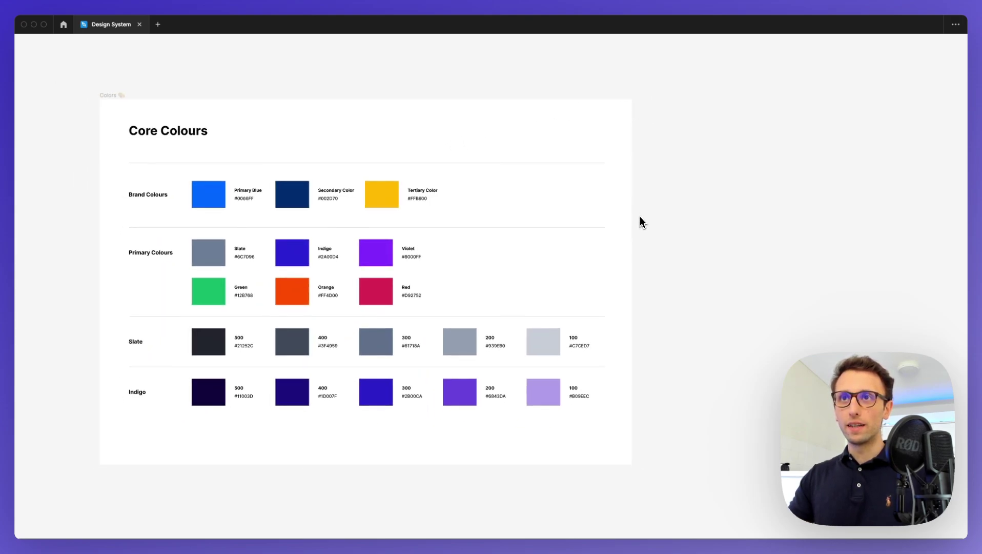
click(108, 95)
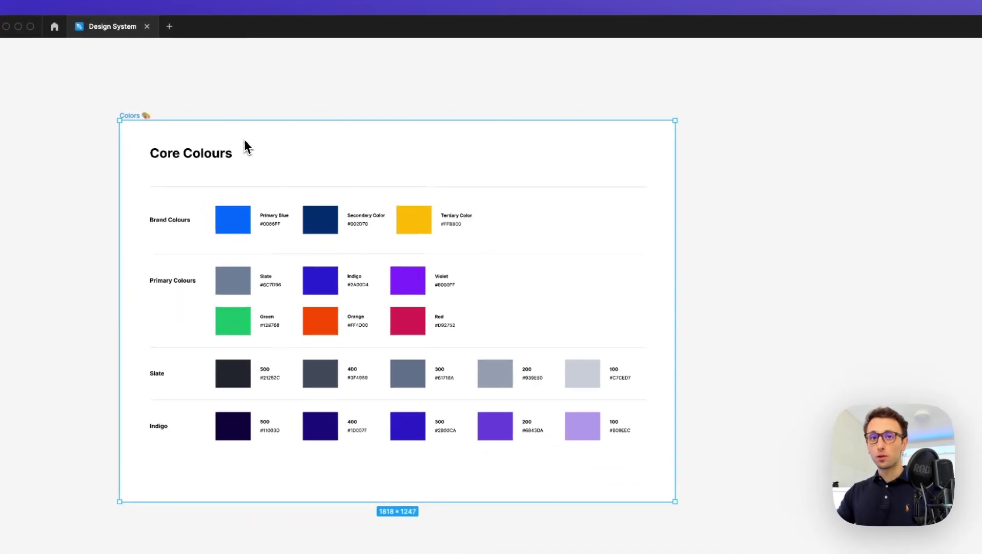
drag(244, 154, 878, 155)
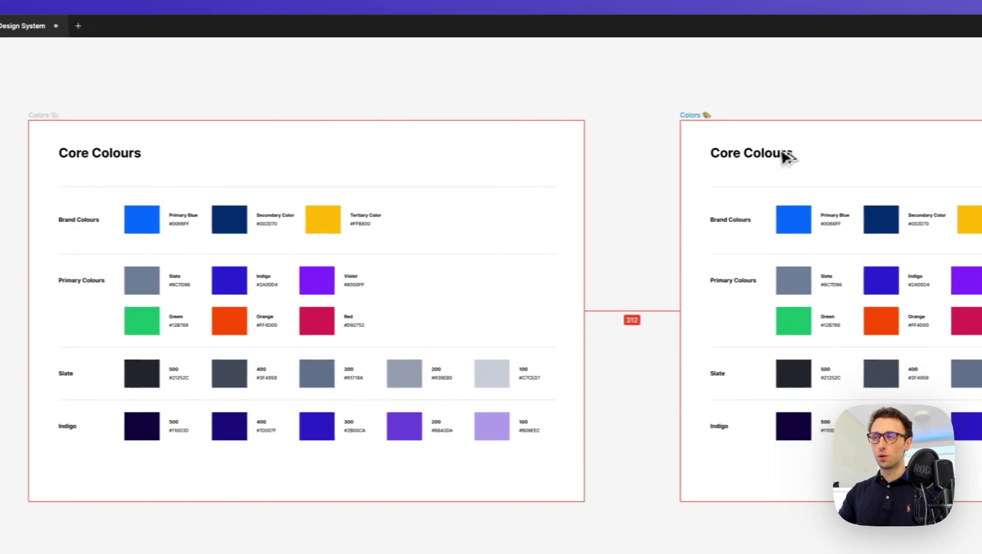
drag(788, 156, 717, 157)
scroll(713, 158, right, 10)
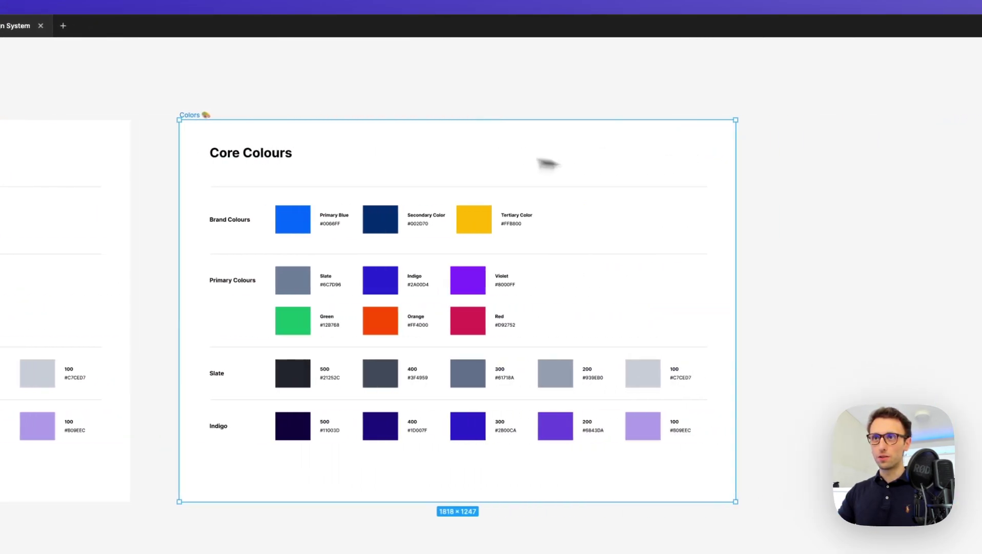
Delete all colour swatches, the lower dividers and row labels in the copied frame, keeping the title, first divider and Brand Colours label
scroll(430, 144, up, 3)
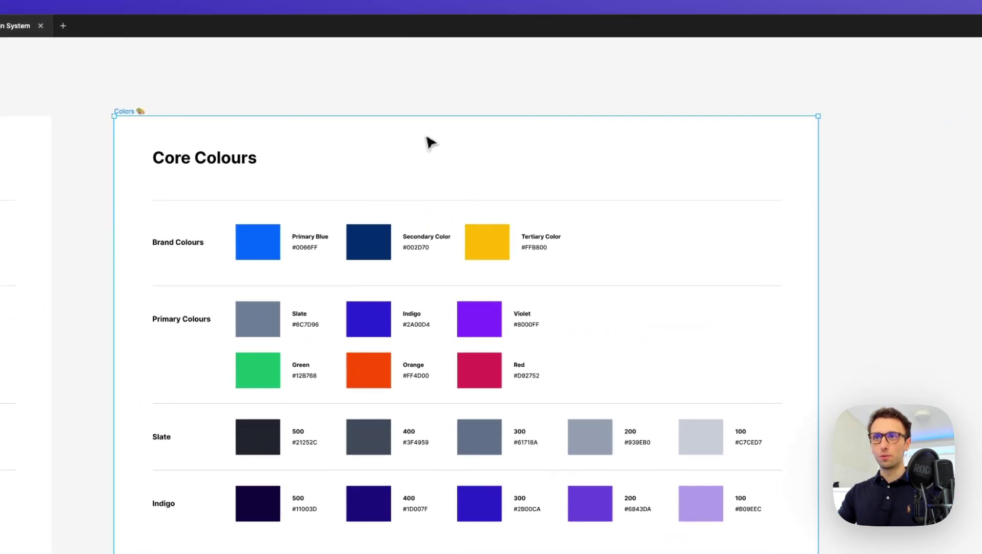
click(393, 130)
drag(108, 204, 823, 553)
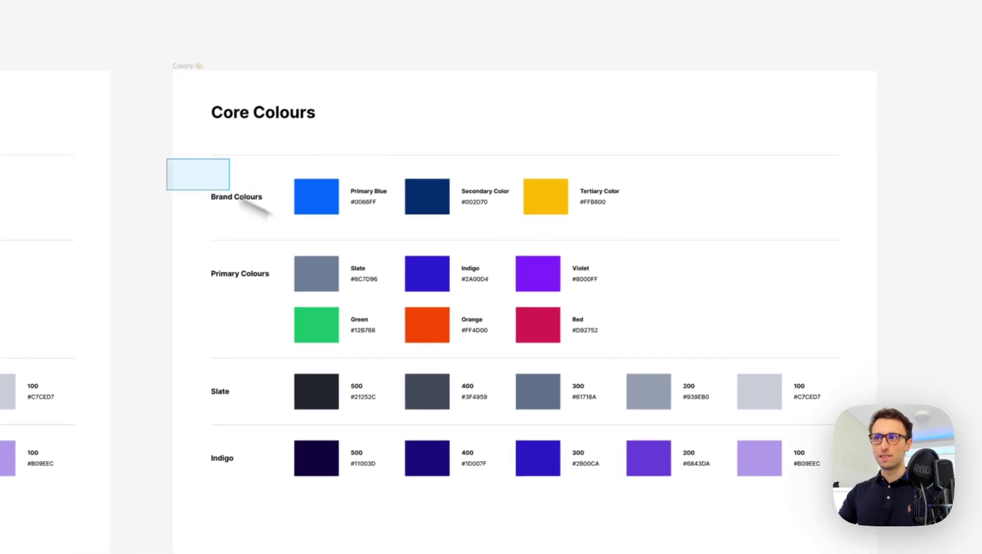
drag(828, 471, 825, 472)
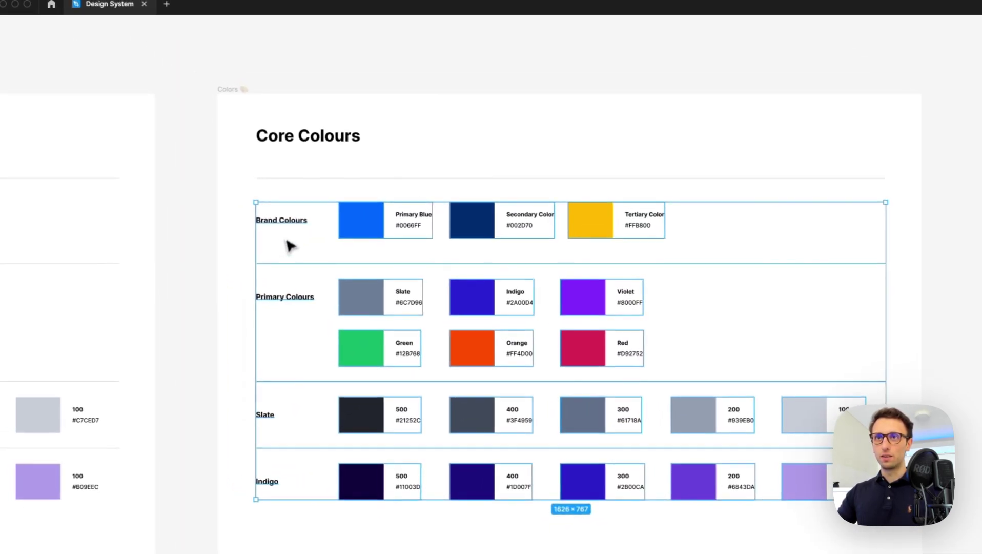
key(Delete)
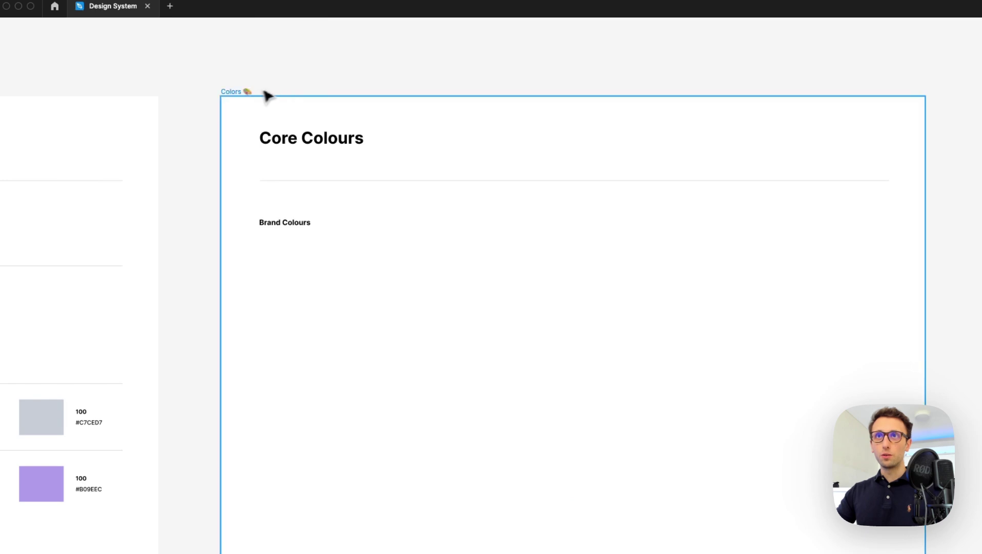
Rename the copied frame as Typography and open the emoji picker for its name
click(245, 94)
scroll(285, 95, up, 2)
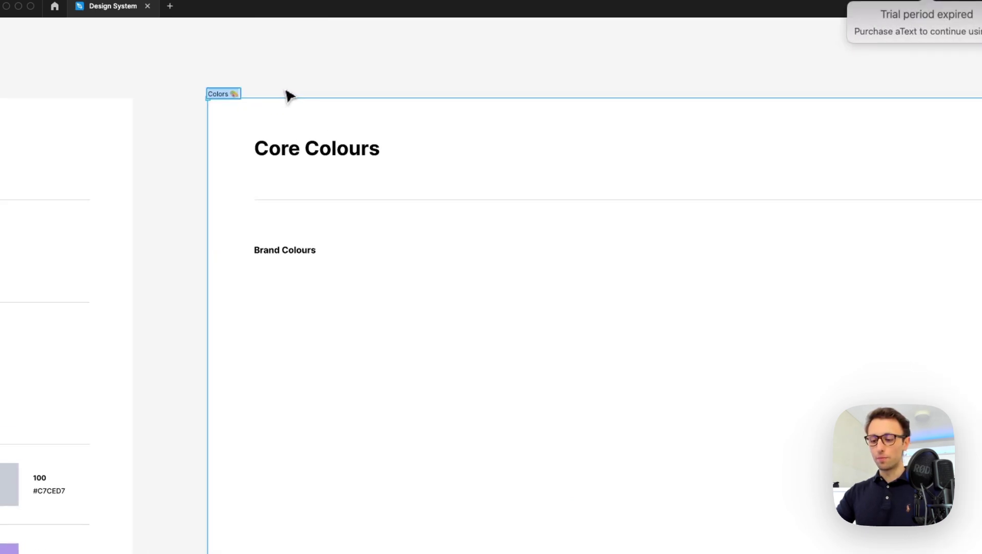
text(ypography)
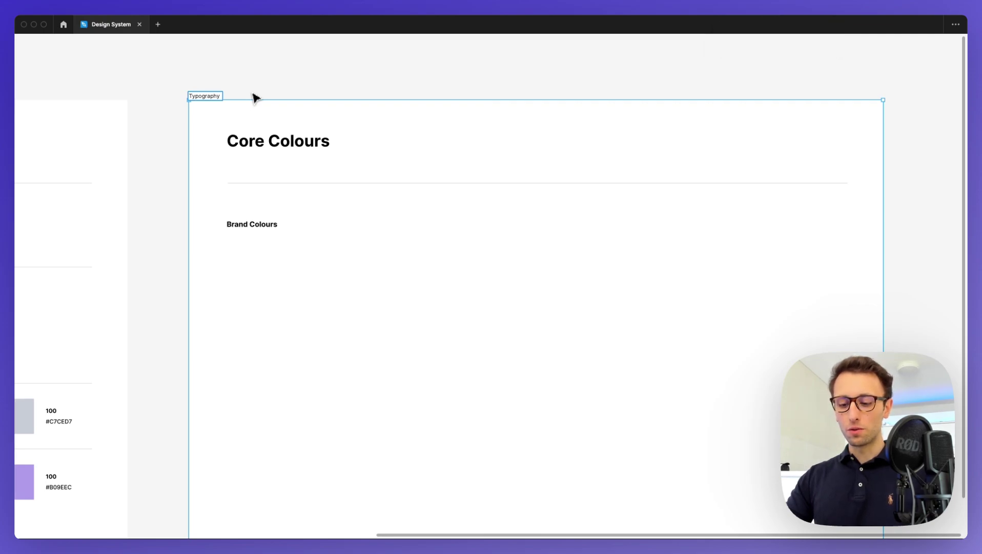
key(ctrl+super+space)
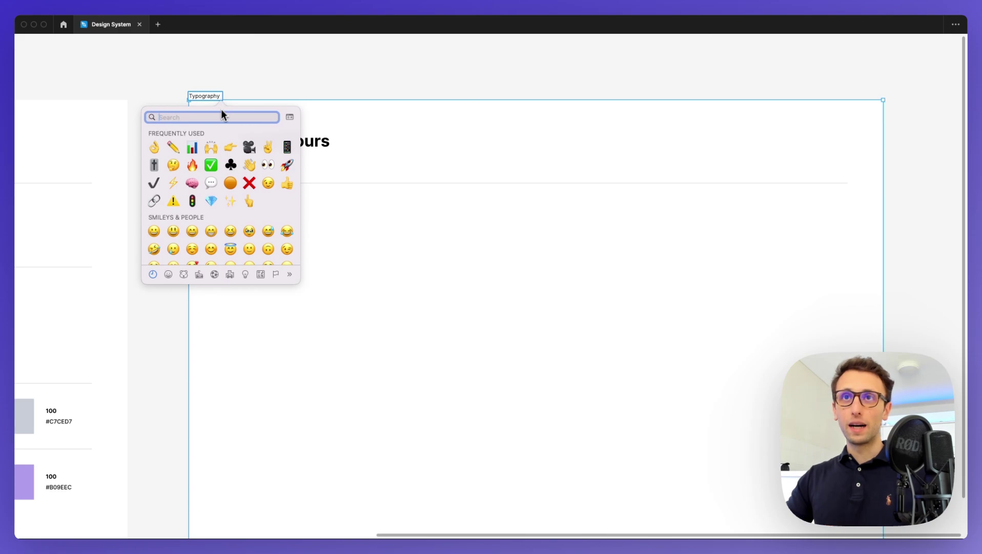
text(type)
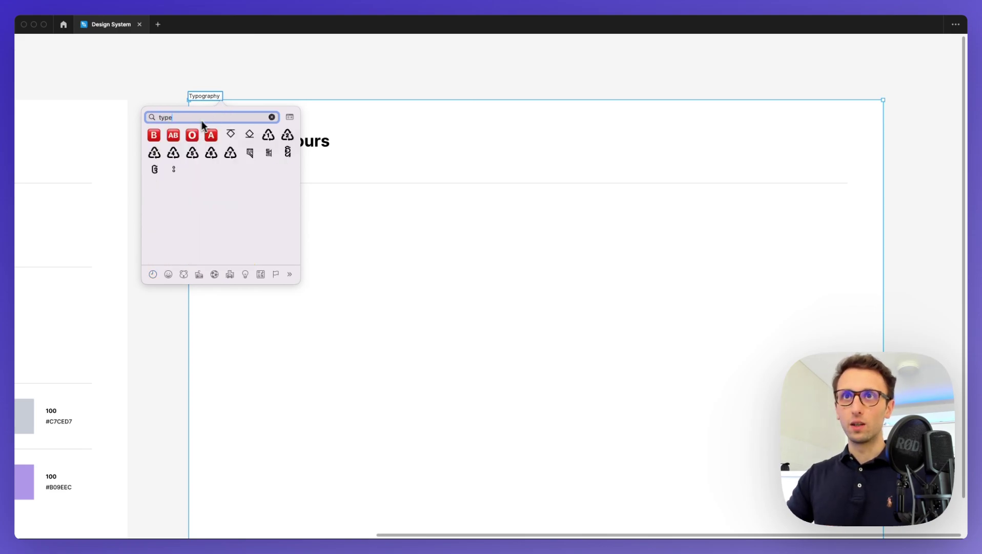
key(BackSpace)
key(BackSpace)
key(BackSpace)
key(BackSpace)
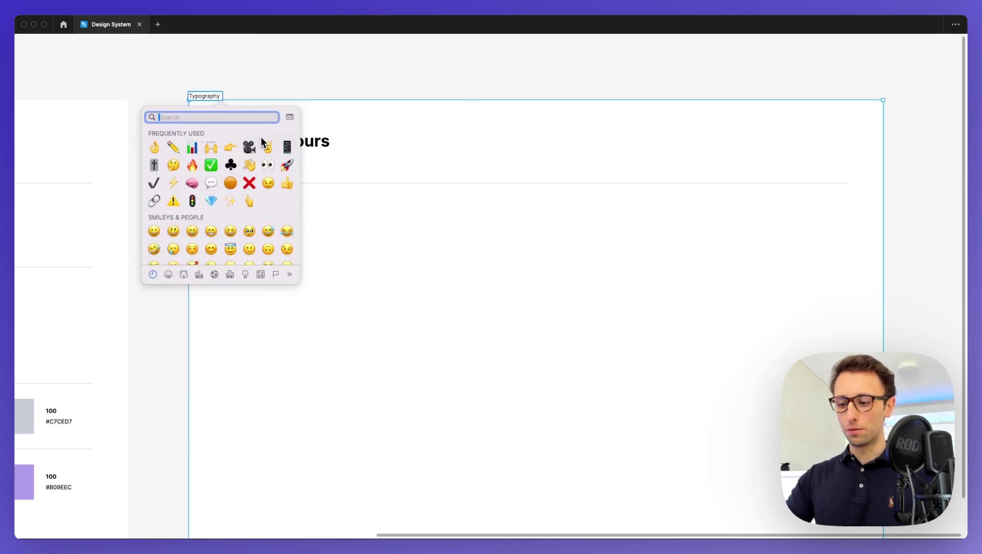
Search the emoji picker for "lett" and add the abc letters emoji after Typography in the frame name
text(lett)
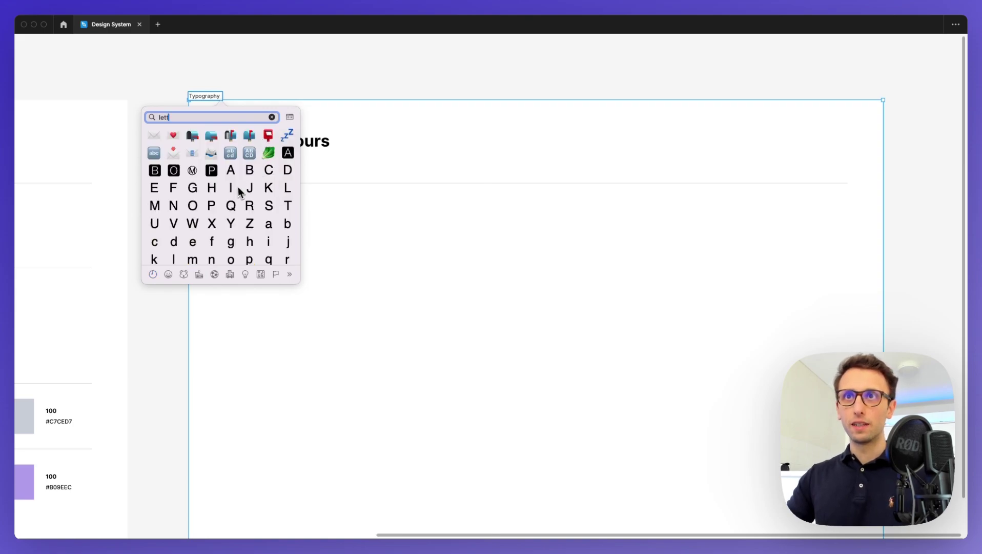
scroll(231, 171, down, 3)
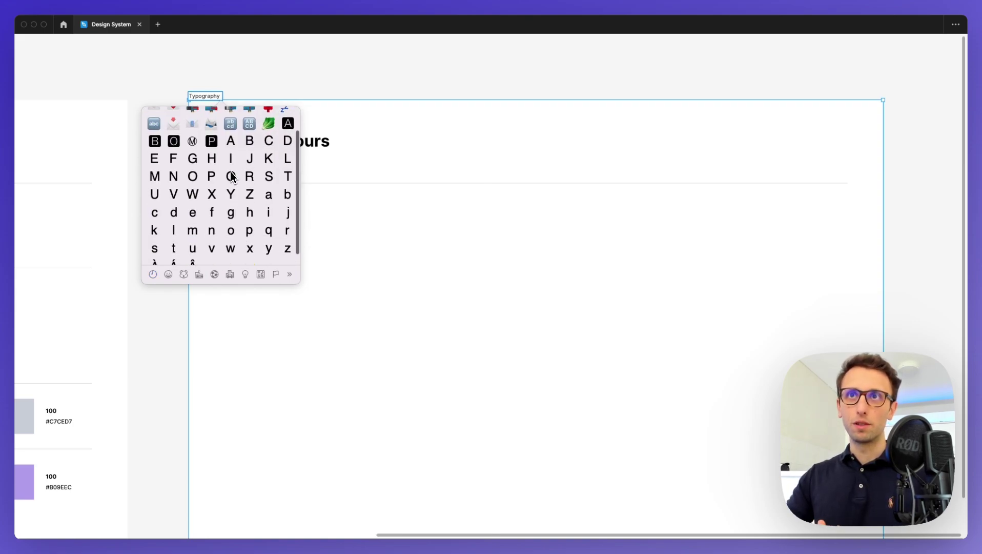
scroll(231, 171, up, 3)
click(154, 154)
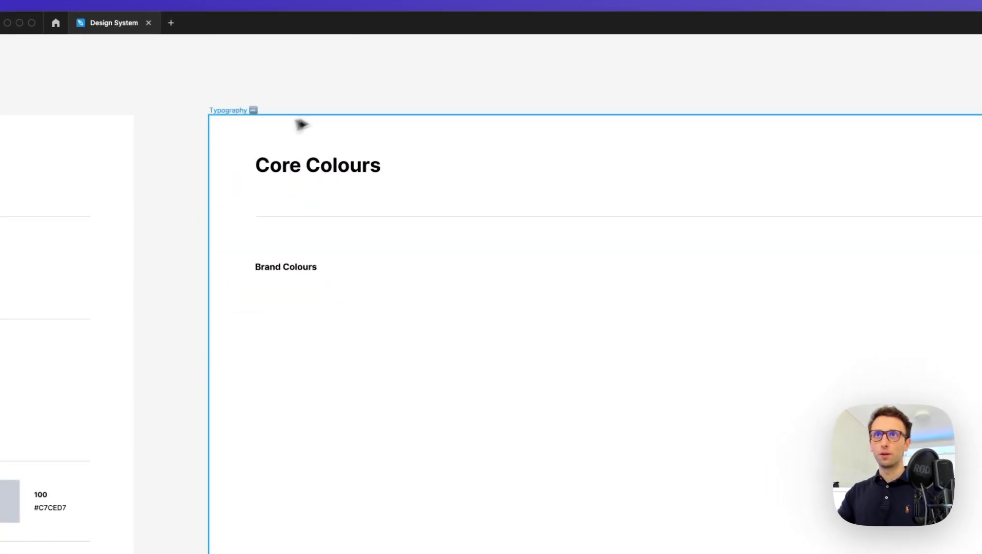
Replace the Core Colours title in the copied frame with "Typography"
double_click(302, 171)
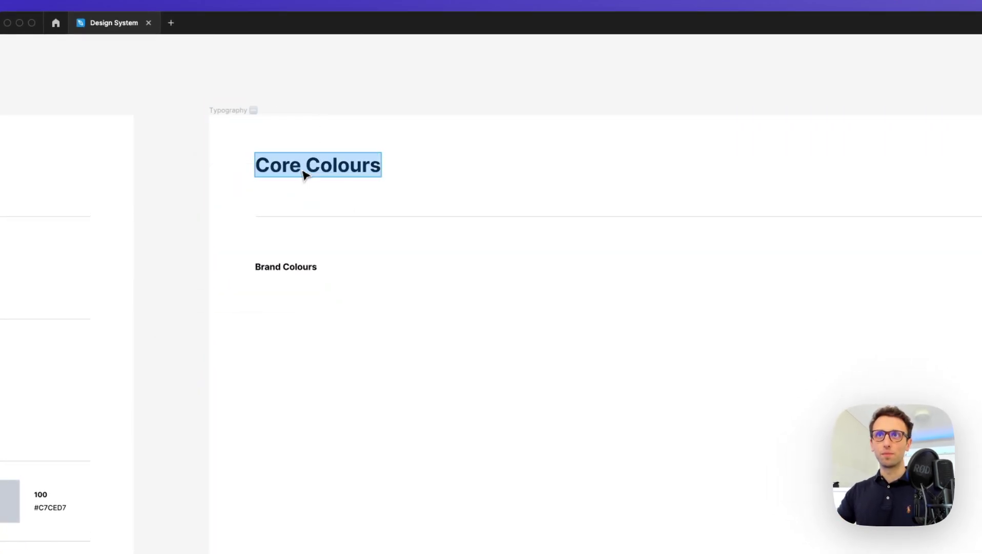
text(Ty)
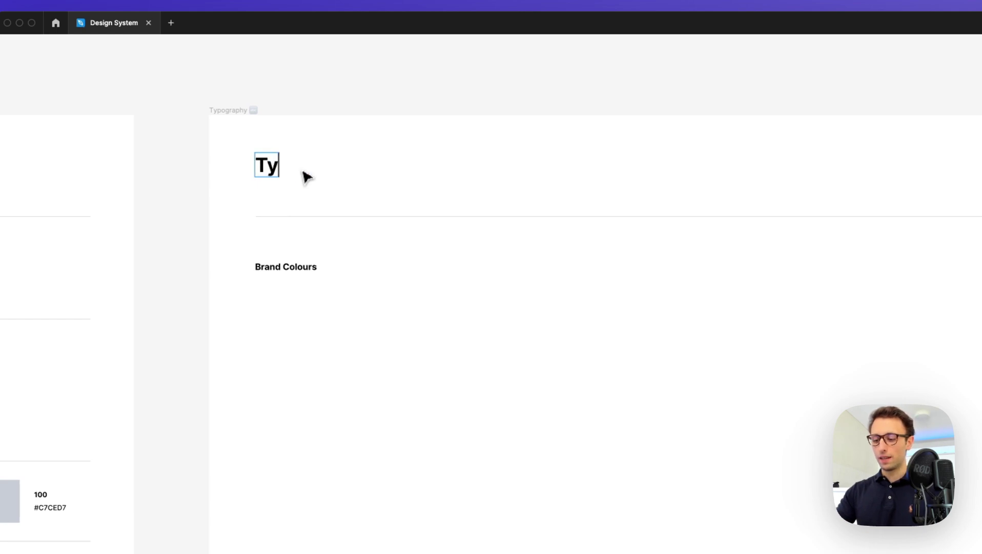
text(pography)
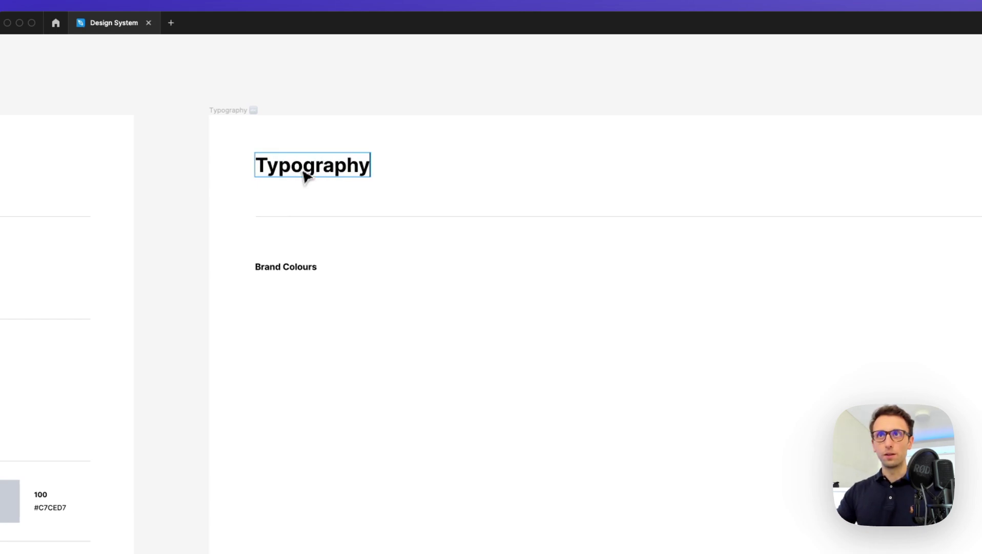
key(Escape)
click(505, 106)
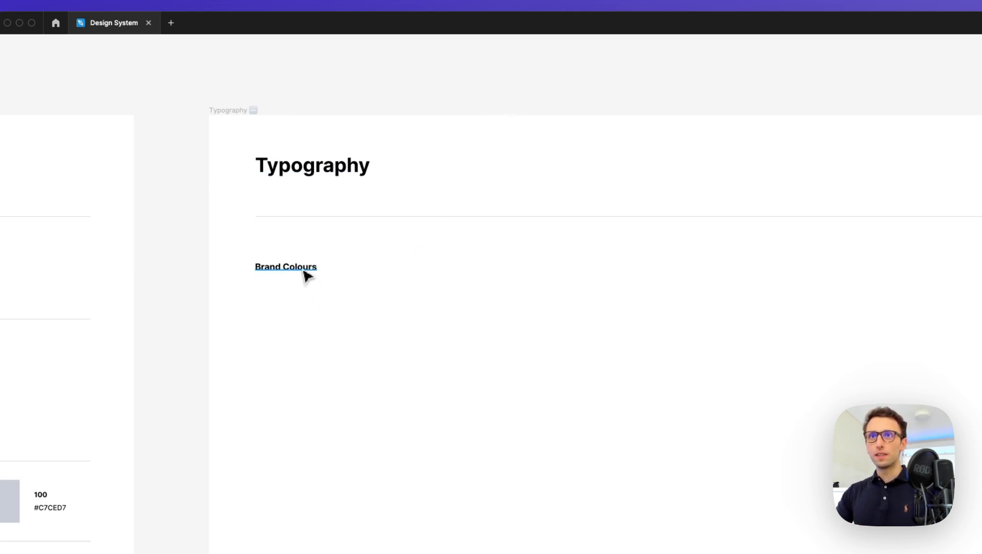
Move the Typography frame horizontally farther away from the Colors frame and deselect it
scroll(306, 275, right, 2)
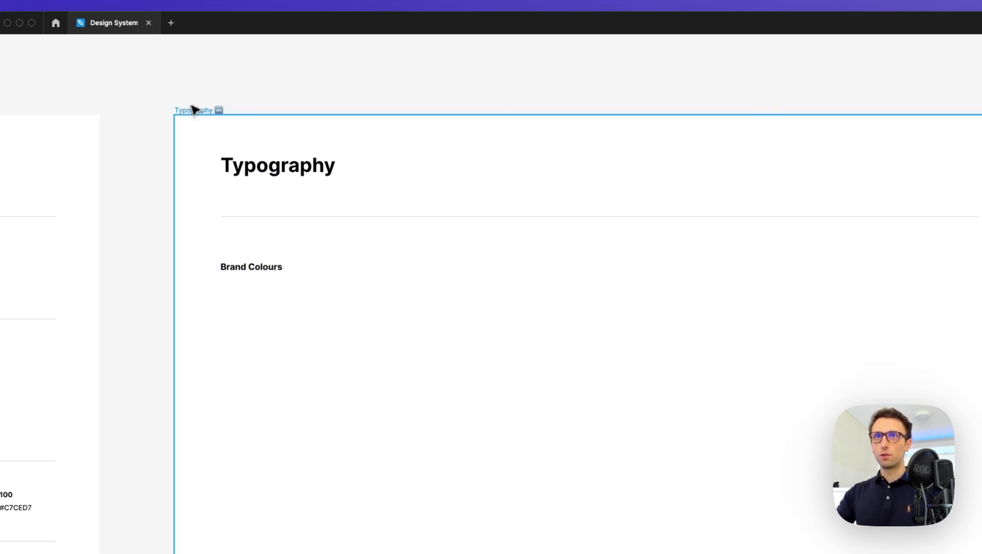
drag(300, 145, 476, 146)
scroll(477, 148, right, 5)
scroll(478, 149, down, 2)
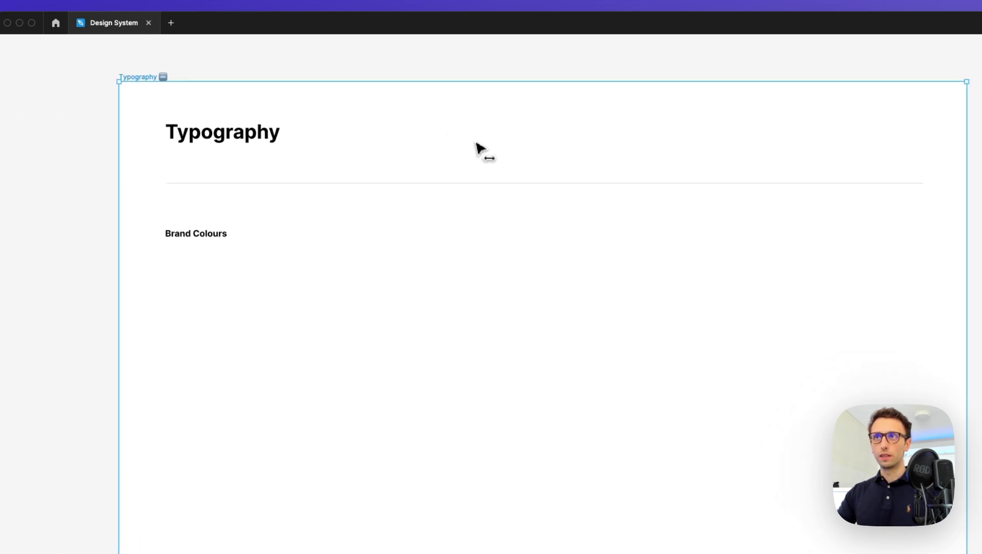
ctrl+scroll(478, 149, up, 1)
scroll(476, 149, left, 4)
scroll(477, 148, up, 1)
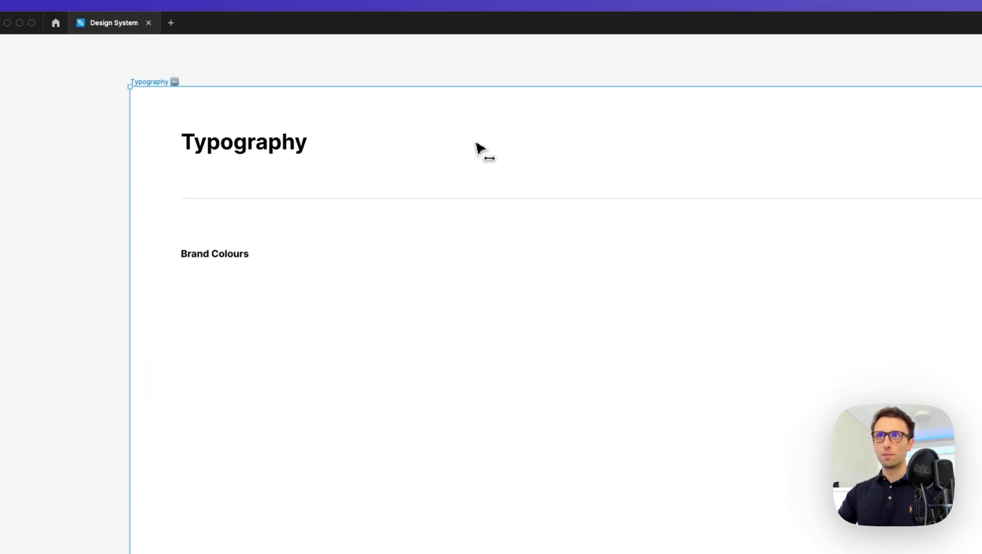
click(514, 65)
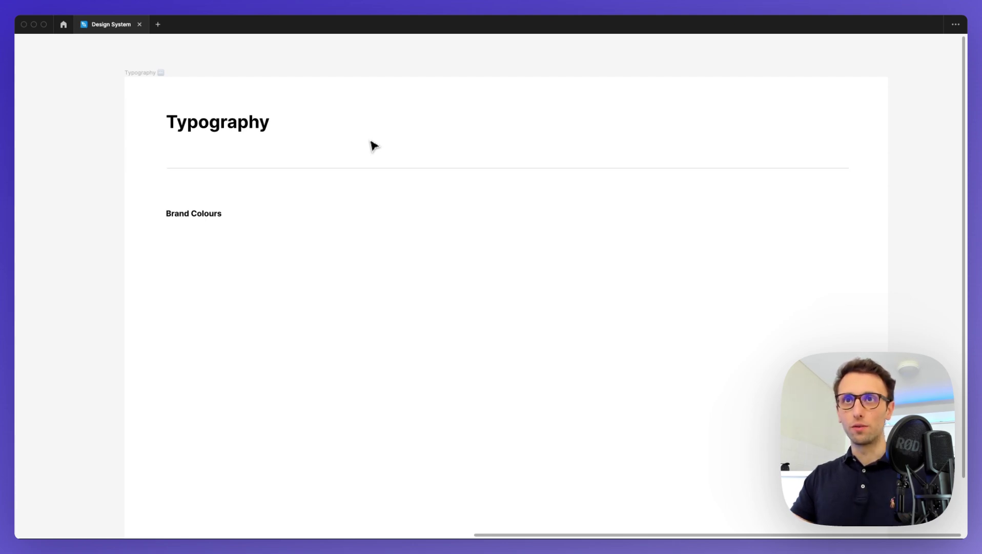
Replace the Brand Colours label in the Typography frame with "Heading 1"
click(207, 215)
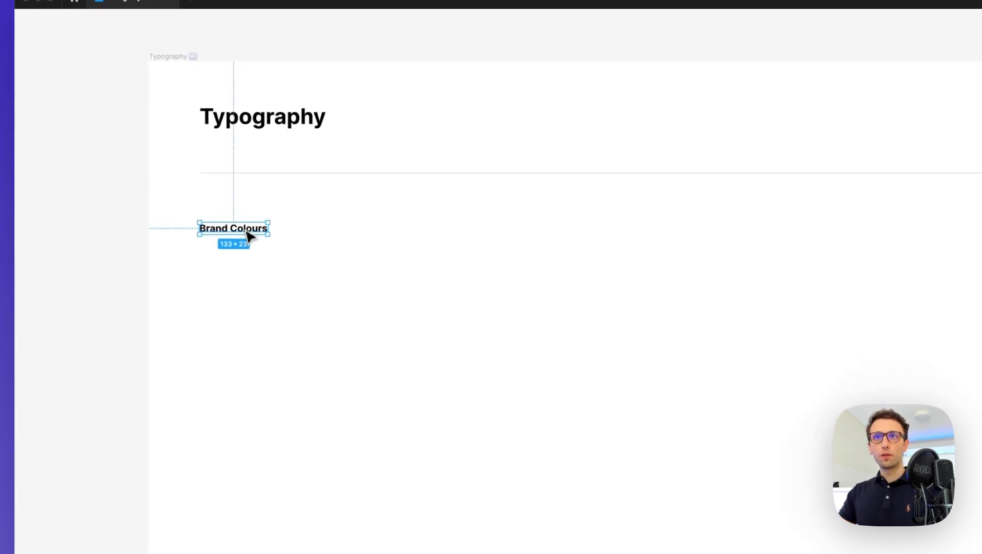
double_click(248, 236)
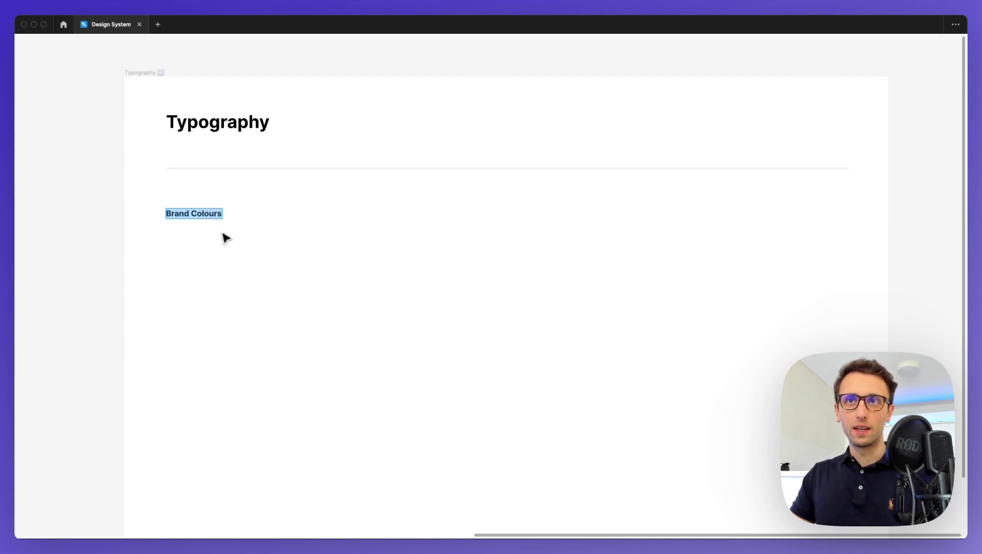
text(He)
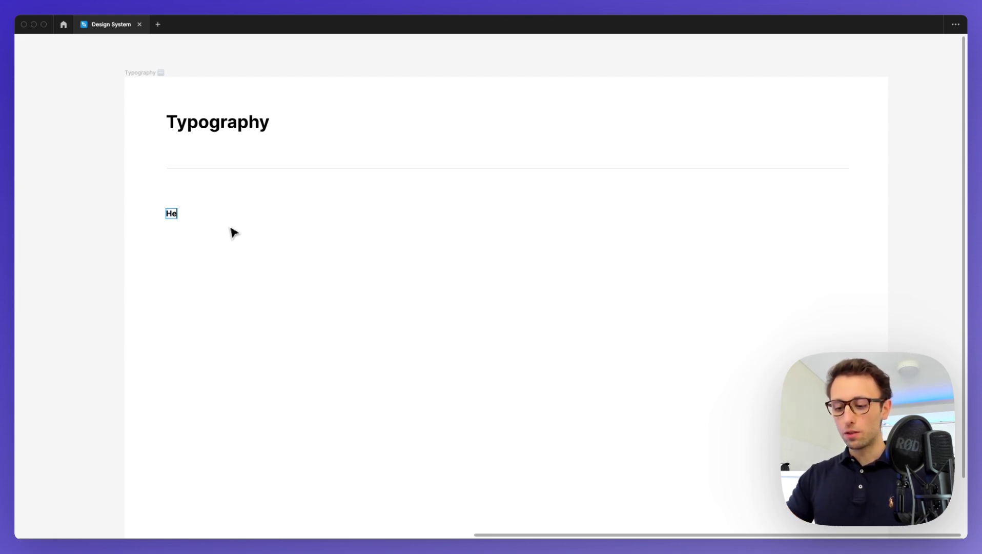
text(ading )
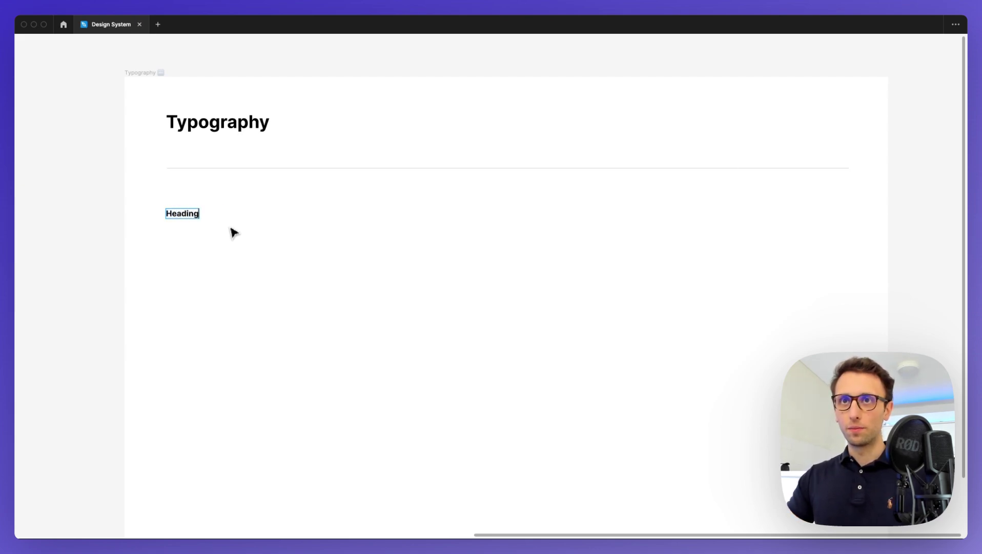
text(1)
key(Escape)
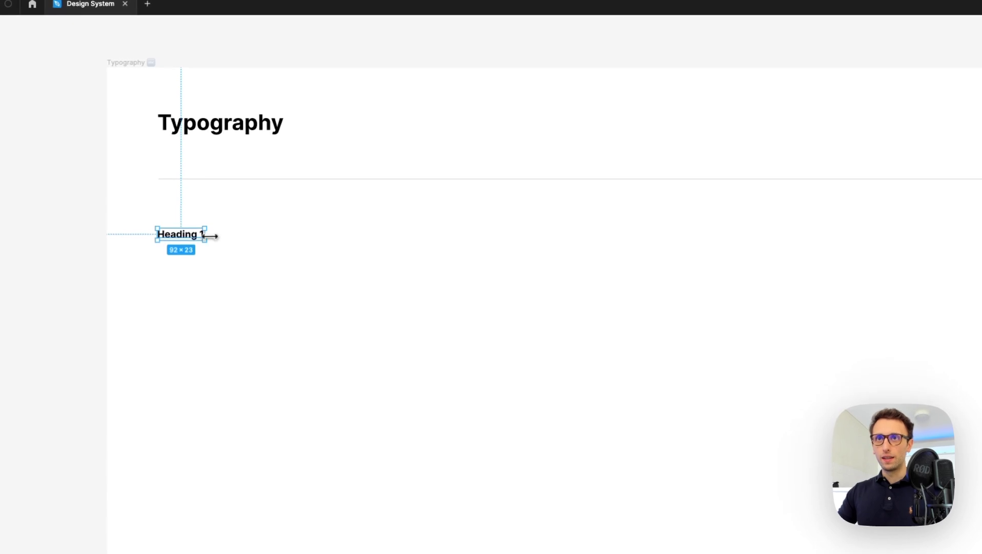
Scale the Heading 1 text up to about 327 × 82, keeping it selected
drag(207, 236, 328, 234)
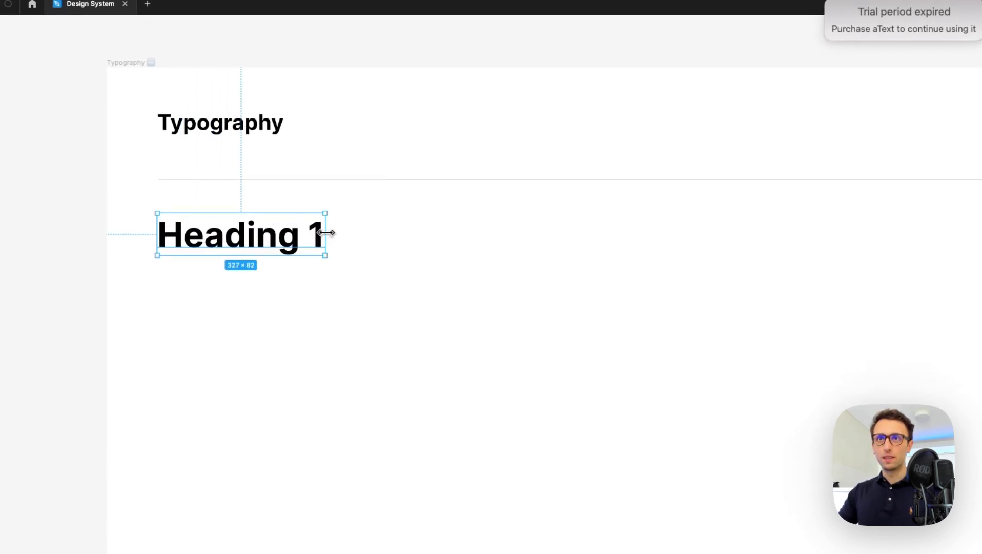
click(344, 263)
click(318, 244)
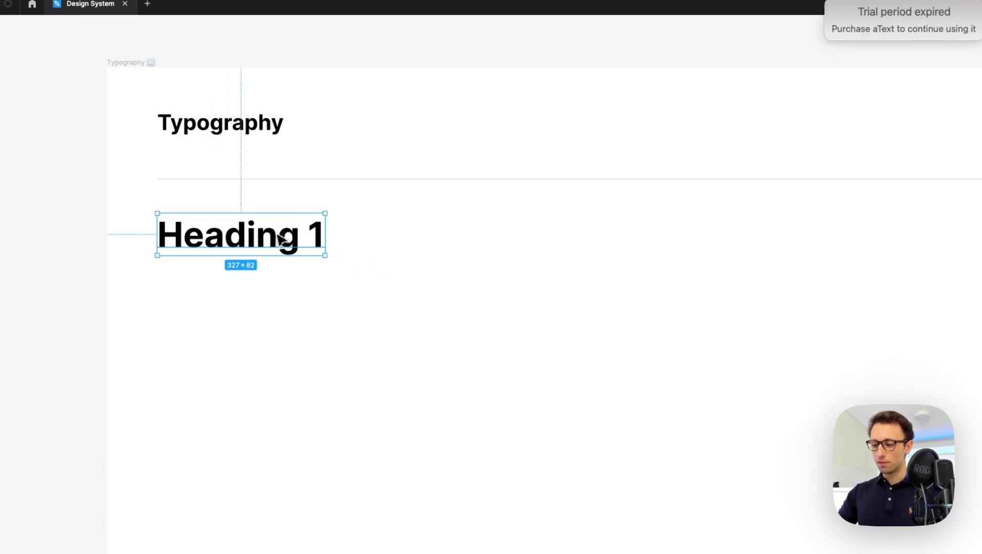
Leave scaling and set the Heading 1 text's font size to 70
key(ctrl+backslash)
scroll(434, 201, left, 2)
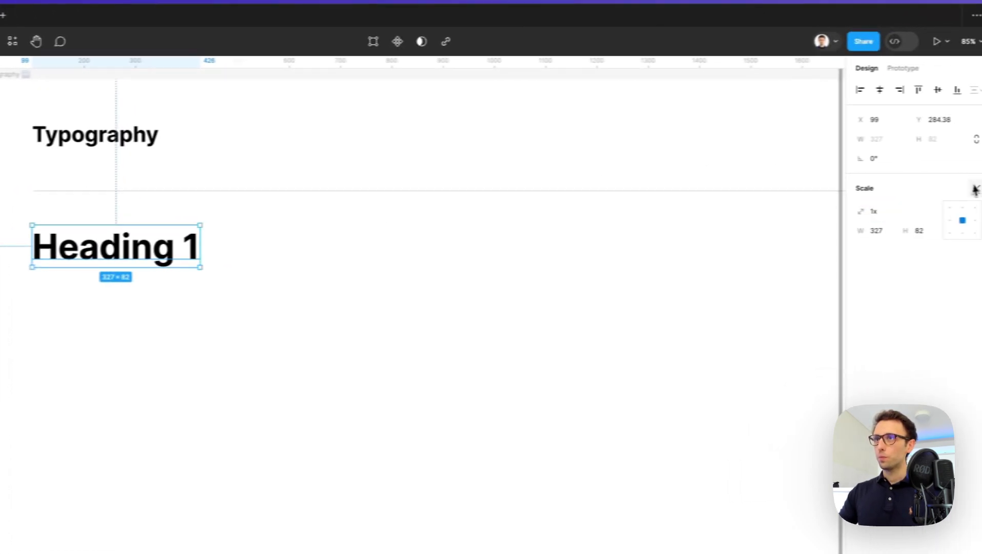
click(974, 188)
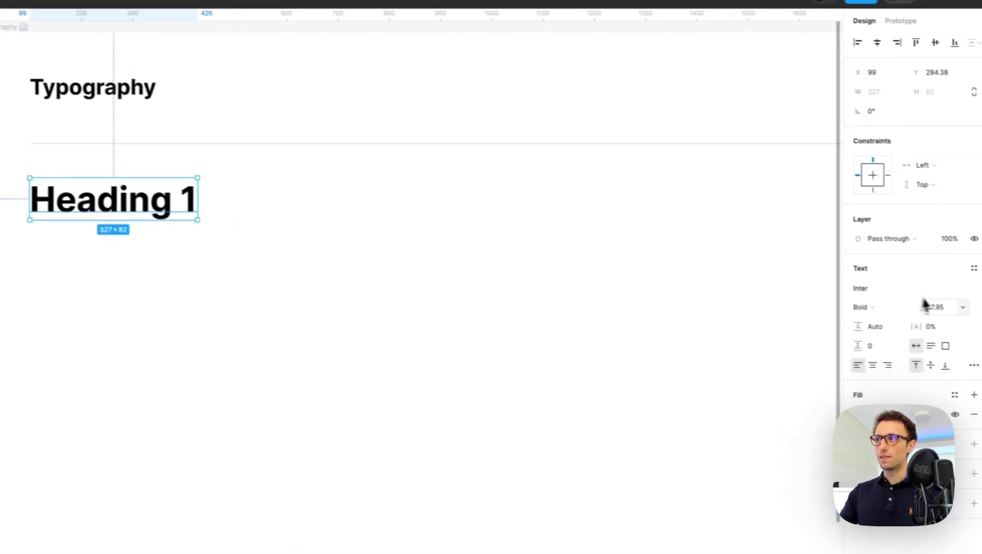
click(924, 304)
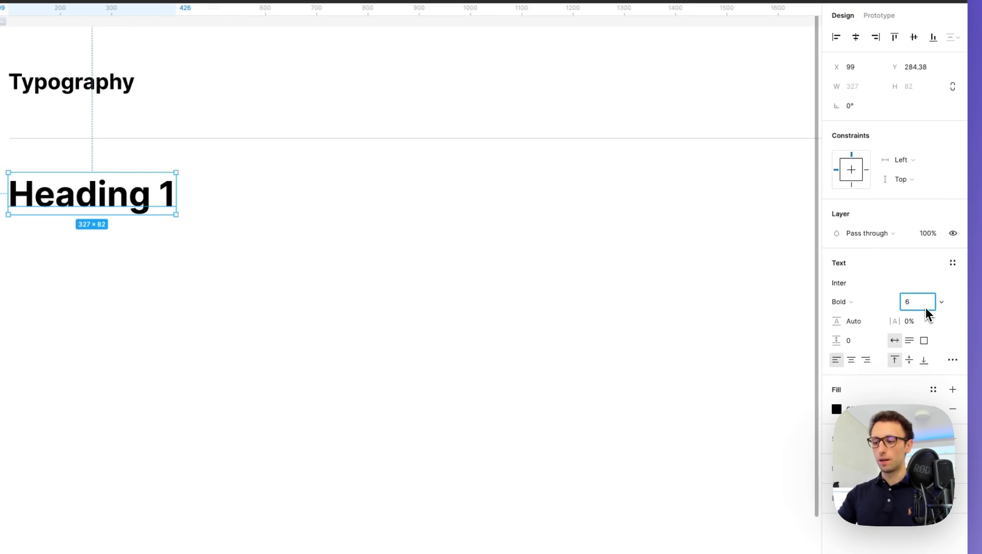
key(BackSpace)
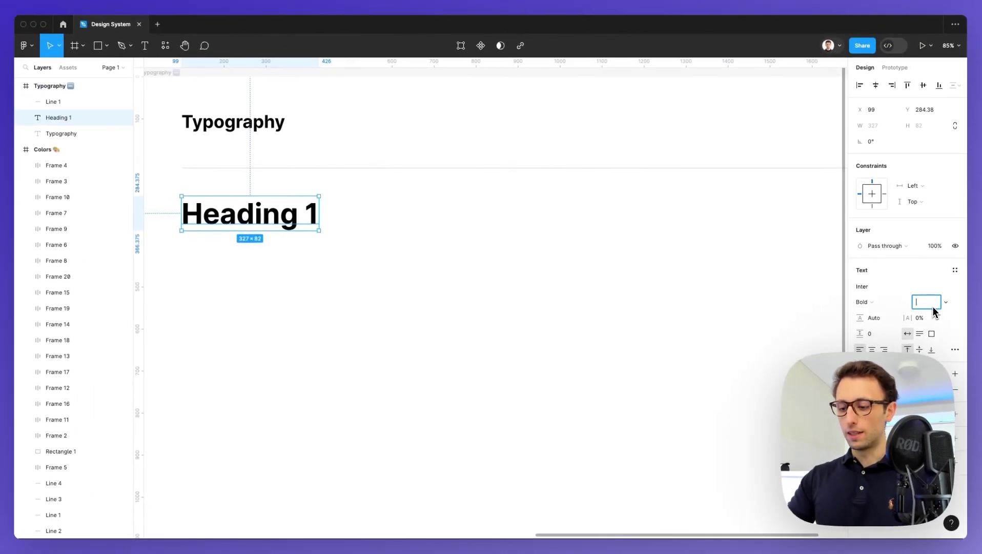
text(70)
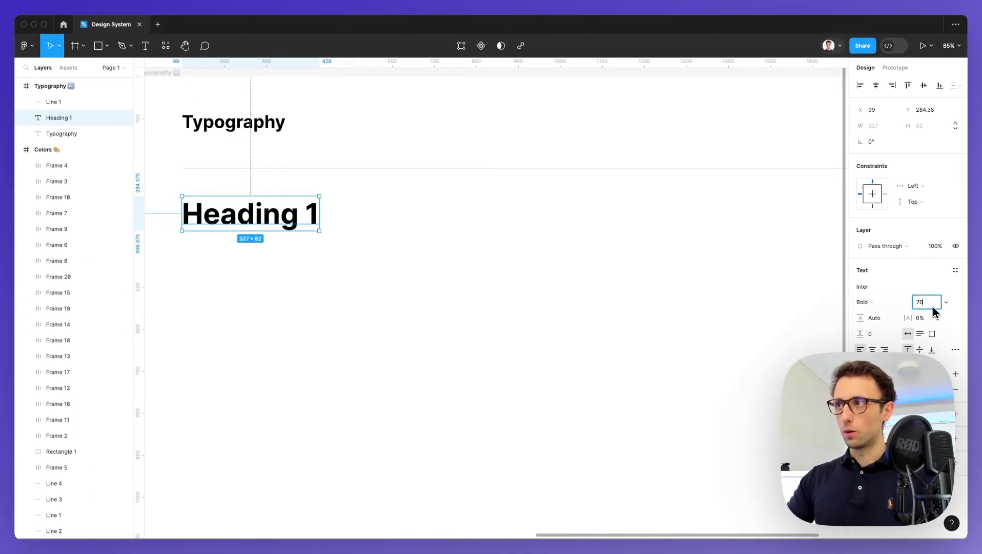
key(Return)
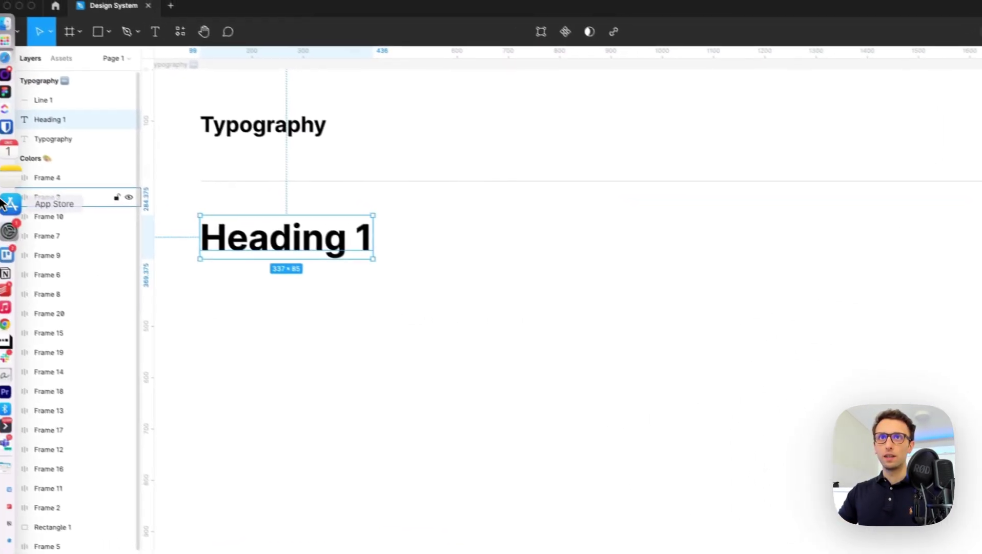
Switch to a new Safari window, search the web for "typography web size calculator", and answer the location request
right_click(16, 79)
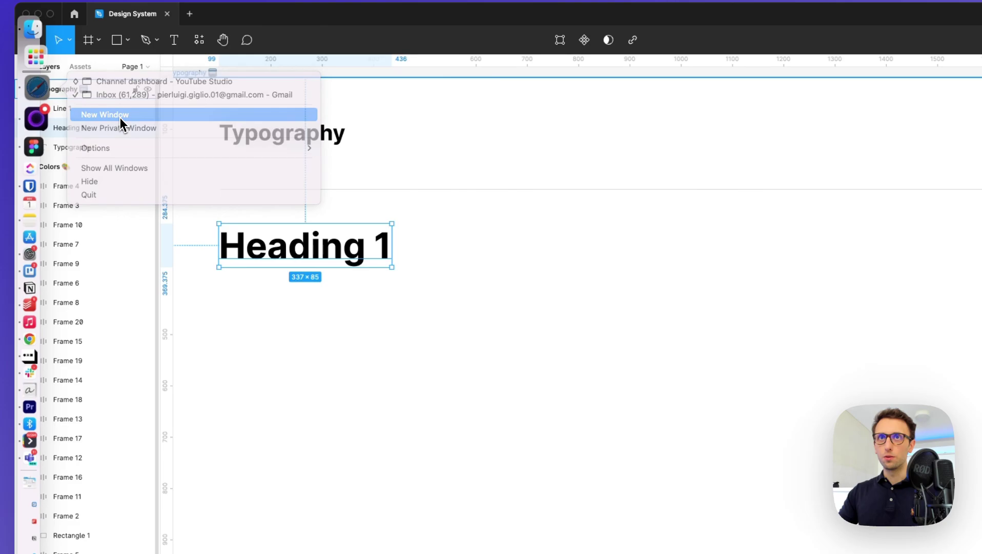
click(121, 118)
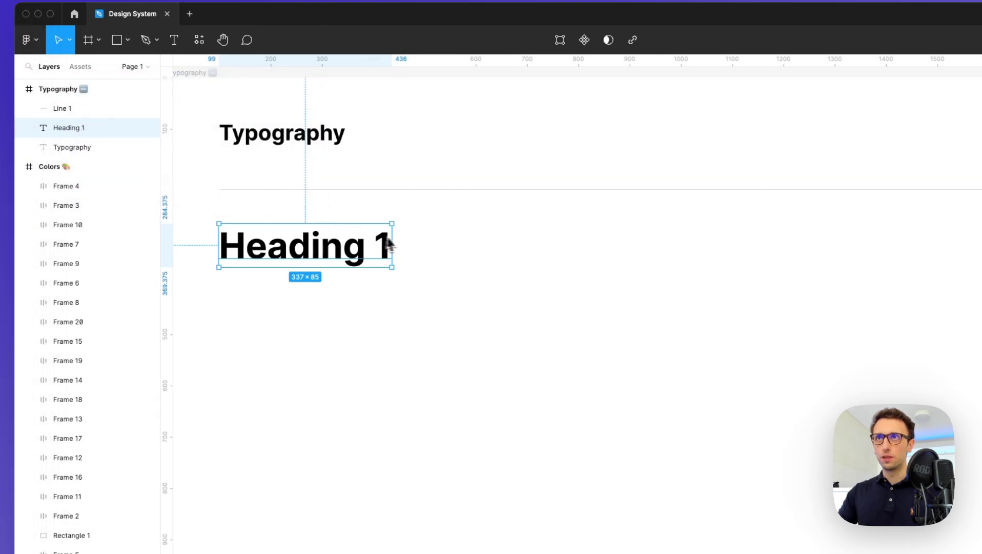
text(headi)
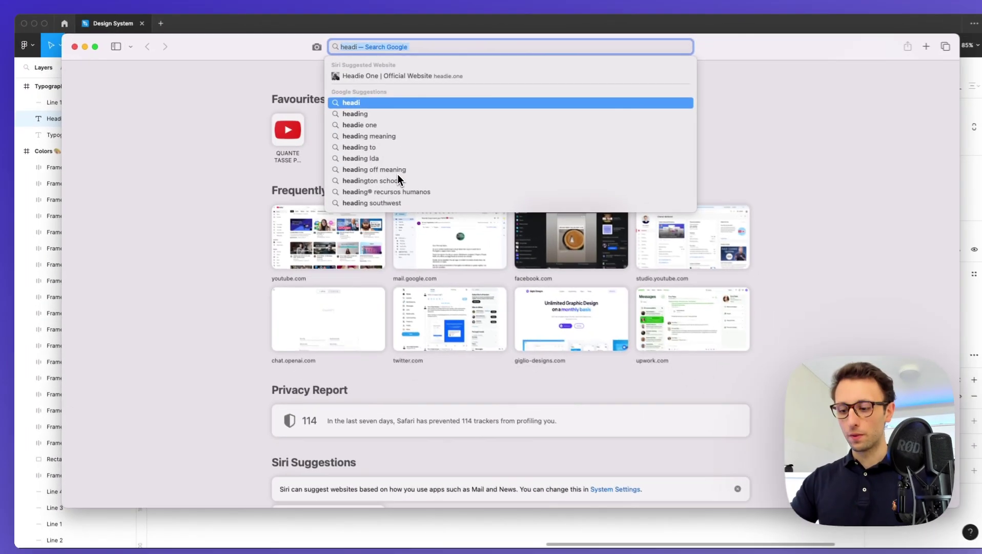
key(BackSpace)
key(BackSpace)
key(BackSpace)
key(BackSpace)
text(typogra)
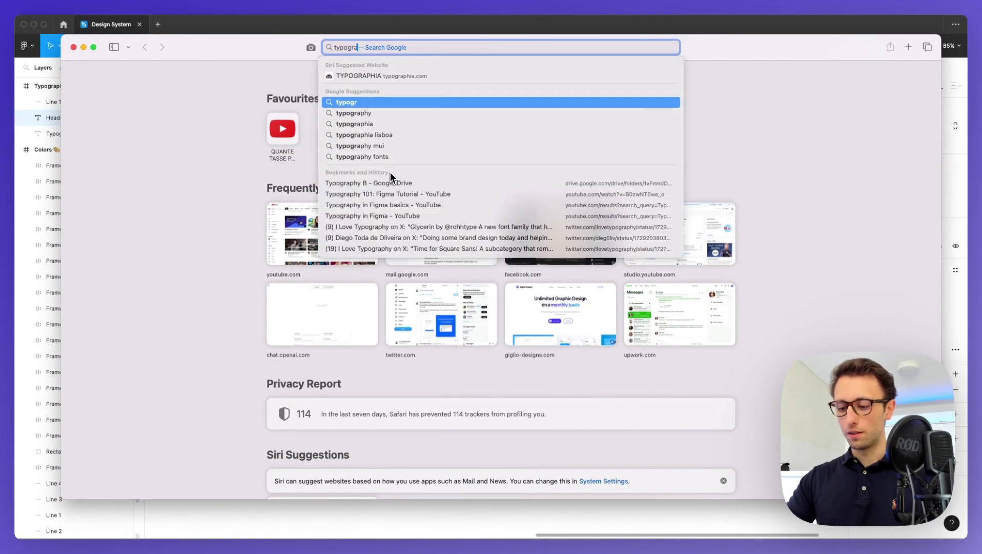
text(phy web size calculator)
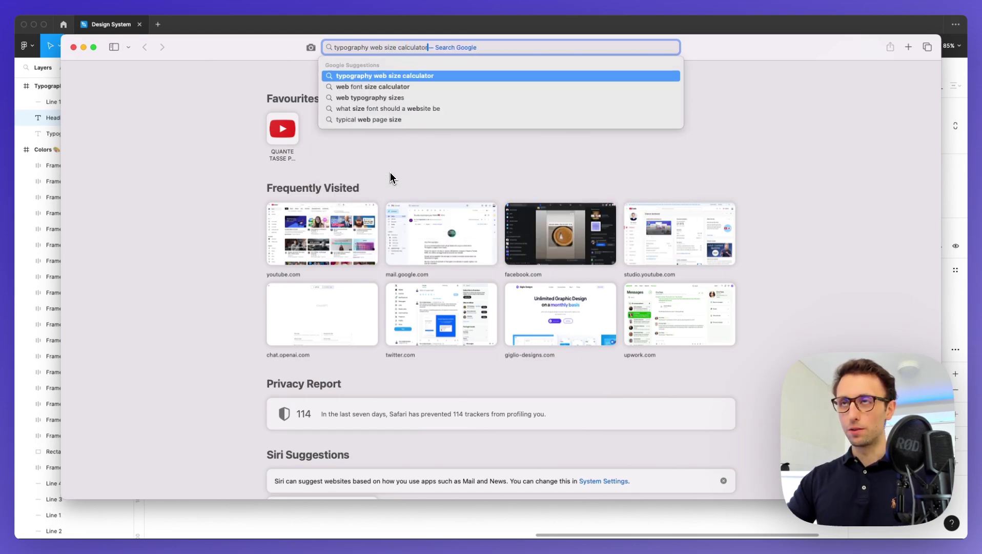
key(Return)
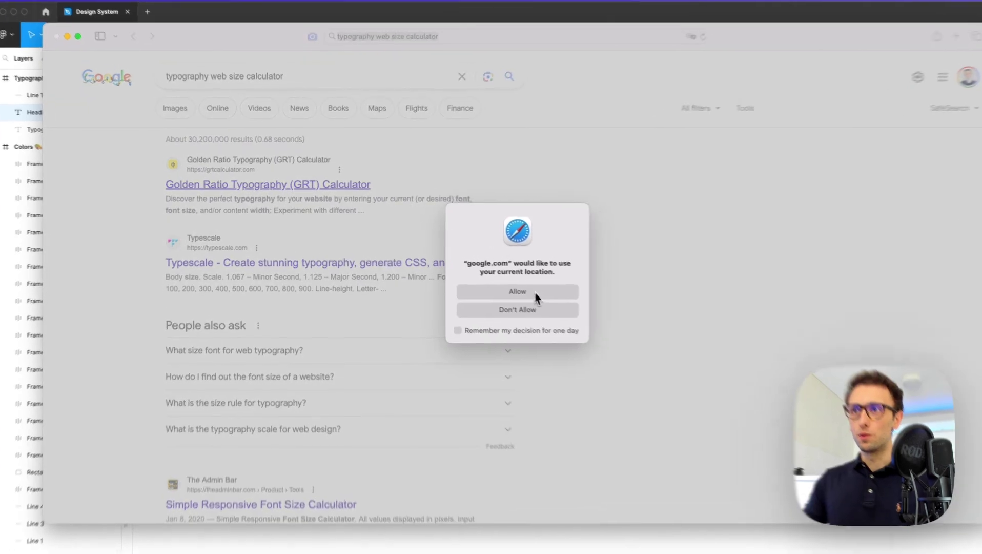
click(535, 300)
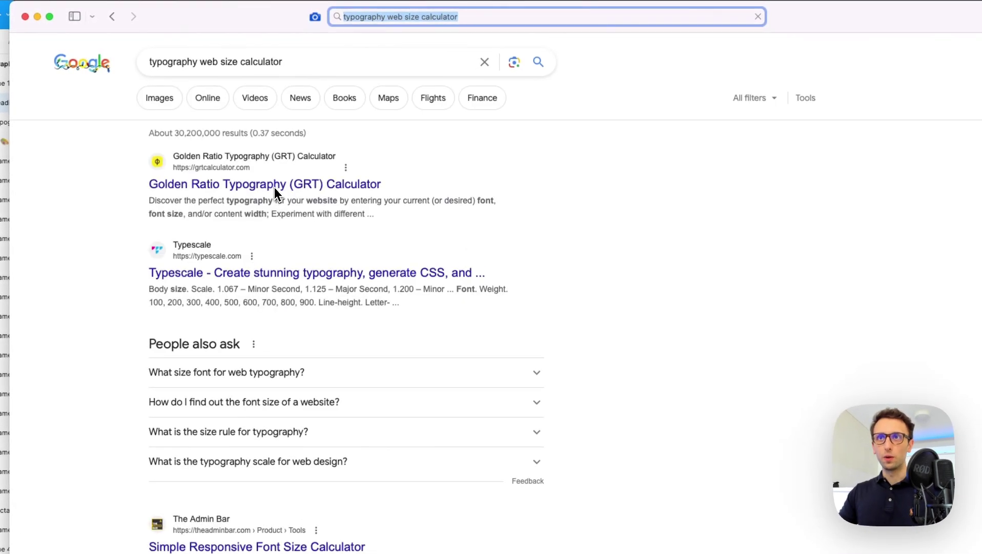
Open the Golden Ratio Typography (GRT) Calculator from the search results and choose Arial as its font
click(276, 186)
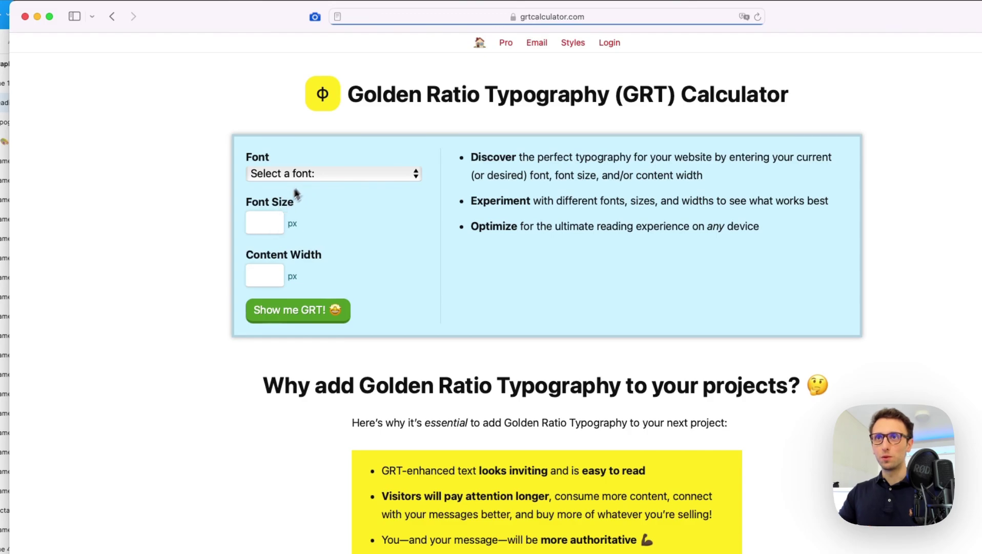
click(309, 174)
scroll(332, 227, down, 15)
scroll(333, 230, down, 20)
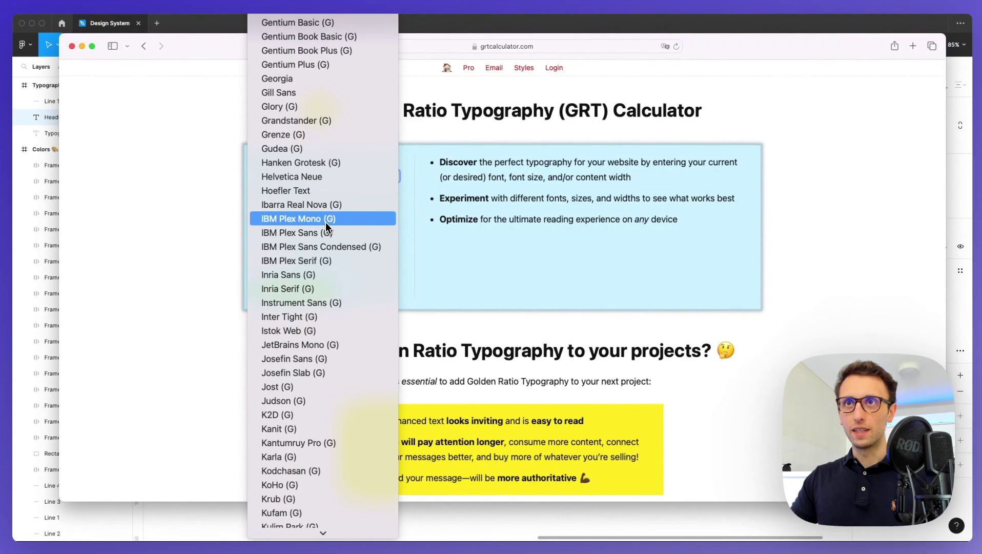
scroll(326, 222, up, 1)
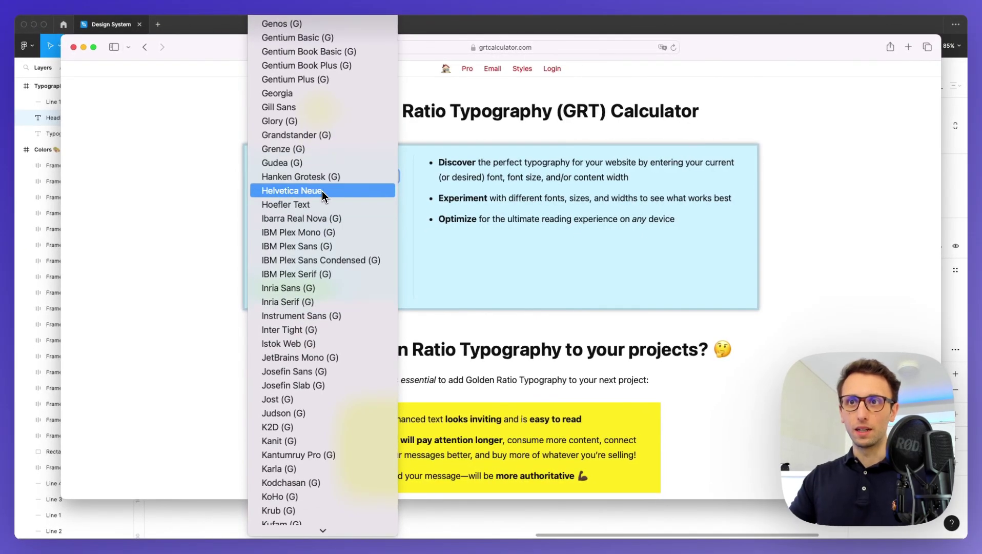
scroll(326, 195, down, 10)
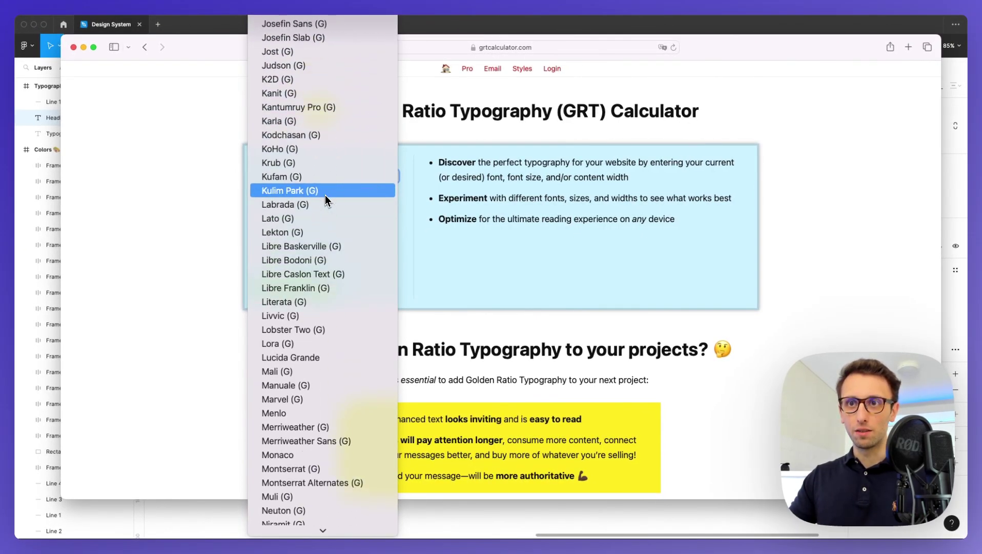
scroll(326, 196, up, 20)
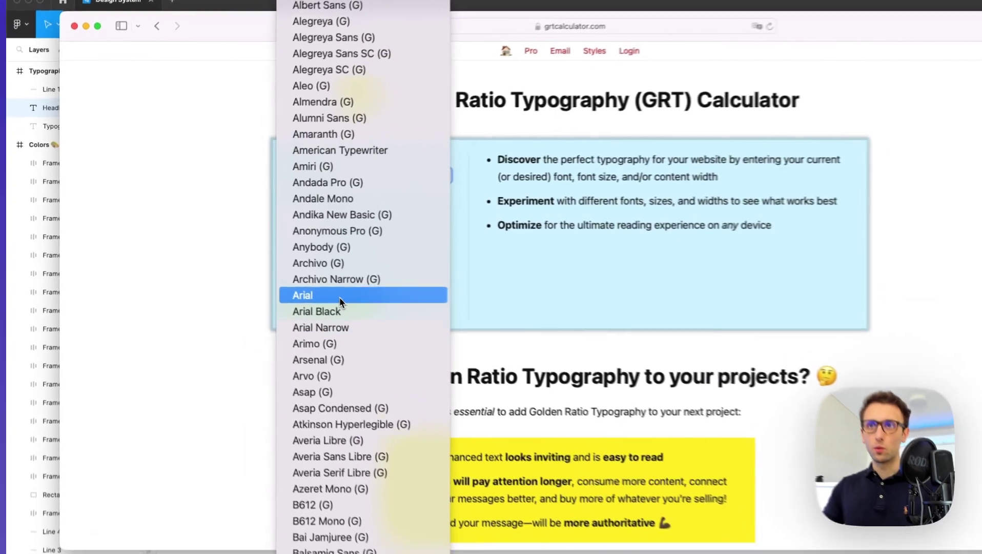
click(340, 297)
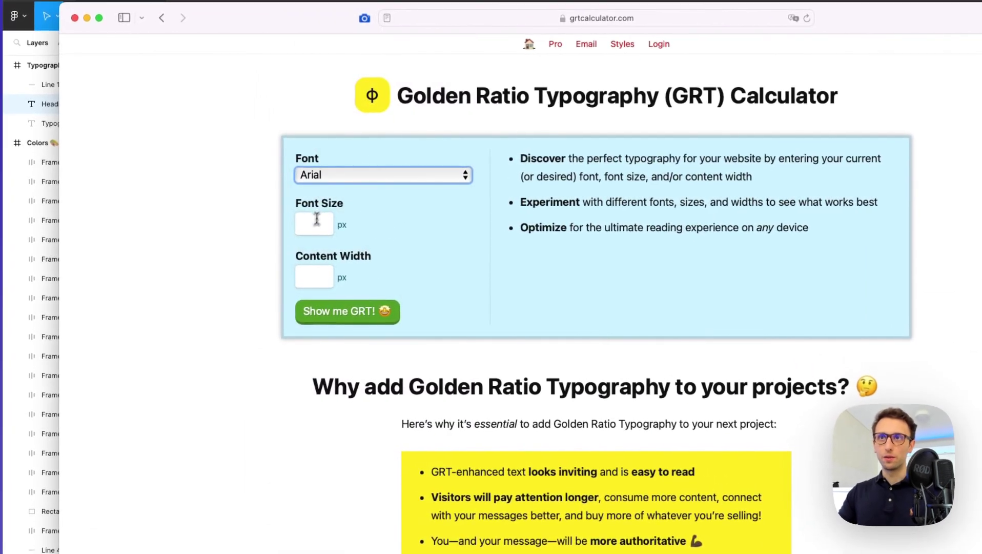
Set the calculator's font size to 70 px and generate the golden ratio typography scale
click(302, 222)
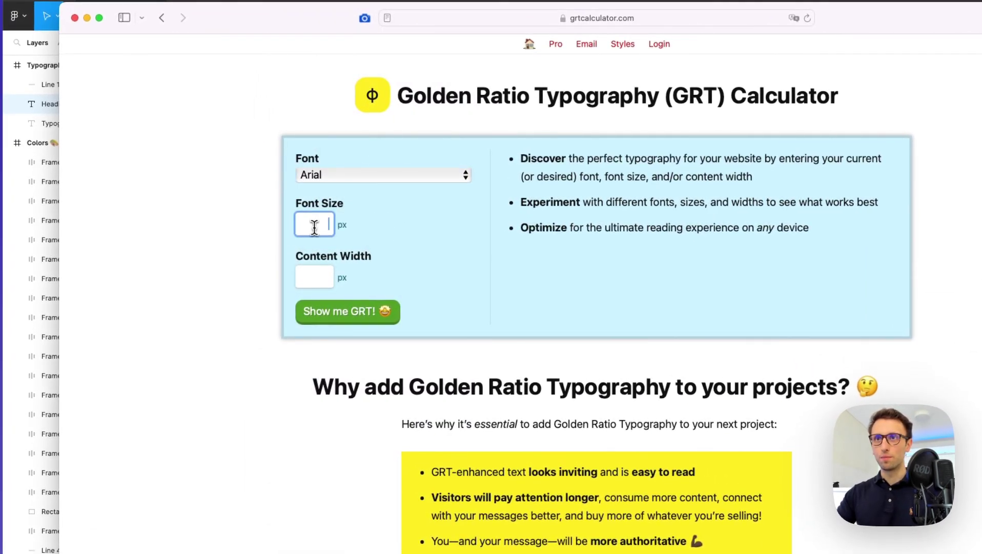
text(7)
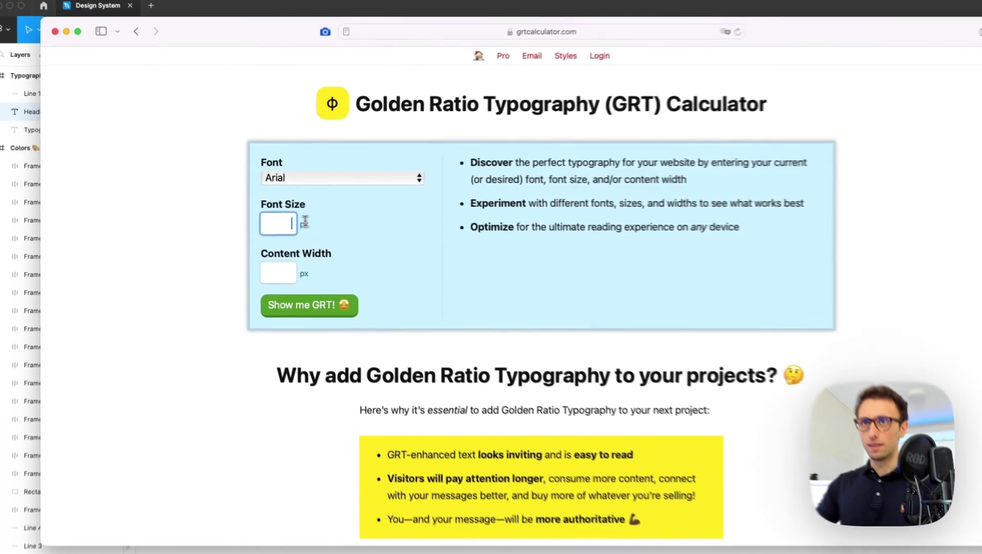
text(70)
click(321, 320)
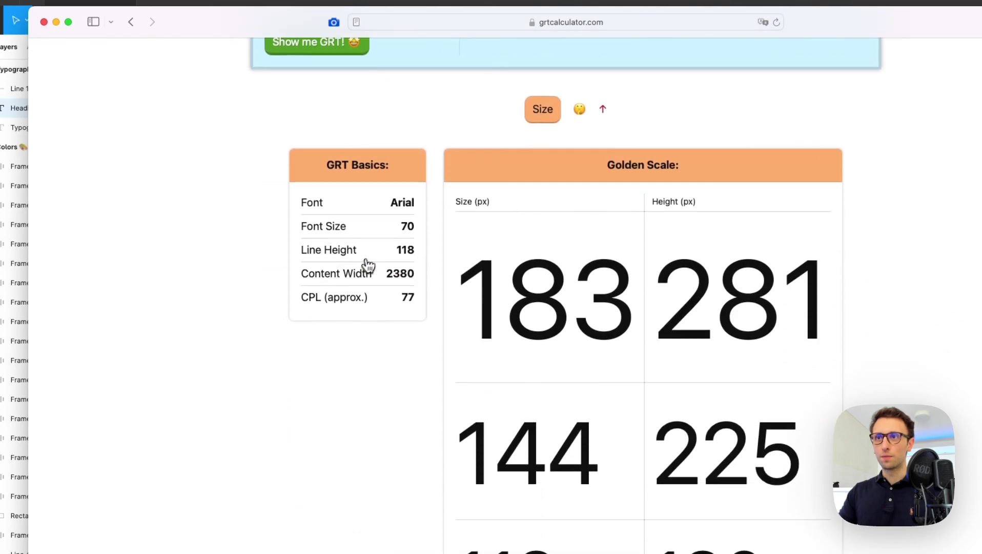
Examine the golden scale's font sizes, line heights and spacing units, then close the browser window to return to Figma
scroll(505, 224, down, 4)
scroll(466, 216, down, 4)
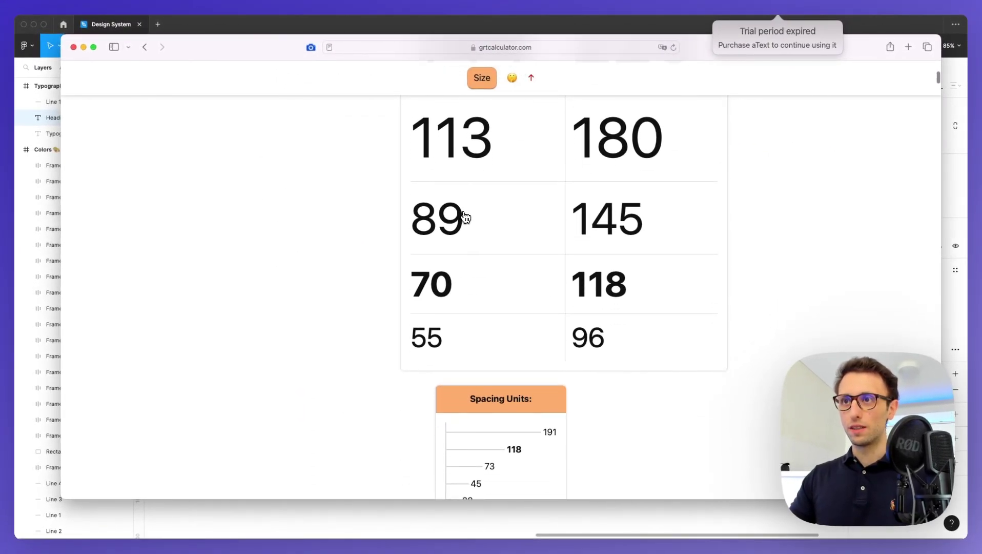
scroll(463, 236, down, 5)
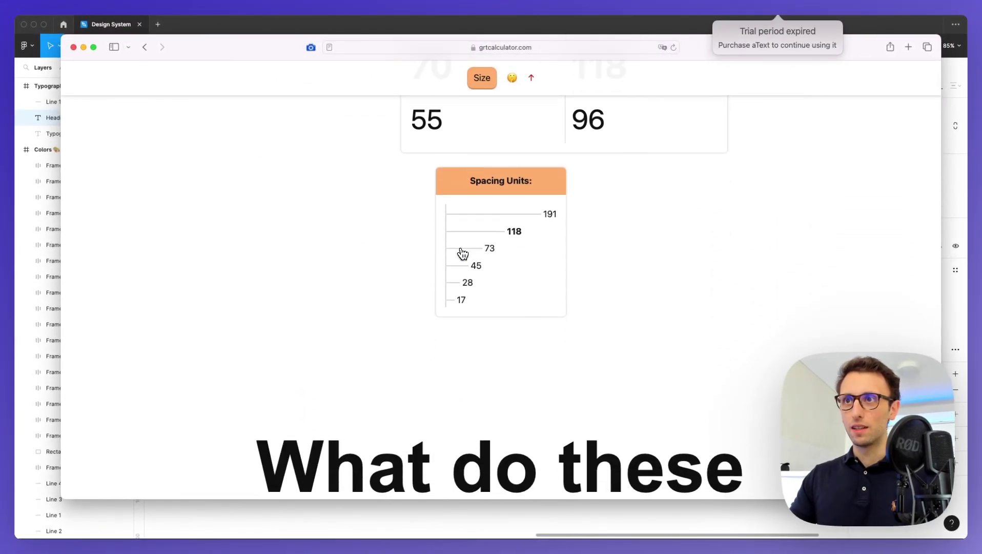
scroll(463, 252, down, 10)
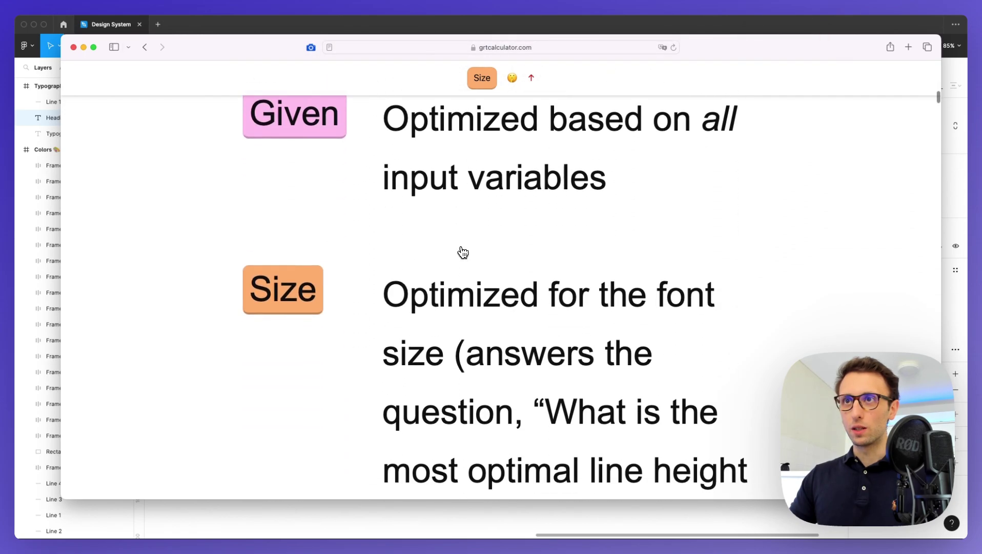
scroll(463, 252, up, 12)
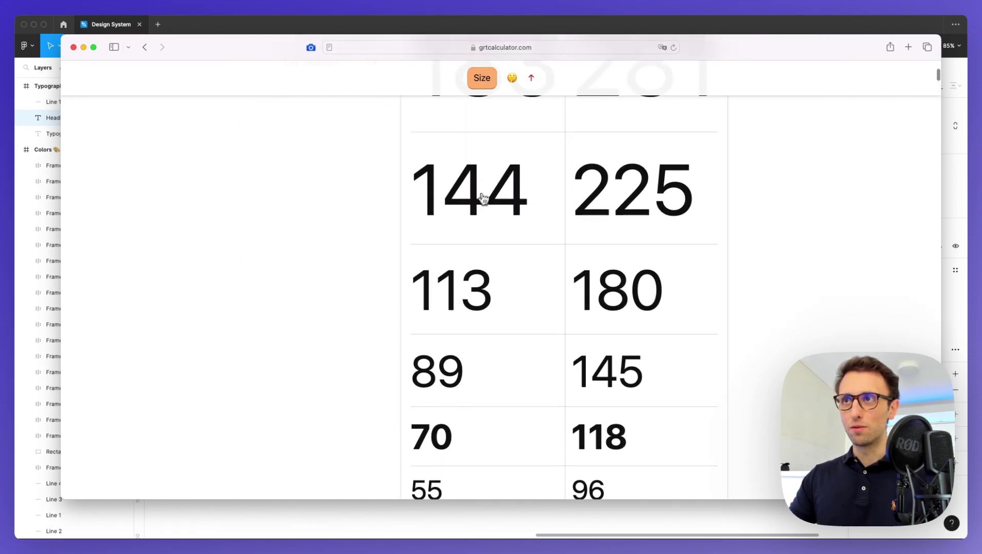
scroll(482, 197, up, 5)
scroll(501, 247, down, 1)
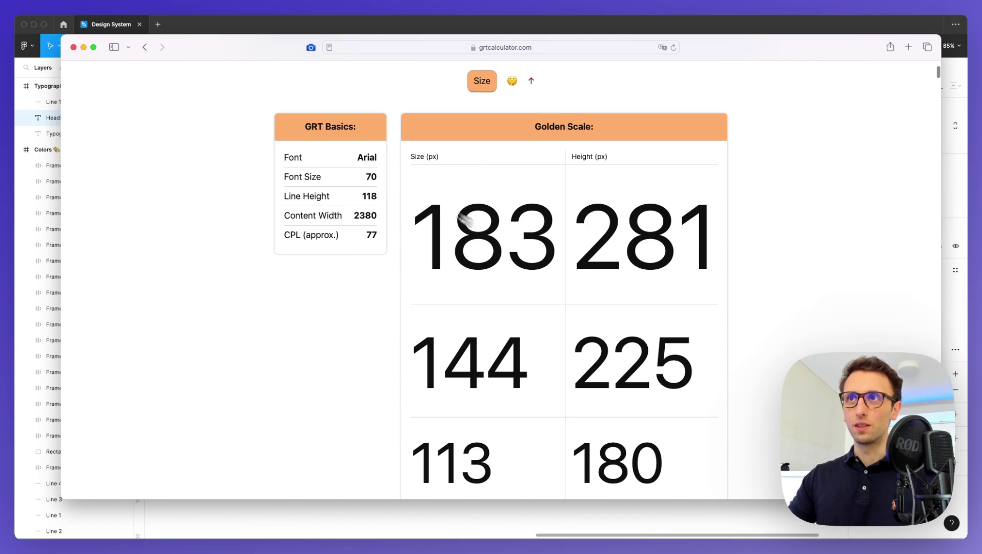
click(73, 47)
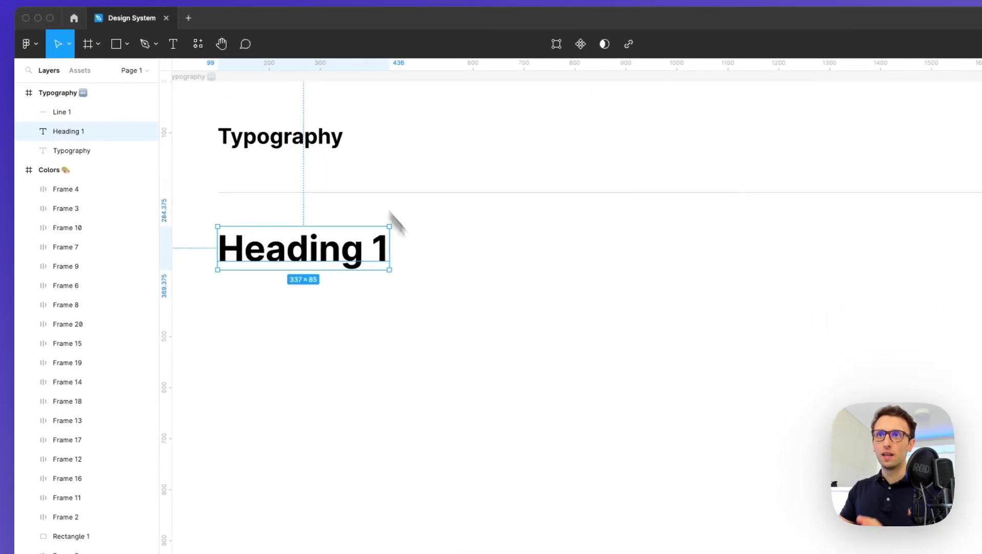
Copy the Heading 1 text straight below itself and repeat the duplication to make an evenly spaced column of six headings
scroll(465, 331, left, 2)
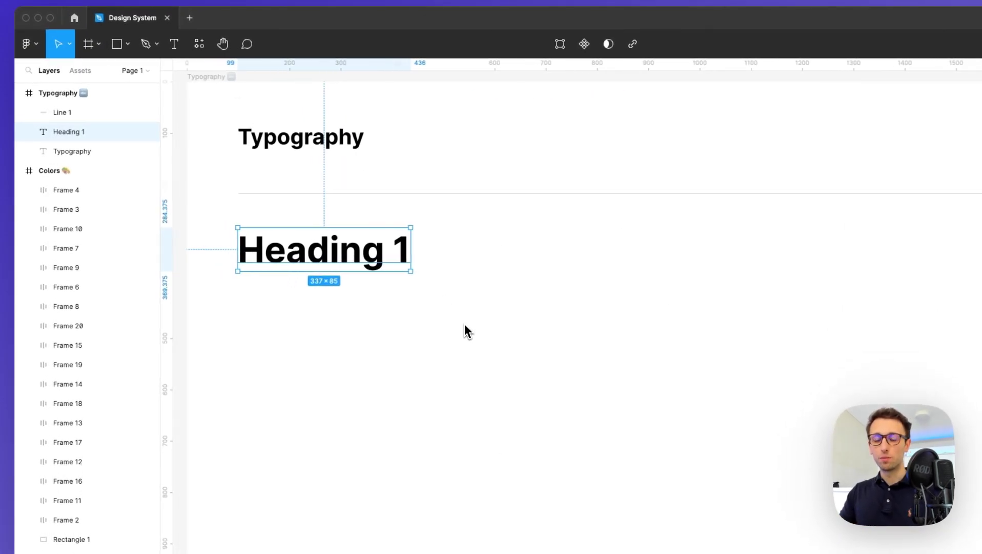
drag(335, 264, 334, 341)
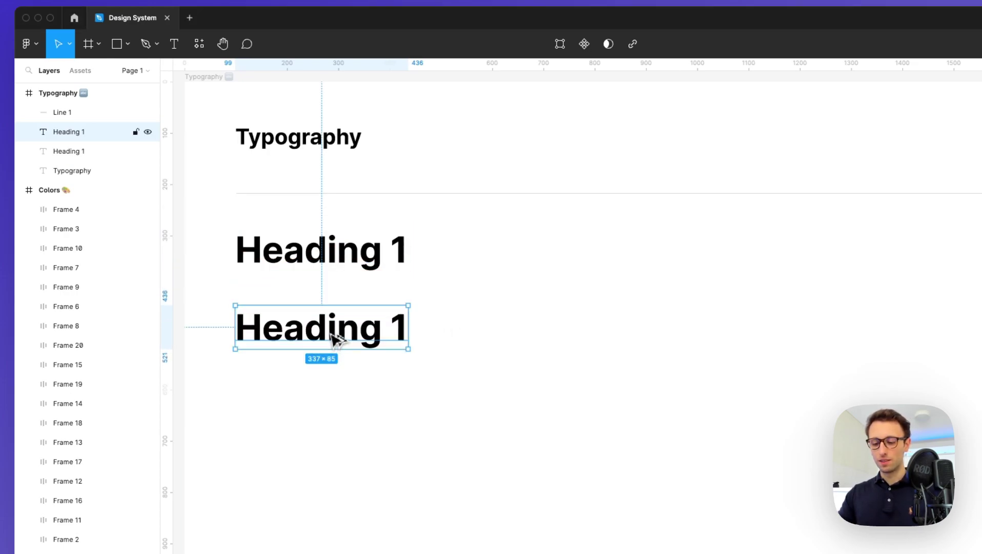
key(super+d)
key(super+d)
key(super+d)
key(super+d)
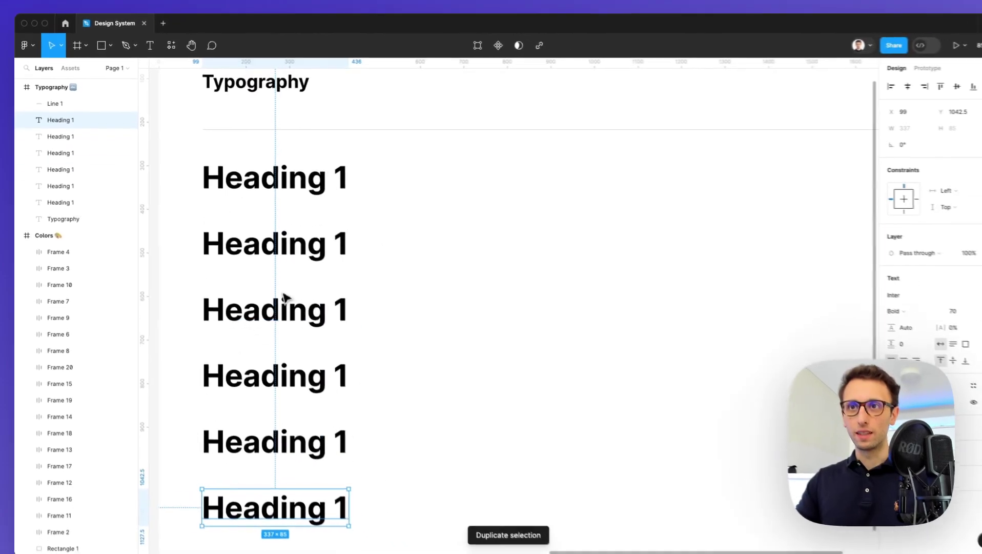
Renumber the five copies below Heading 1 as Heading 2 through Heading 6, and collapse the Colors frame in the layer list
scroll(401, 276, down, 2)
scroll(402, 277, left, 2)
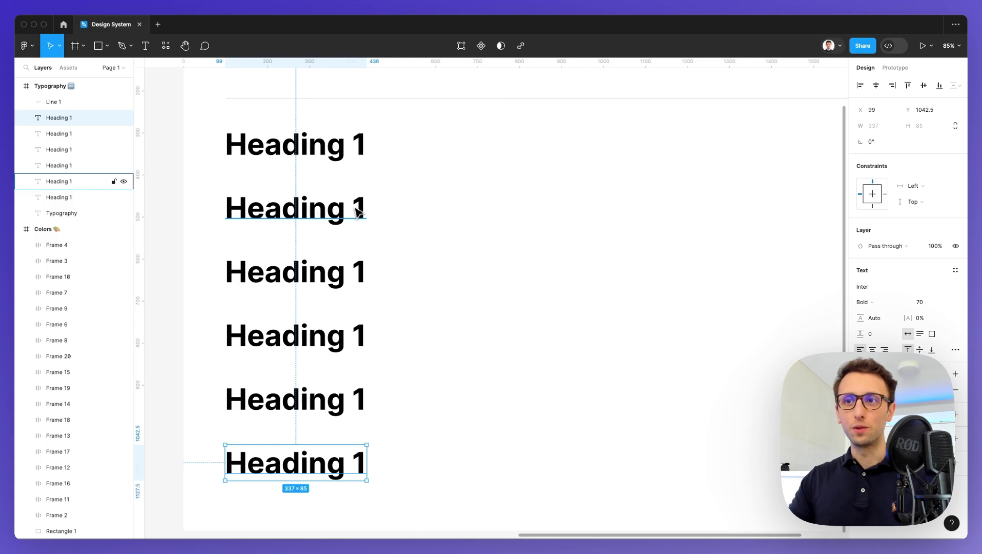
double_click(357, 212)
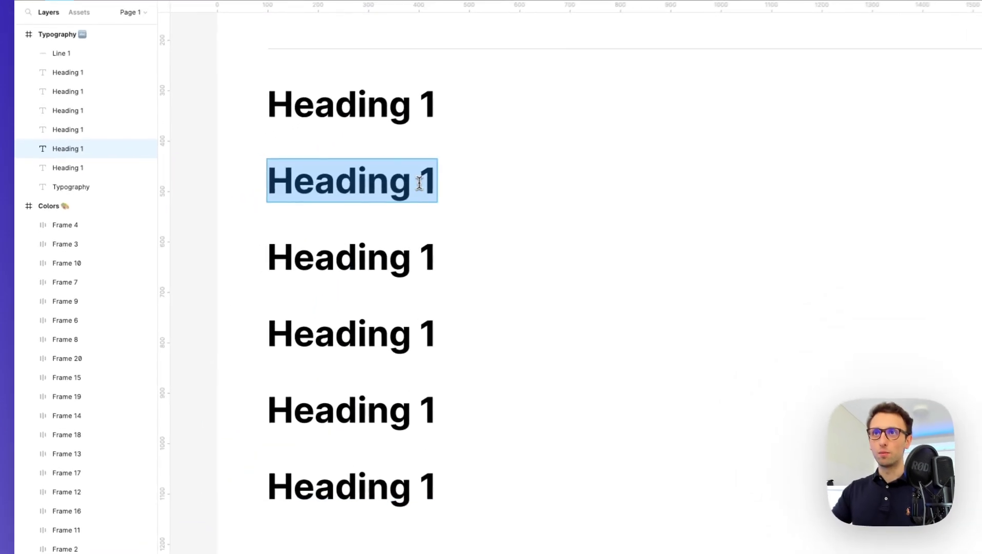
drag(419, 183, 437, 181)
text(2)
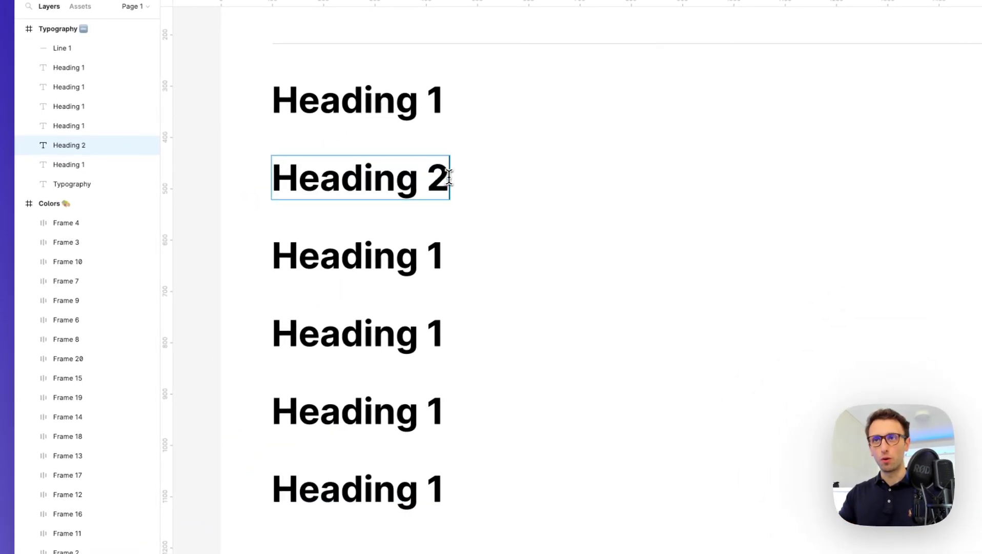
double_click(439, 252)
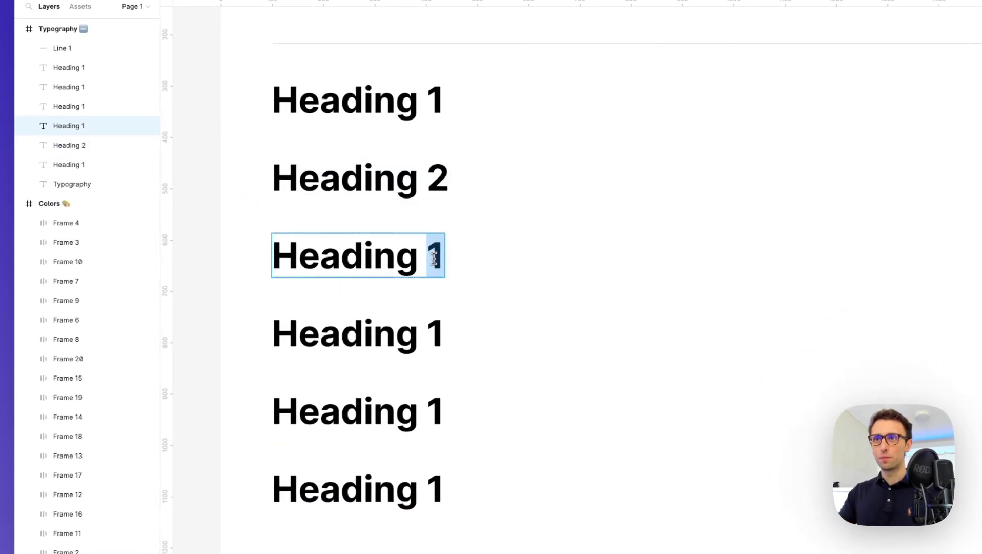
text(3)
double_click(444, 326)
text(4)
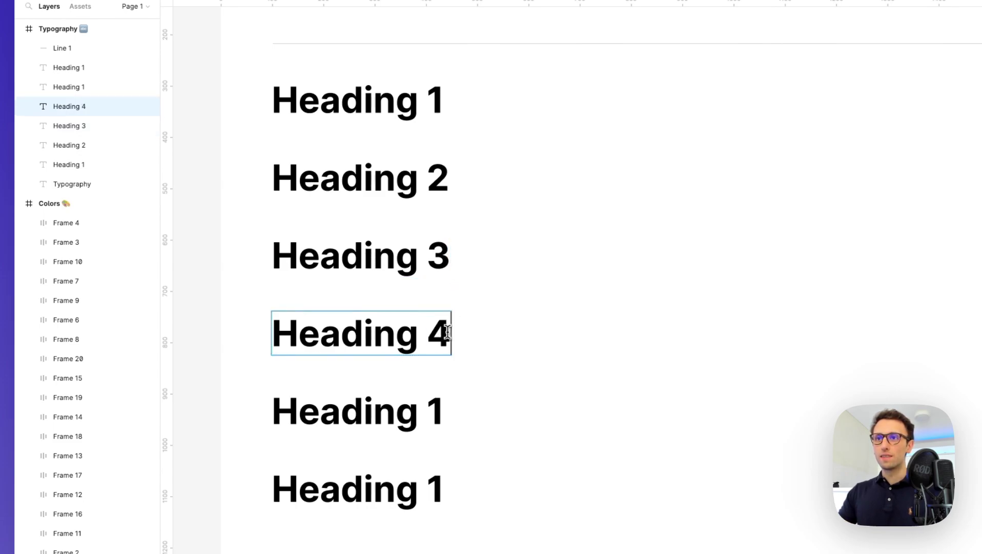
double_click(441, 411)
text(5)
double_click(438, 488)
text(6)
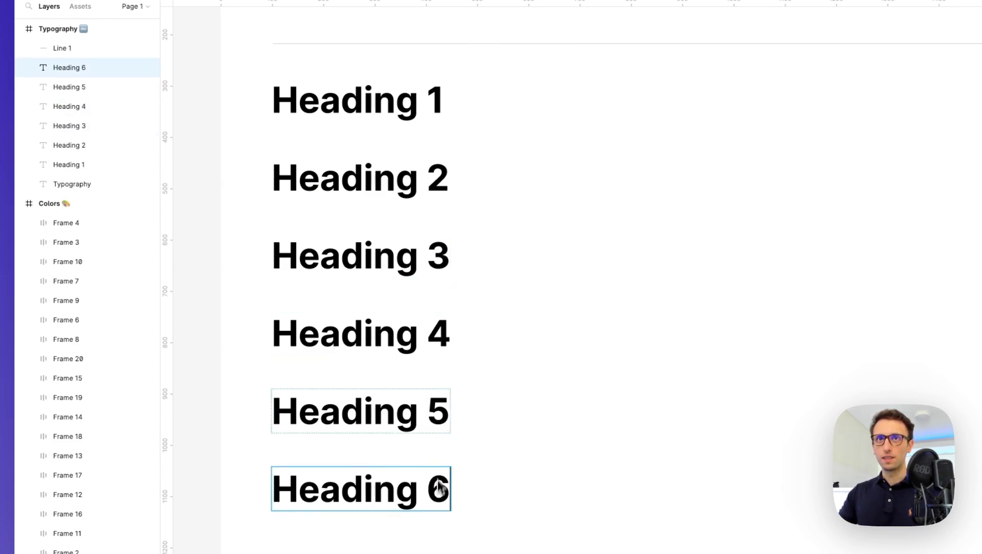
key(Escape)
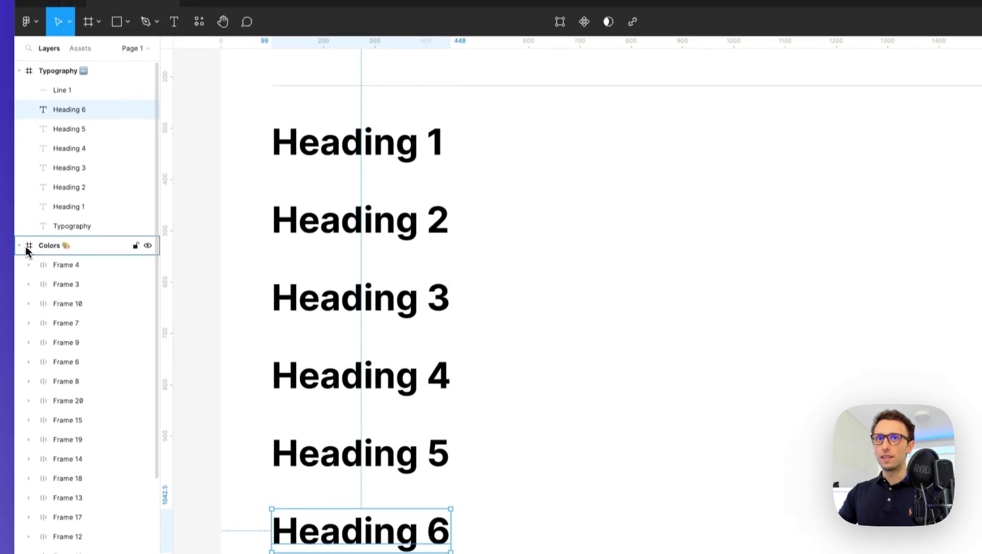
click(21, 203)
Start a new text style from the Heading 1 text and name it Heading 1
click(392, 168)
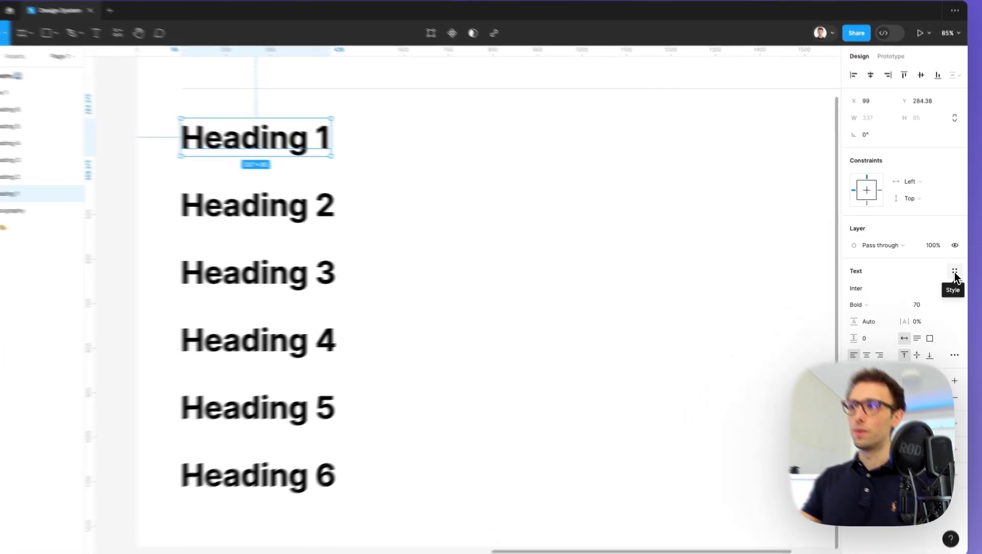
click(954, 275)
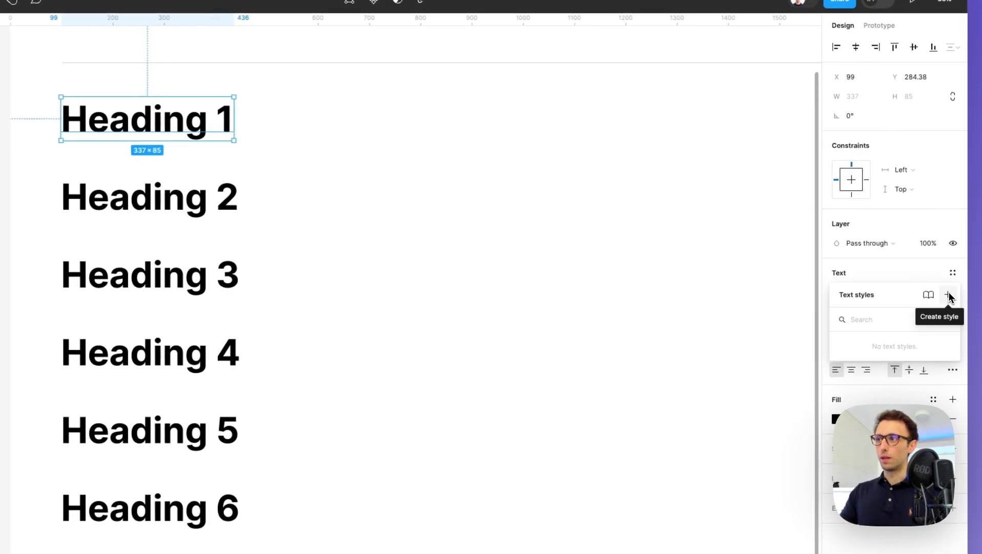
click(947, 294)
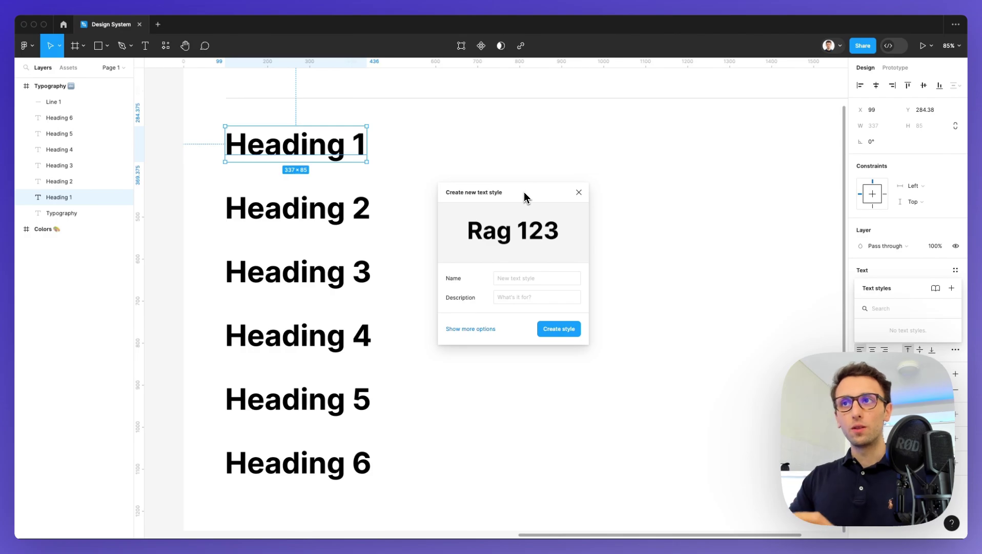
click(535, 278)
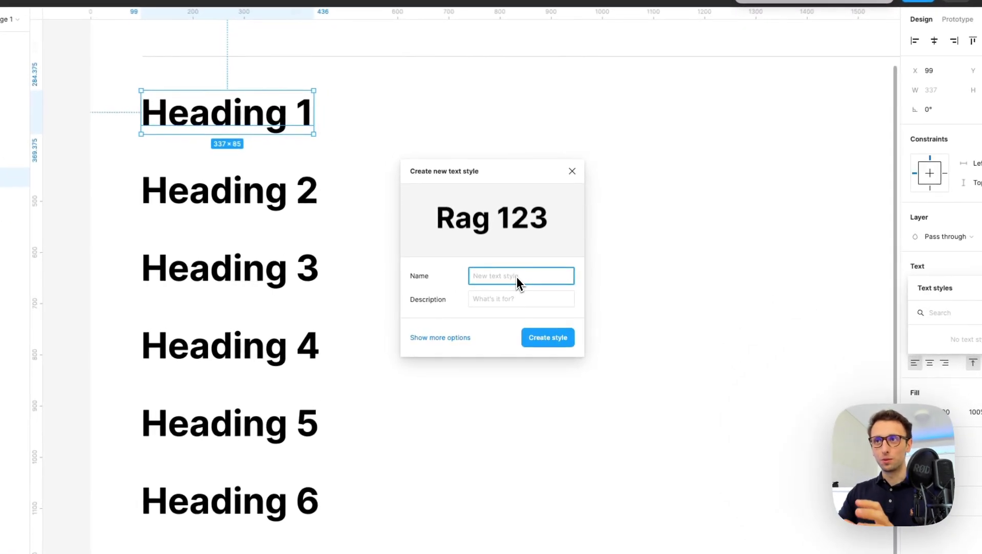
text(Heading 1)
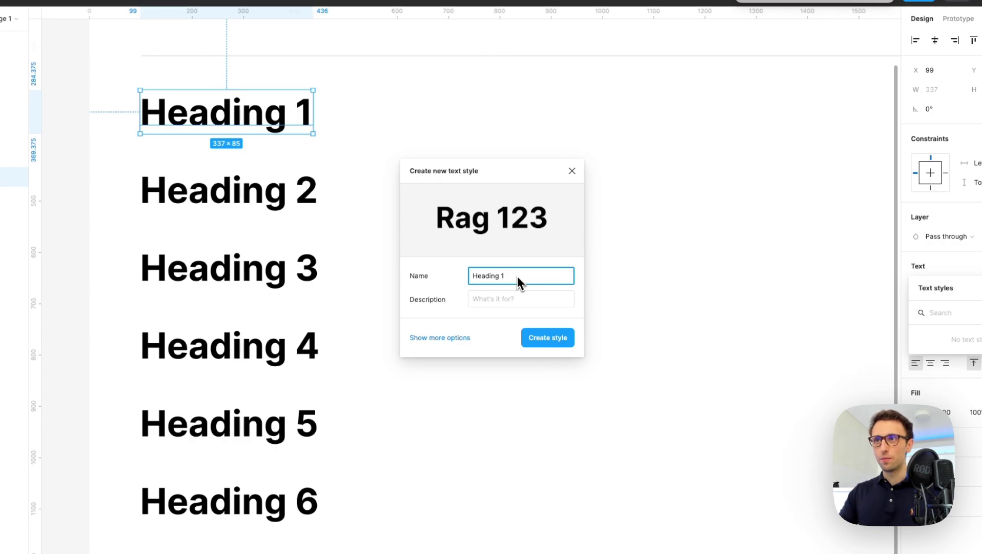
Describe the style as "H1s should be used for the main titles of a page, and only used once on the top sections only." and create it
click(550, 298)
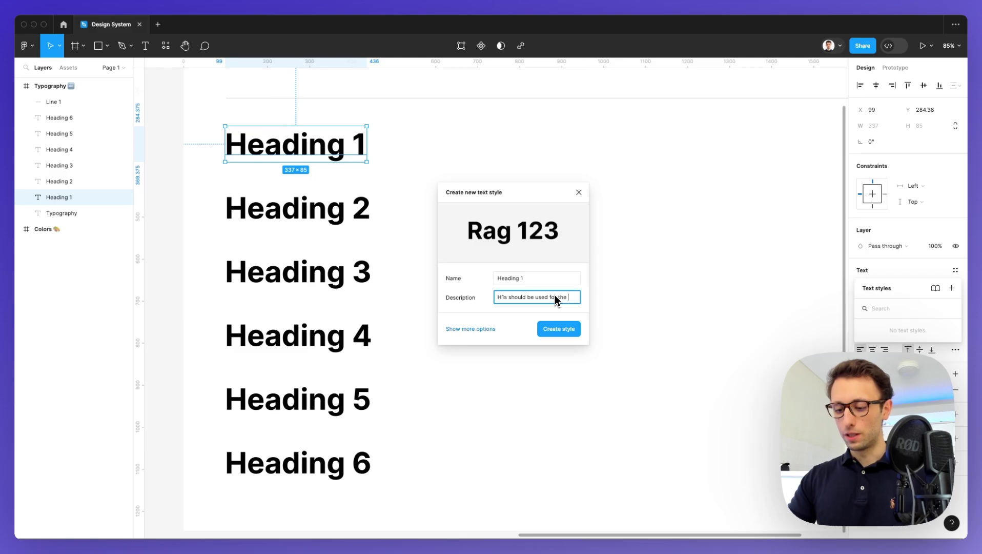
text(main titles of a page, and o)
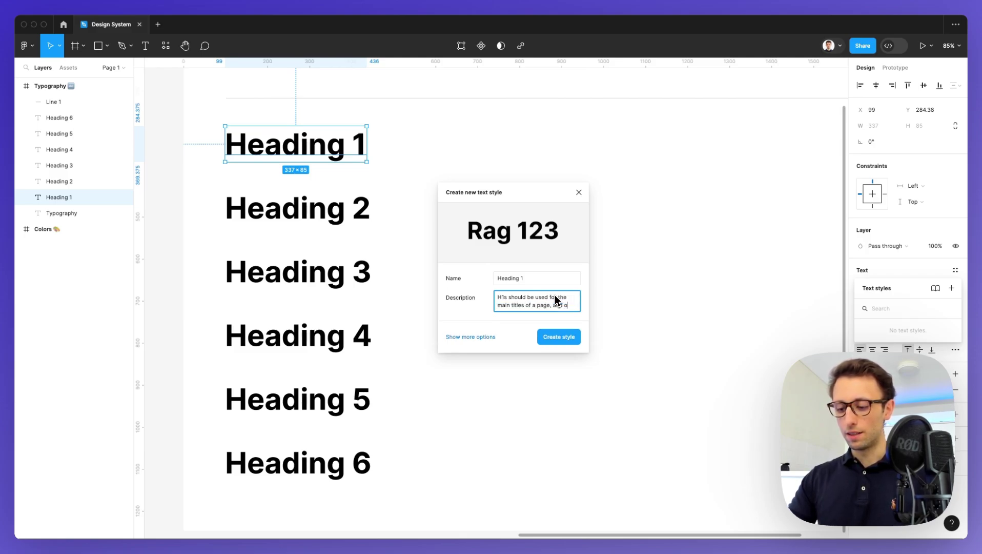
text(nly used once on the top sec)
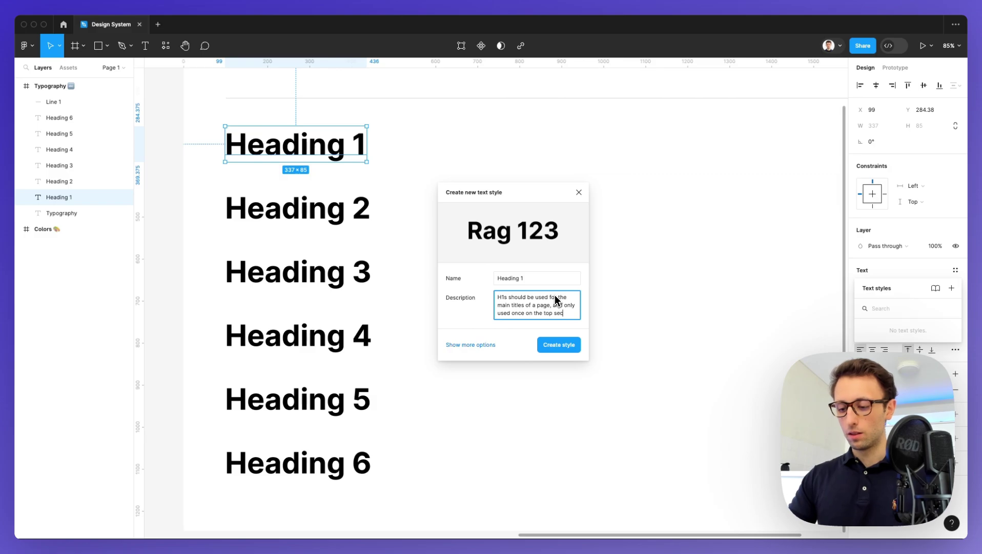
text(tions only.)
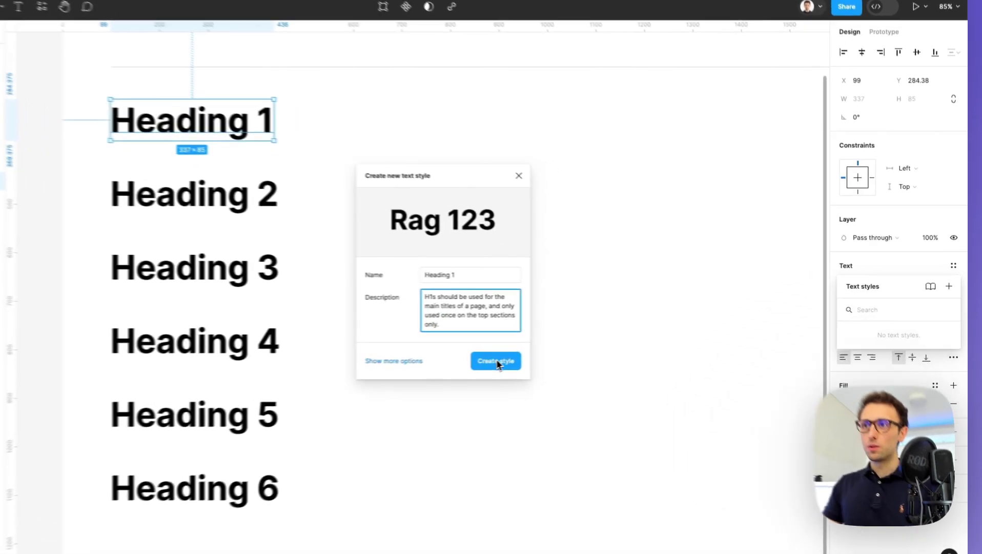
click(559, 353)
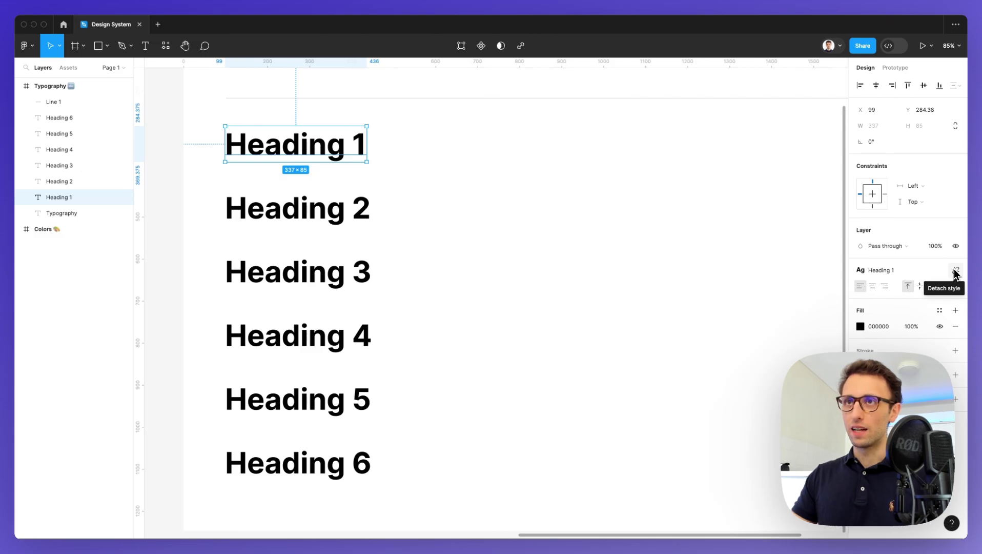
click(514, 232)
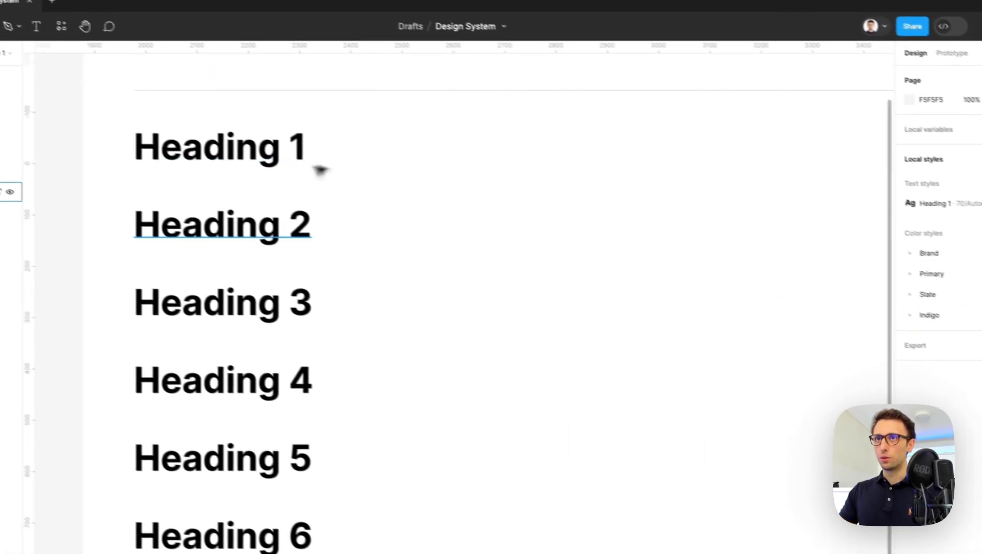
Set the font size of the Heading 2 text to 60 and of the Heading 3 text to 50
click(287, 225)
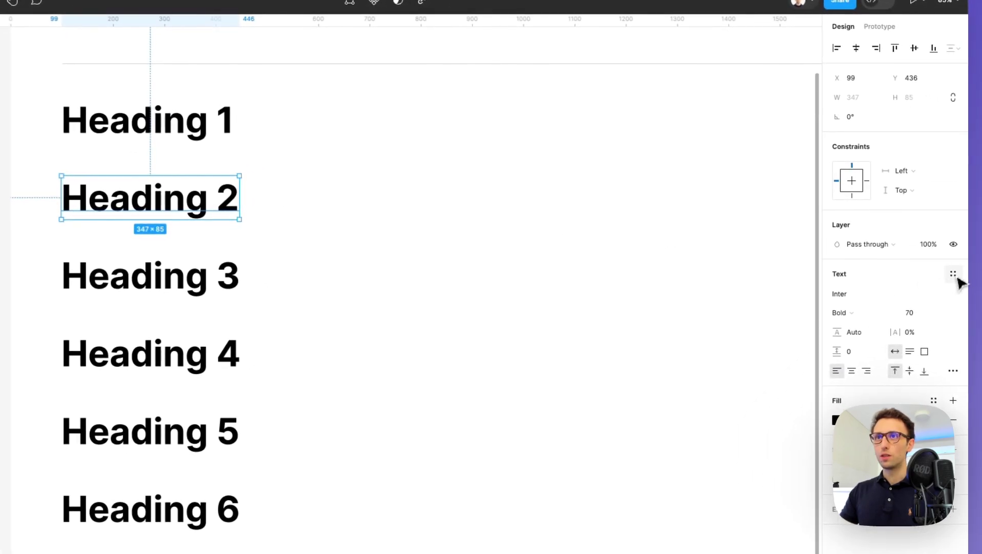
click(914, 312)
text(60)
key(Return)
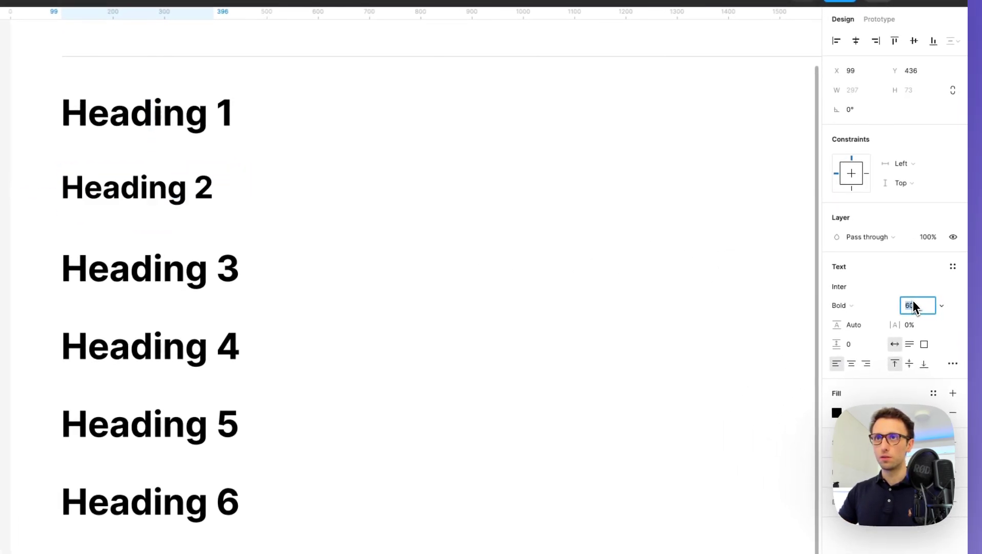
click(149, 269)
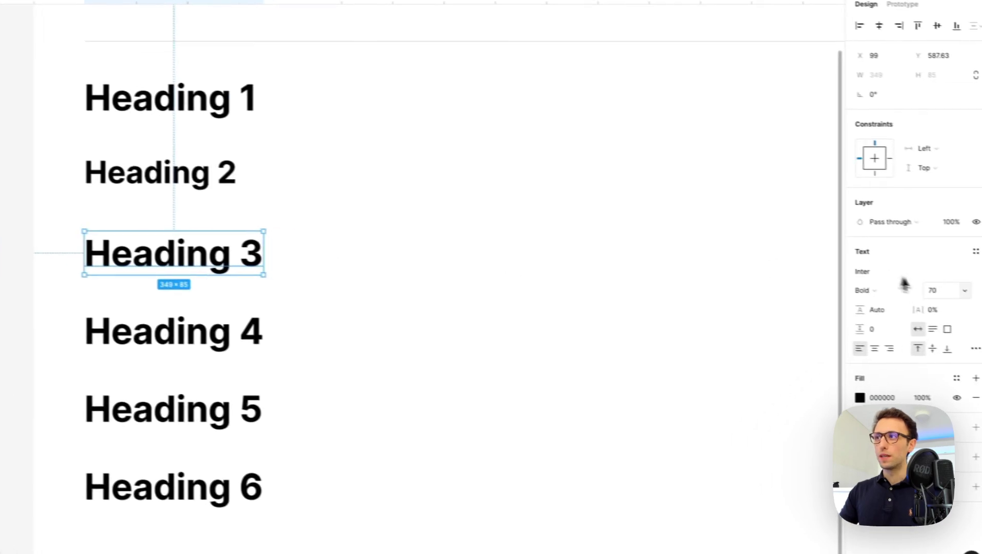
click(934, 290)
text(50)
key(Return)
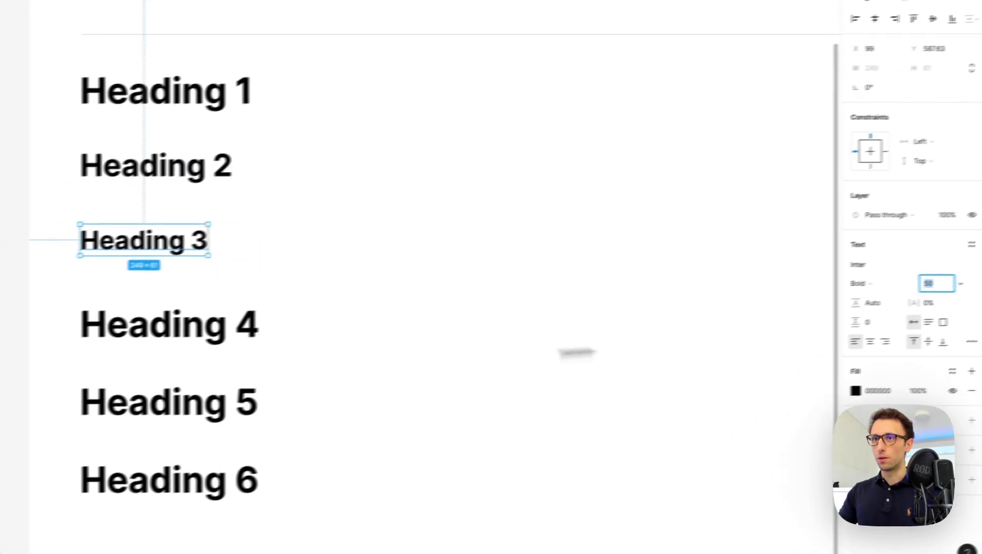
Set the font size of the Heading 4 text to 40 and of the Heading 5 text to 30
click(169, 325)
click(936, 286)
text(40)
key(Return)
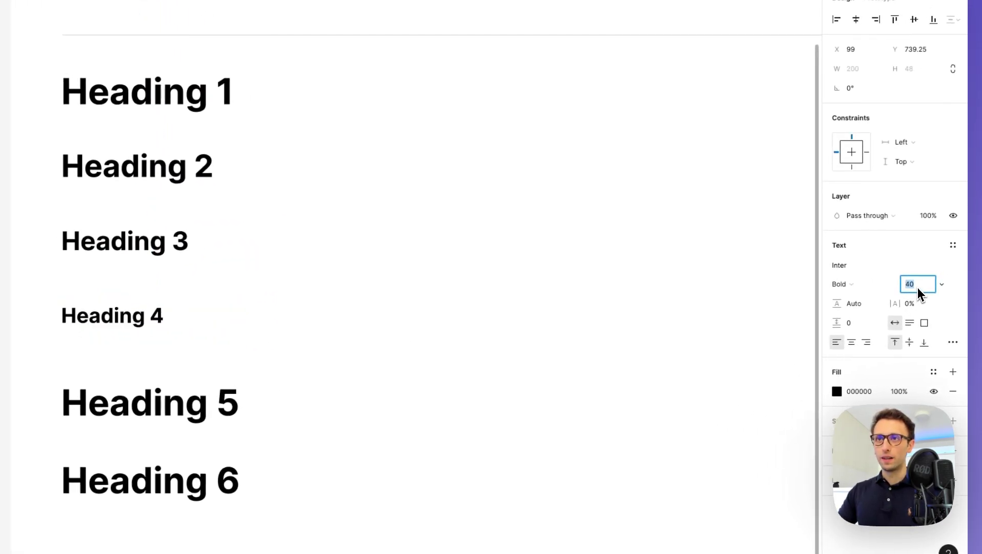
click(230, 402)
click(912, 281)
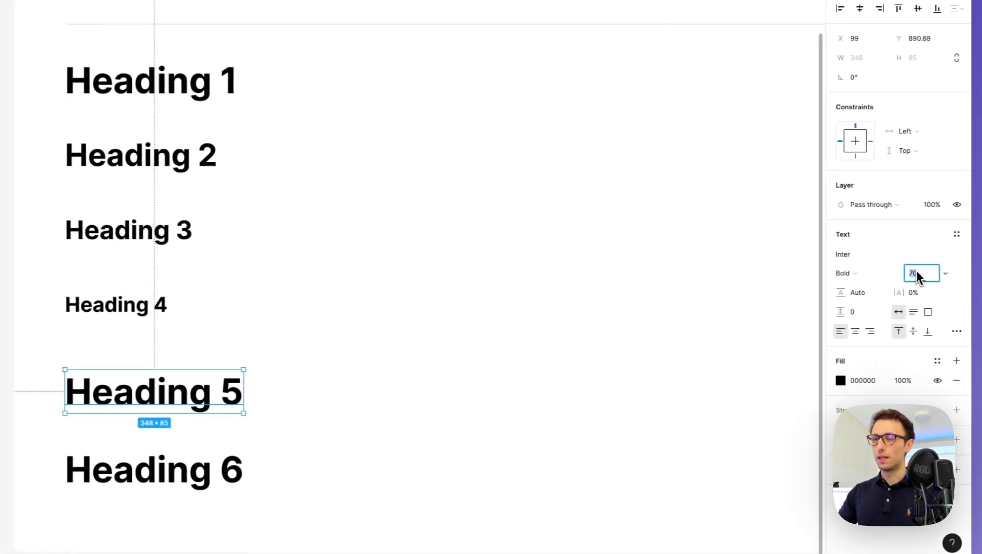
text(30)
key(Return)
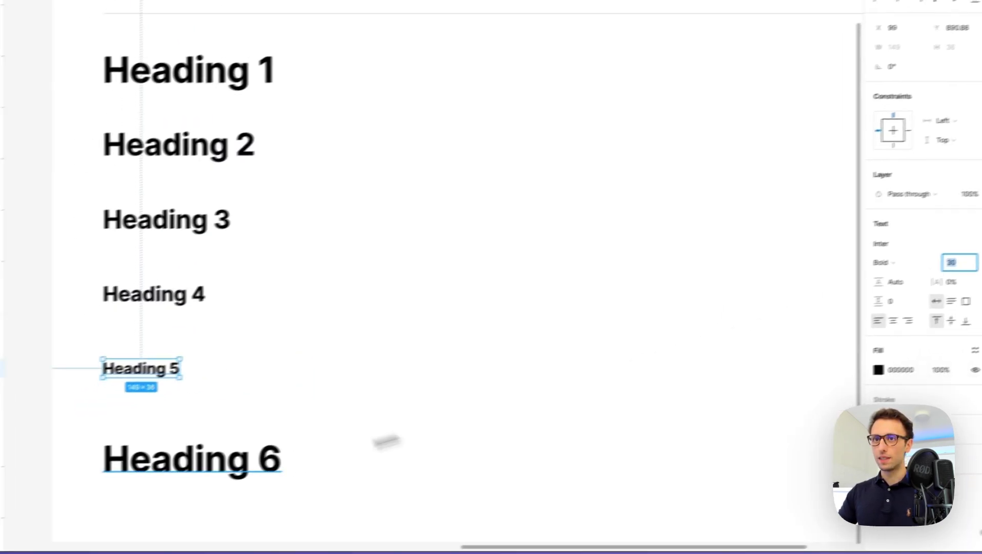
Set the font size of the Heading 6 text to 20 and clear the selection
click(205, 458)
click(959, 262)
text(30)
key(Return)
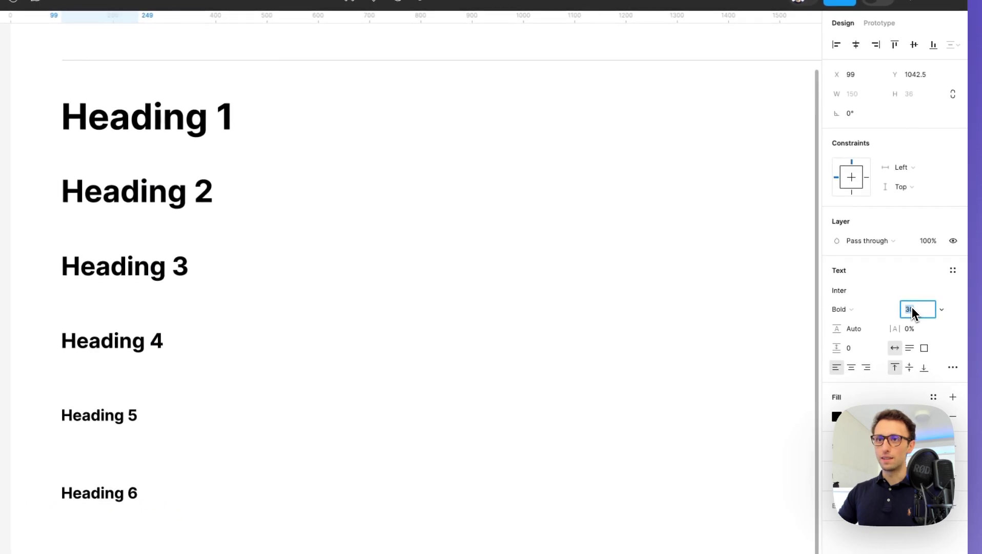
key(shift+Down)
key(shift+Up)
key(shift+Down)
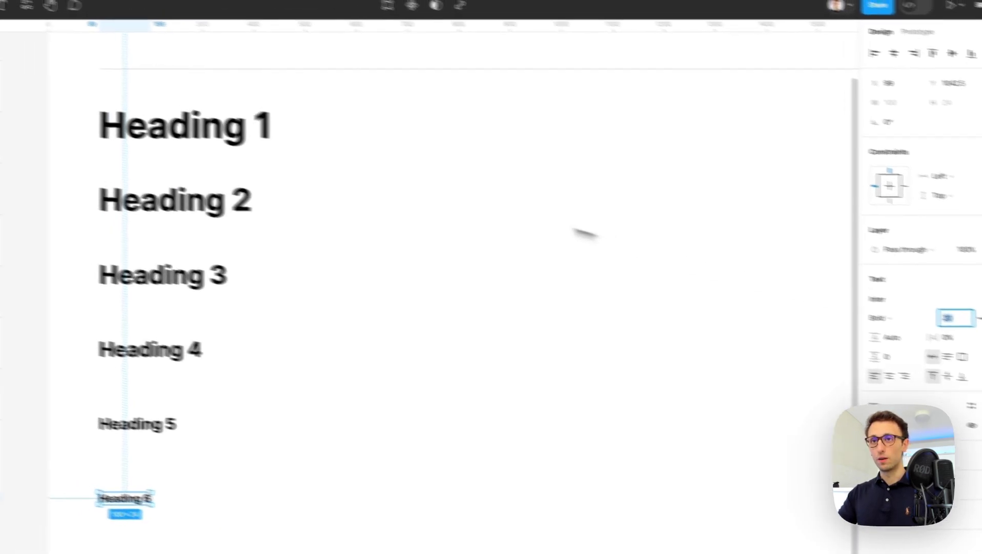
click(487, 216)
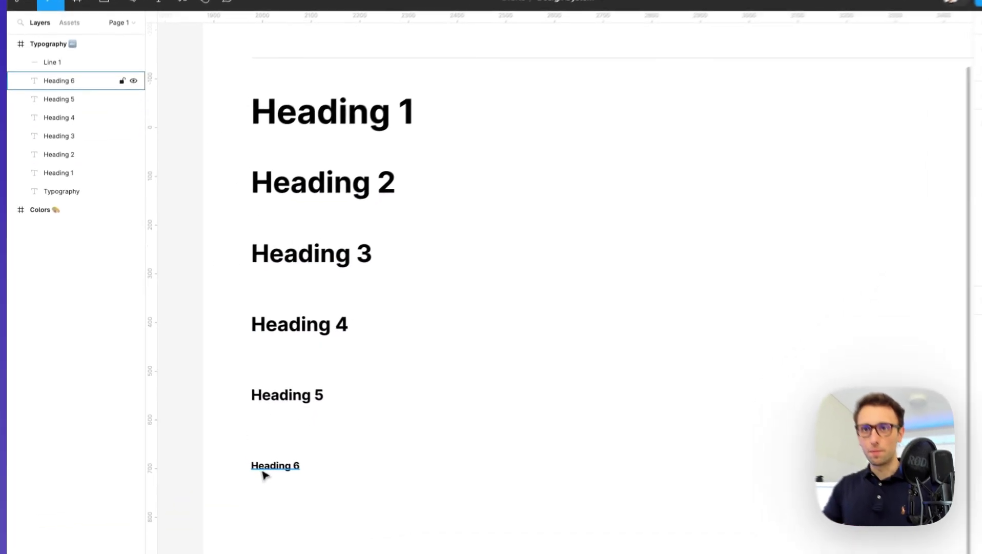
Move the Heading 6 text up close to Heading 5, then distribute the vertical spacing of all six headings evenly
drag(264, 474, 264, 428)
drag(372, 450, 239, 89)
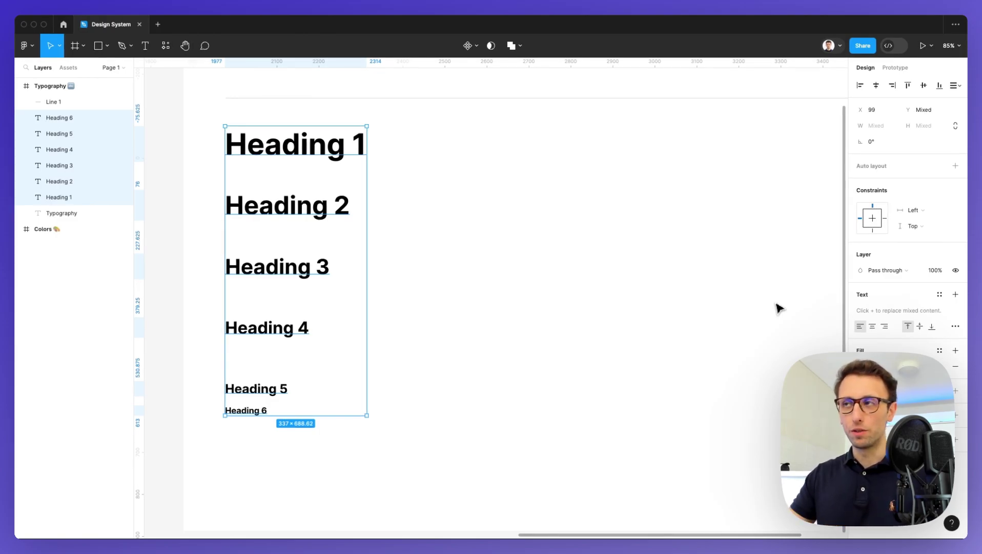
click(955, 86)
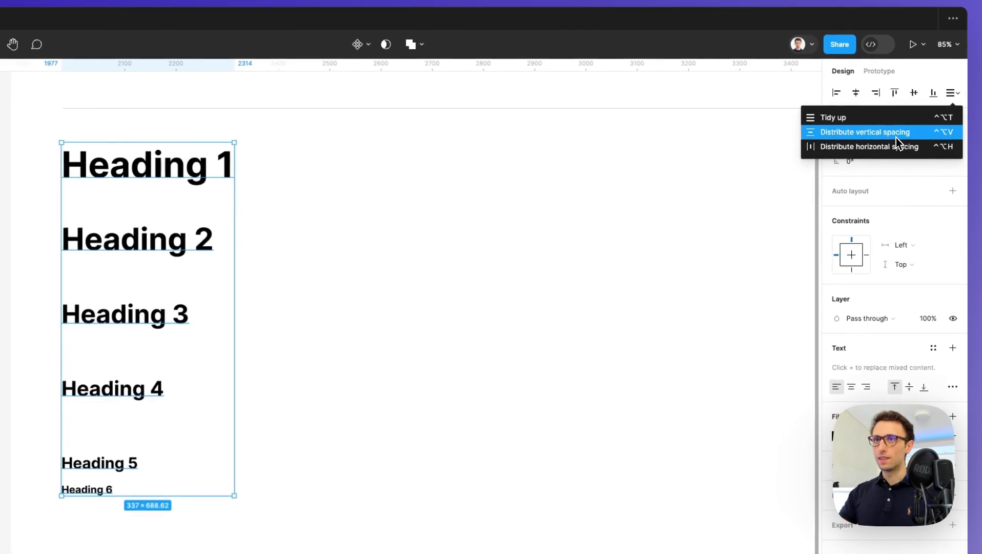
click(896, 134)
key(Escape)
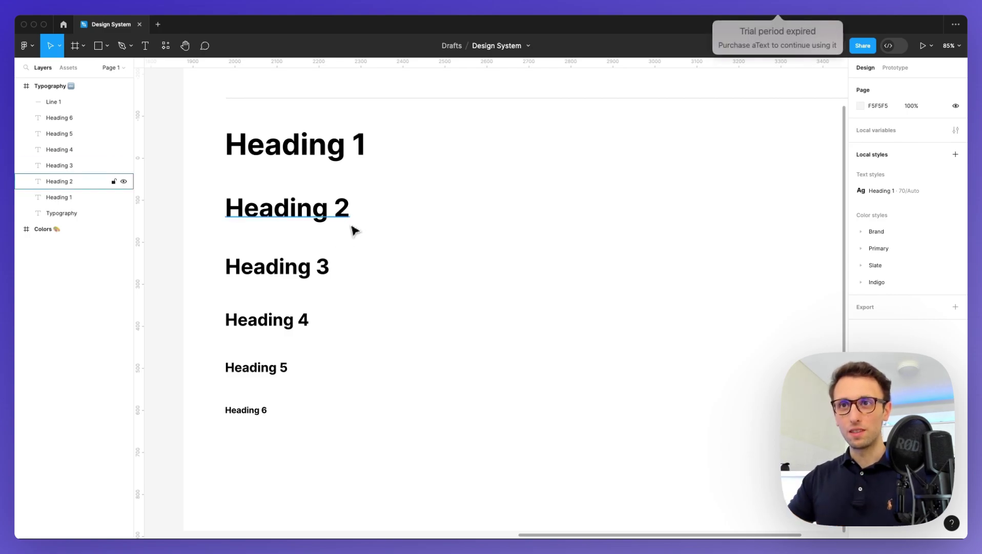
Create a text style named Titles / H2 from the Heading 2 text
scroll(342, 263, up, 1)
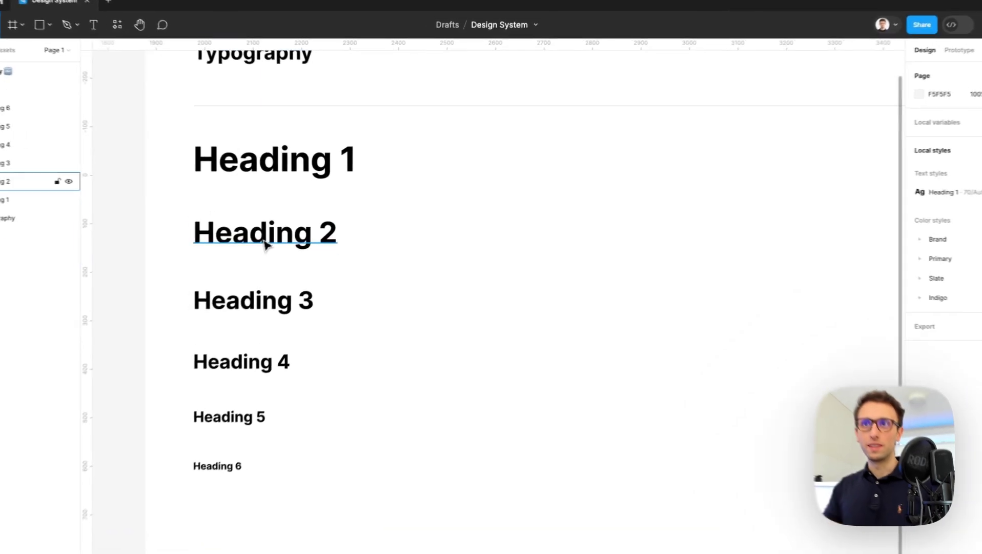
click(295, 236)
click(955, 270)
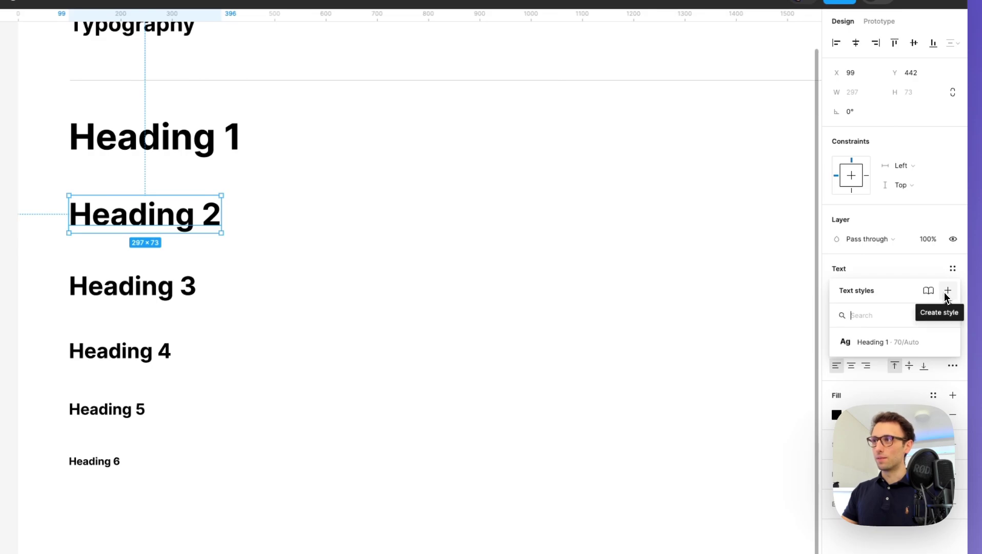
click(947, 298)
drag(715, 293, 370, 186)
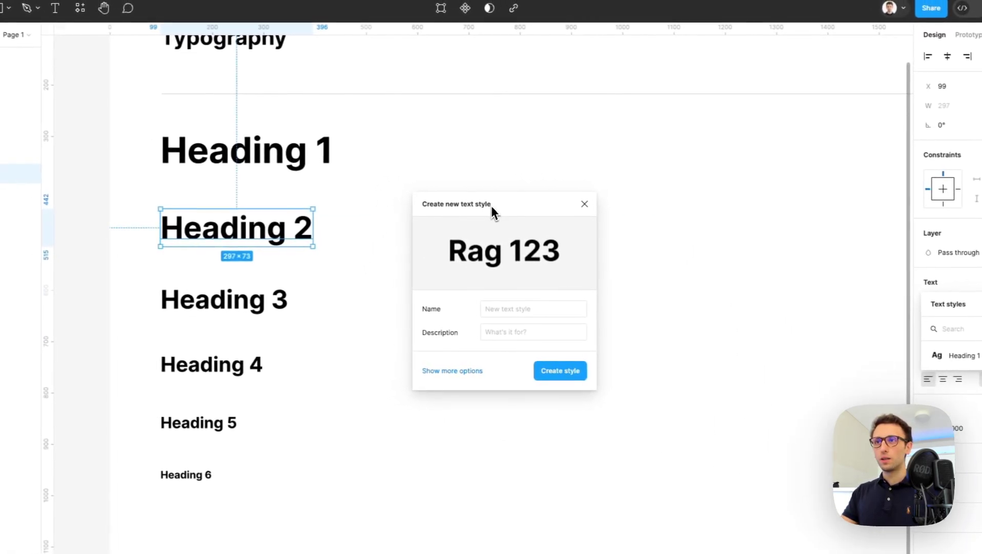
click(446, 295)
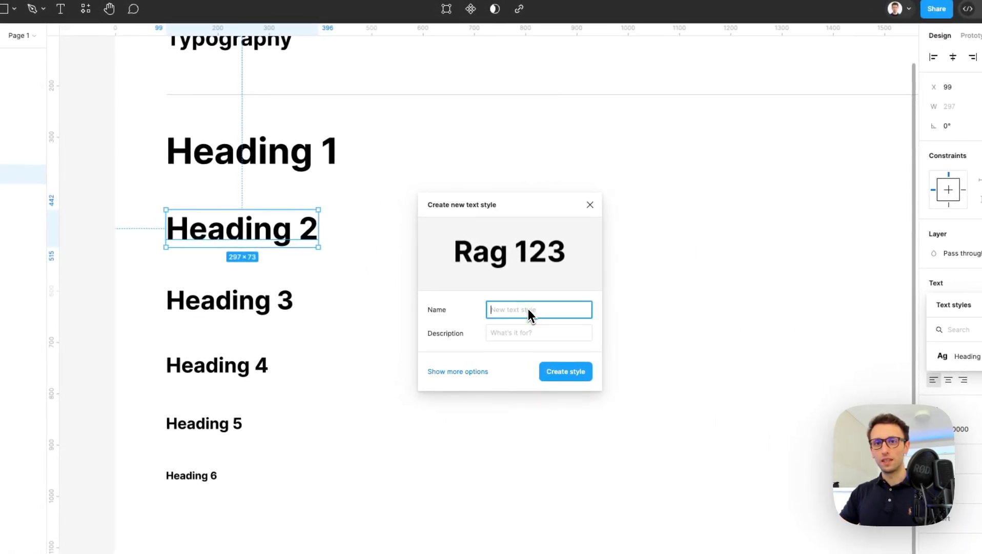
text(T)
text(itles)
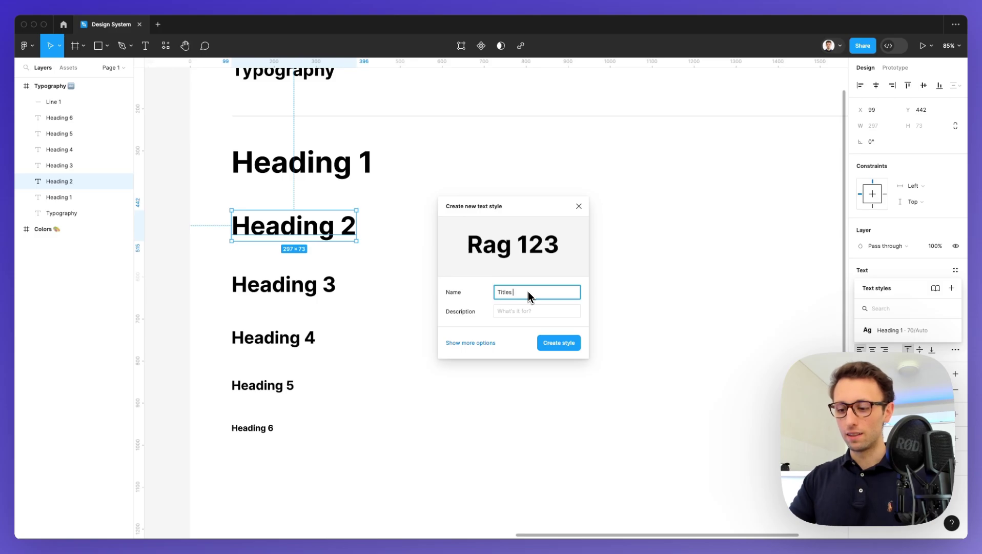
text( / H)
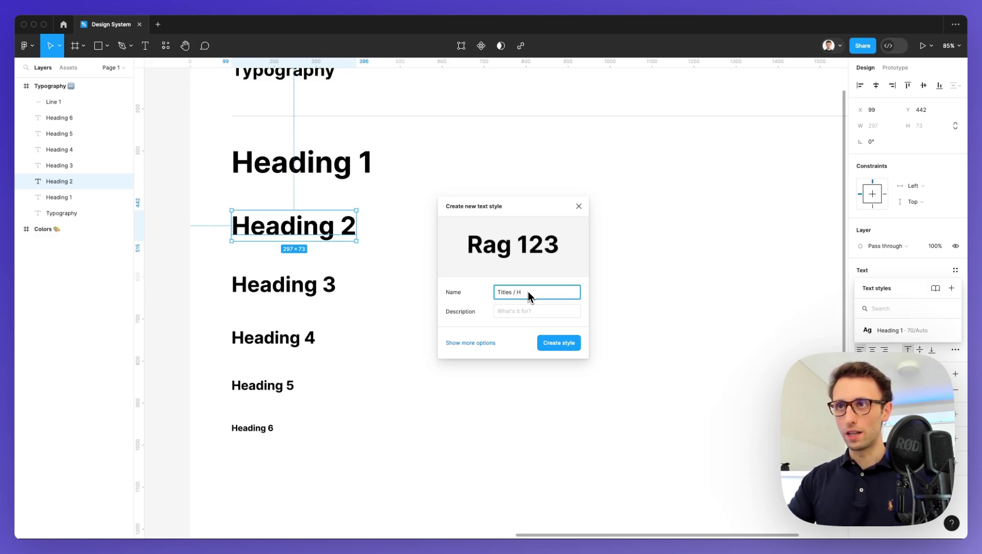
text(2)
key(super+a)
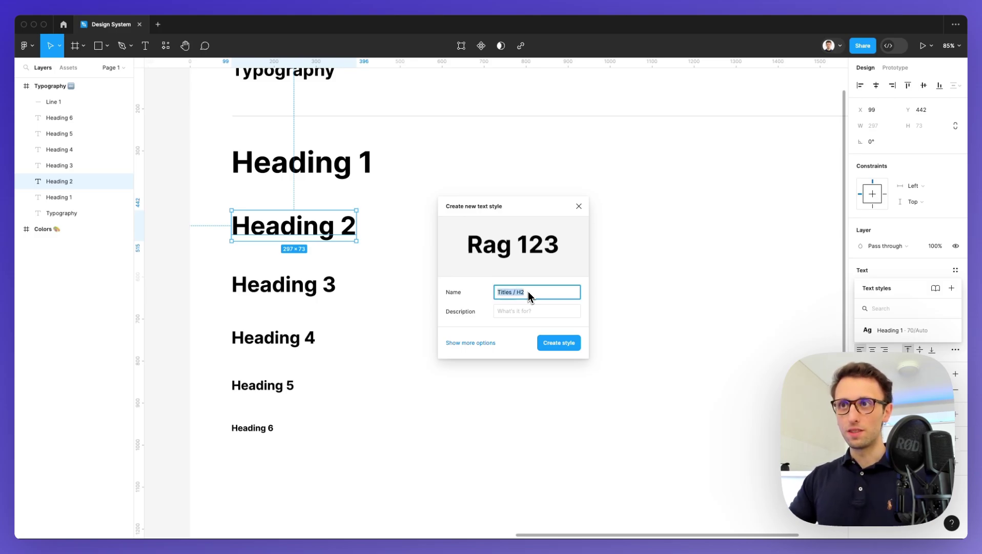
click(559, 343)
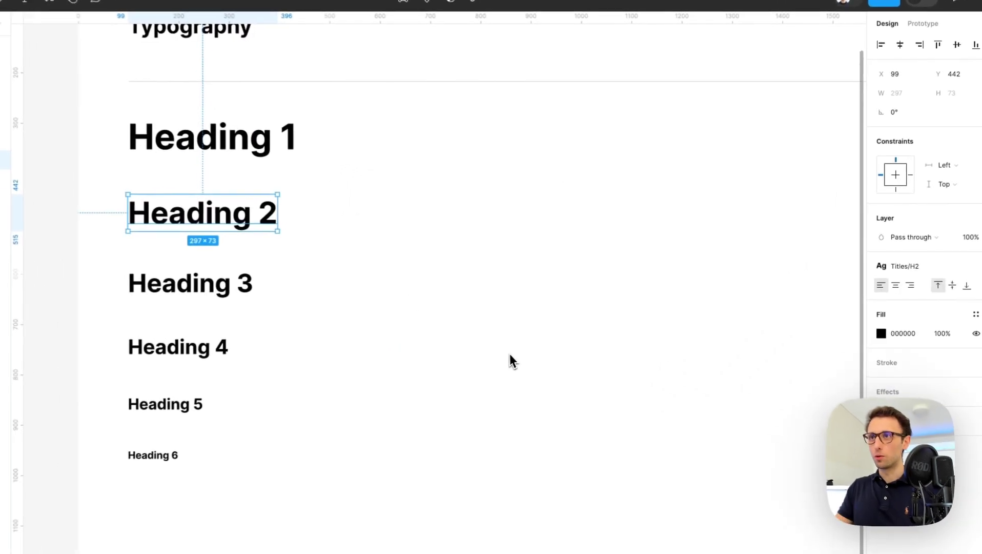
Rename the existing Heading 1 text style to Titles / H1 so it joins the Titles group
click(883, 259)
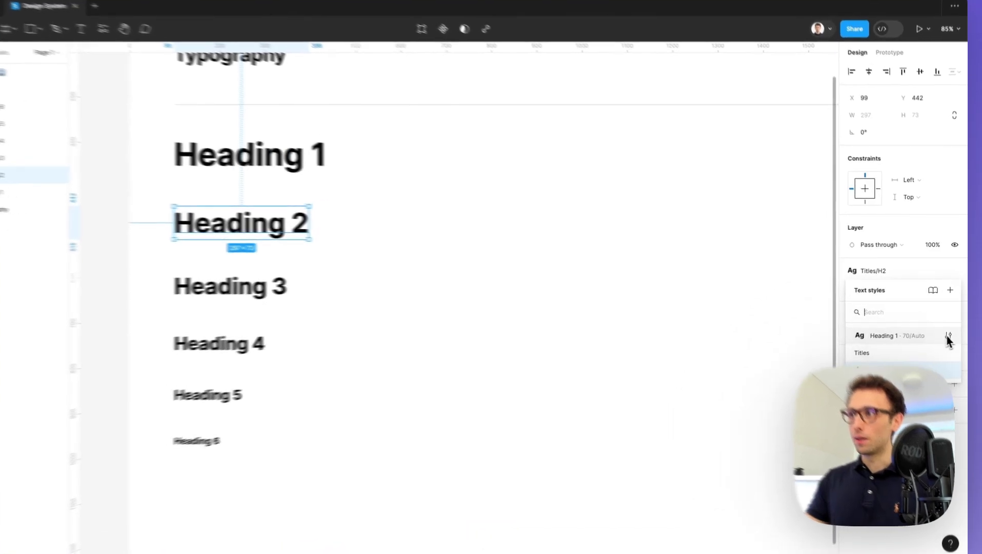
click(949, 331)
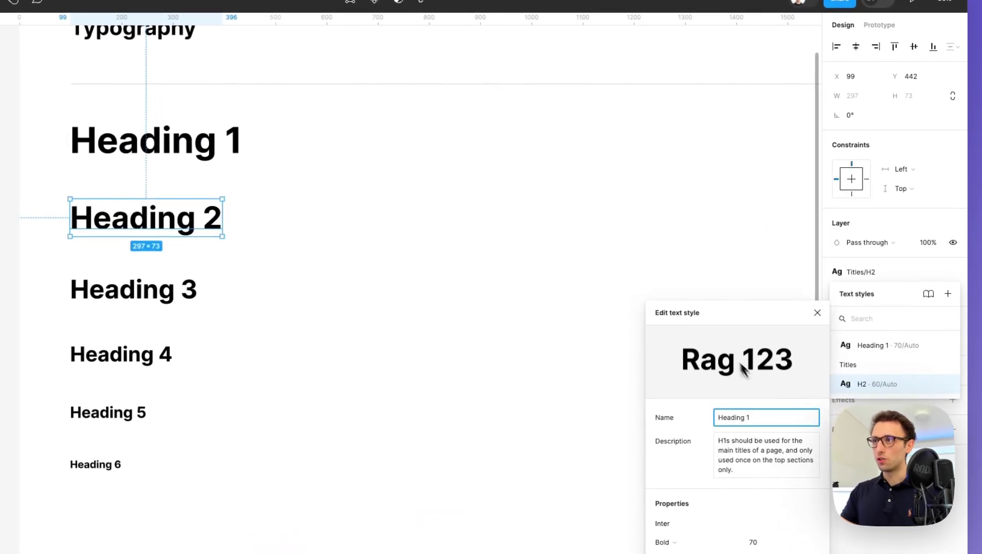
drag(738, 318, 474, 168)
key(ctrl+a)
text(Titles / H2)
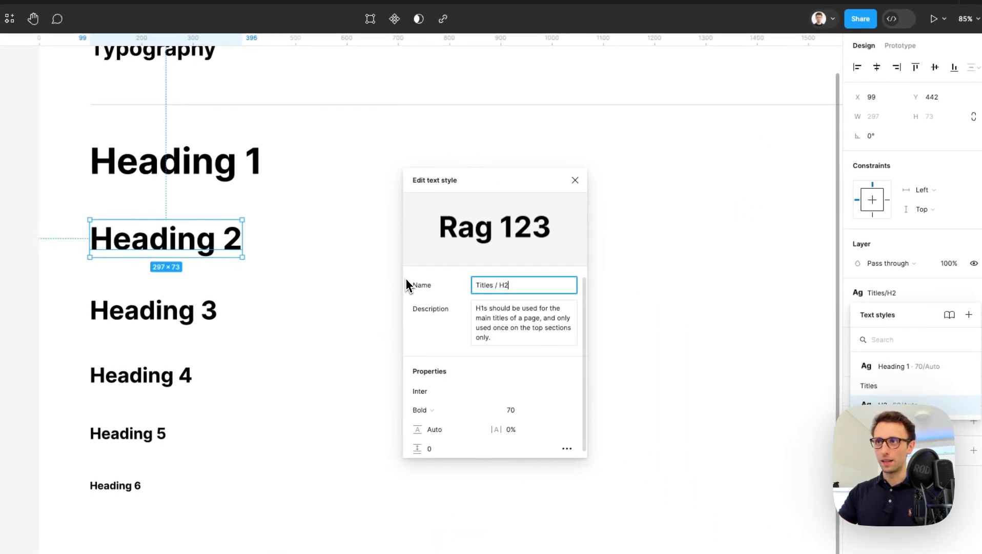
key(Return)
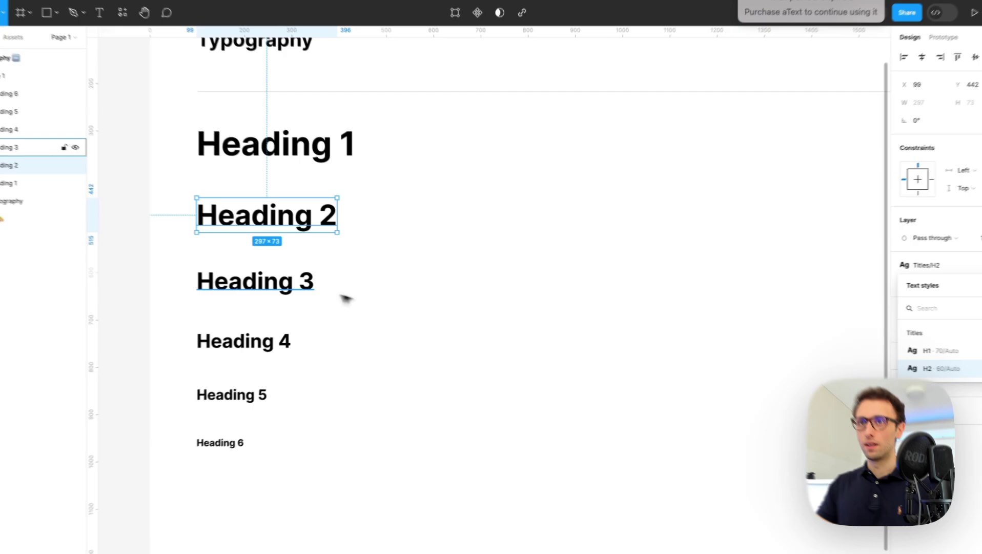
Create a text style named Titles / H3 from the Heading 3 text
click(341, 295)
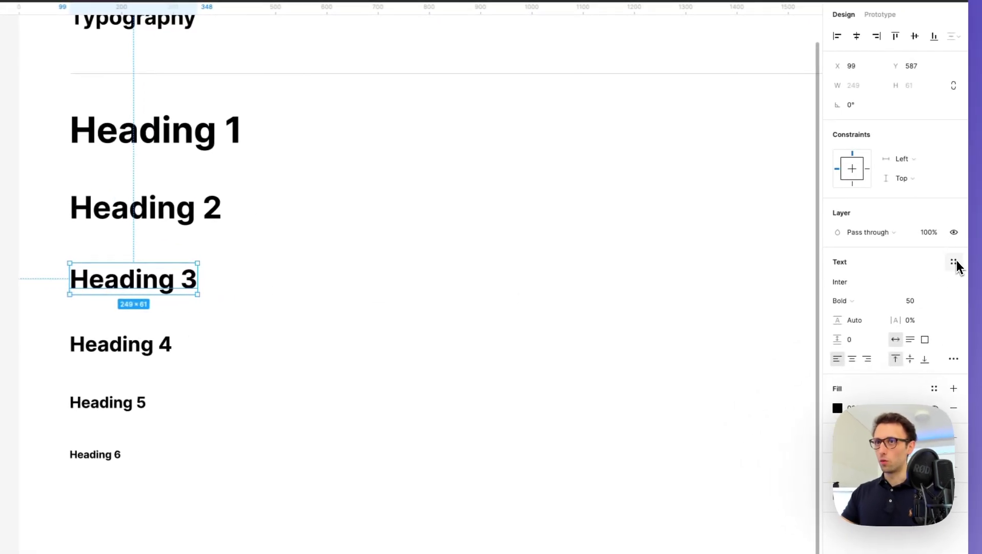
click(953, 263)
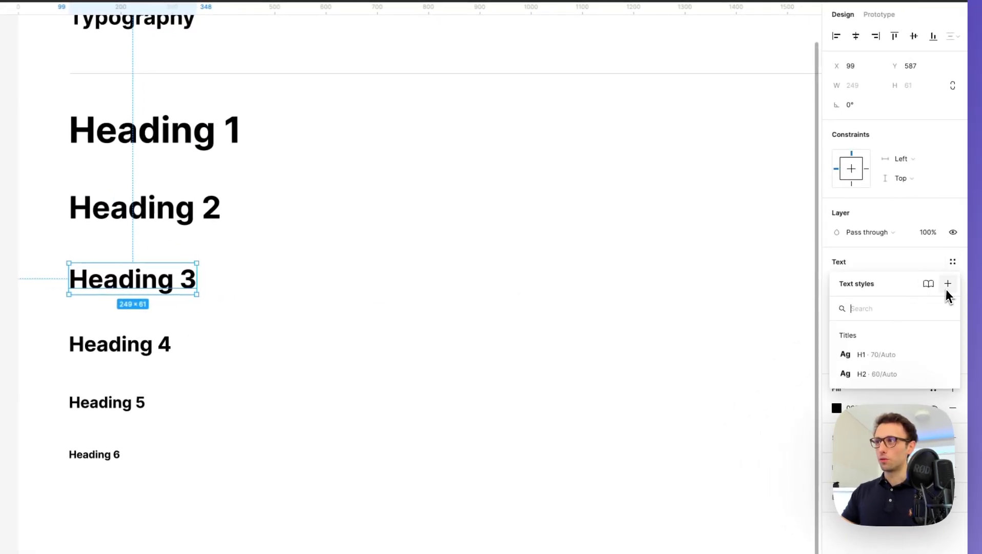
click(947, 286)
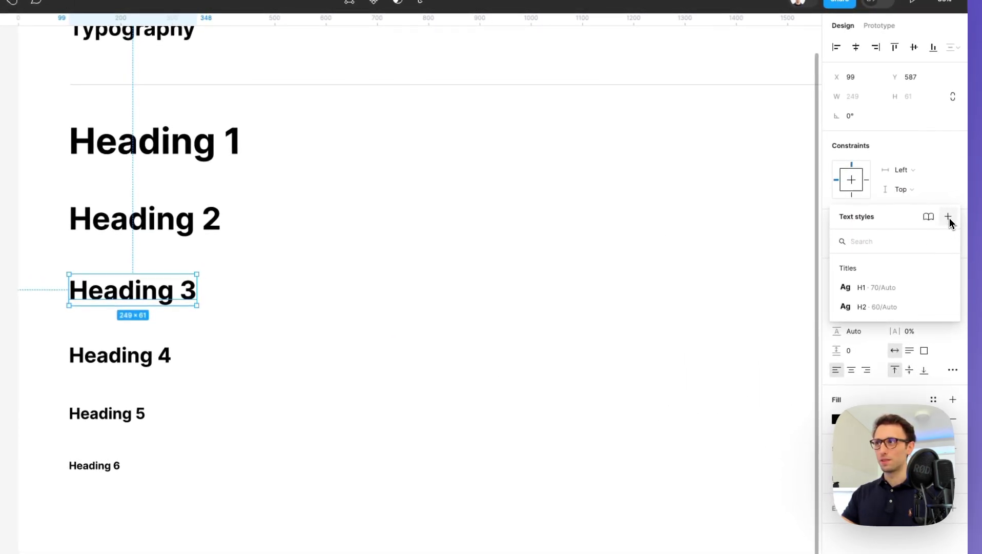
click(949, 219)
drag(722, 230, 481, 222)
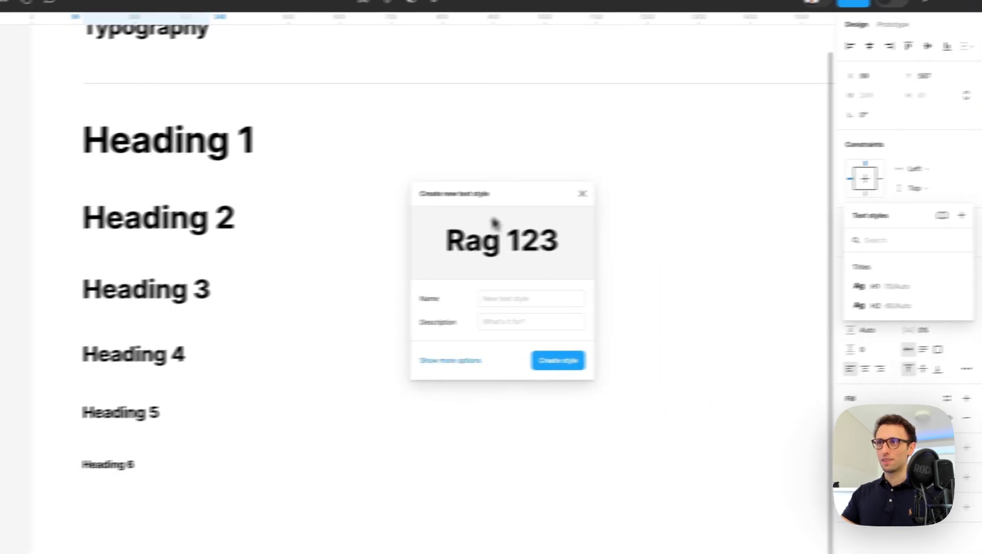
click(503, 299)
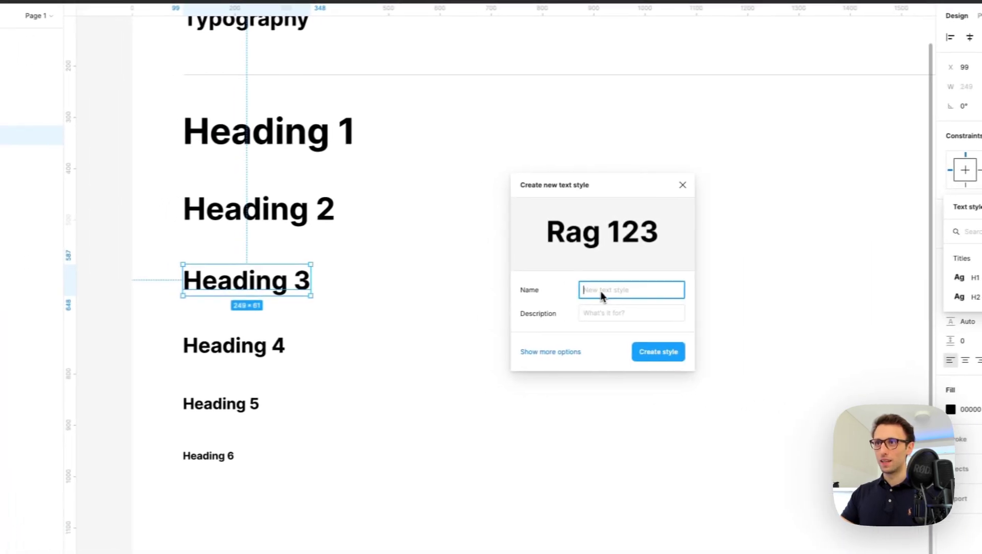
text(Titles / H3)
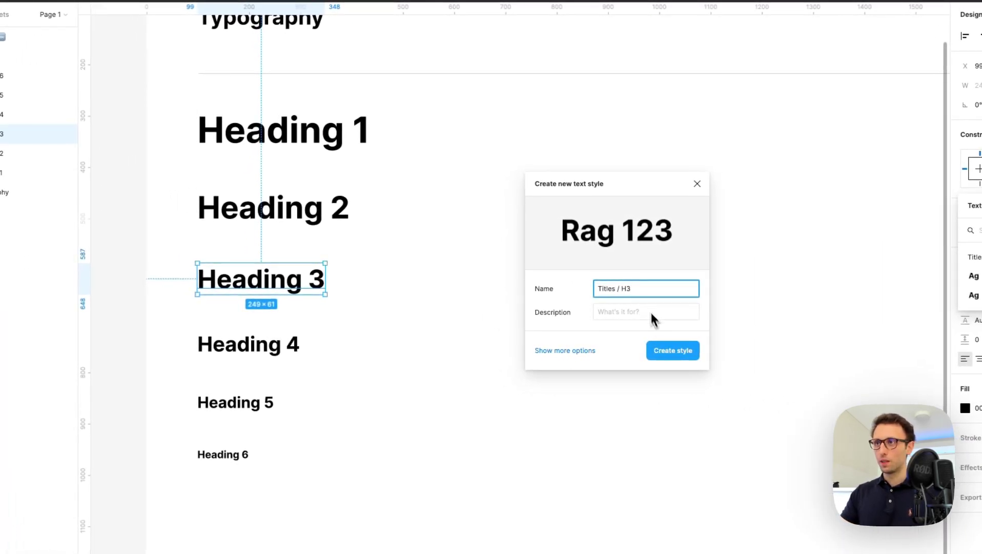
click(670, 357)
Create a text style named Titles / H4 from the Heading 4 text
click(31, 114)
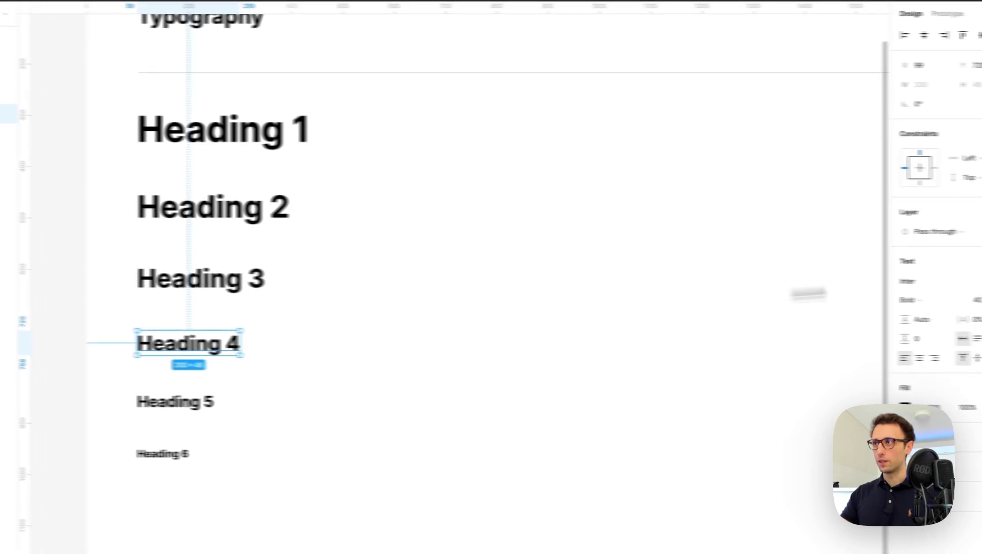
click(961, 262)
click(952, 282)
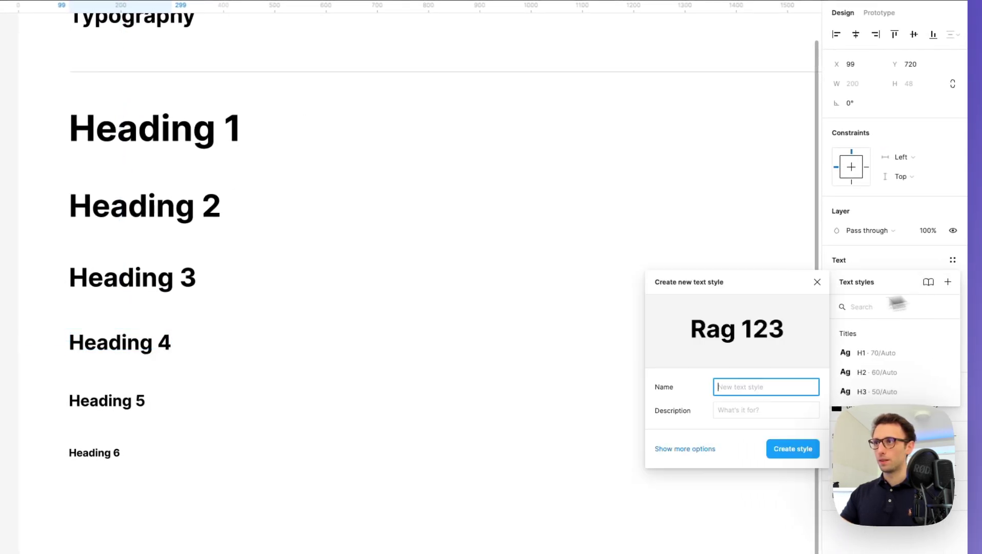
drag(775, 282, 590, 263)
click(539, 342)
text(Titles / H2)
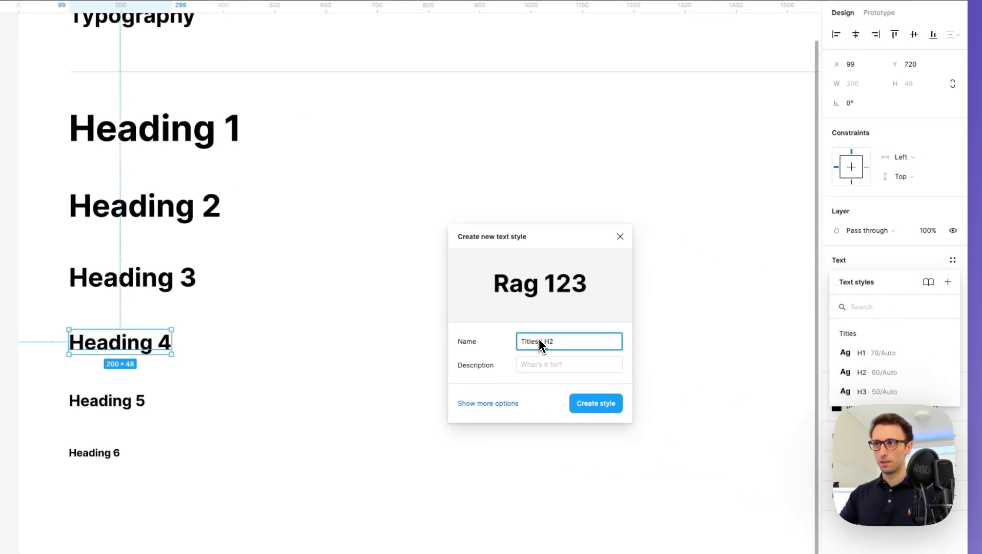
text(4)
key(Return)
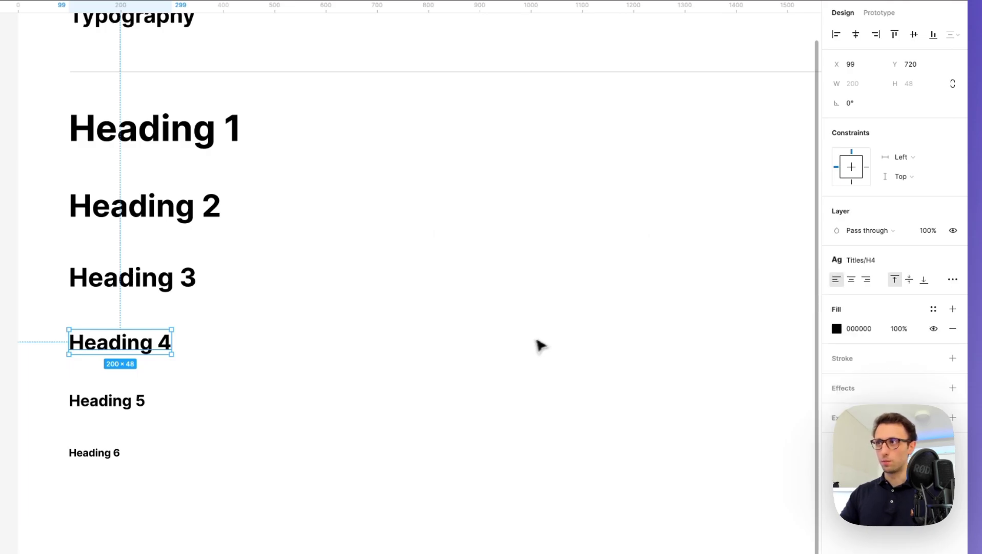
Create a text style named Titles / H5 from the Heading 5 text
click(113, 400)
click(953, 260)
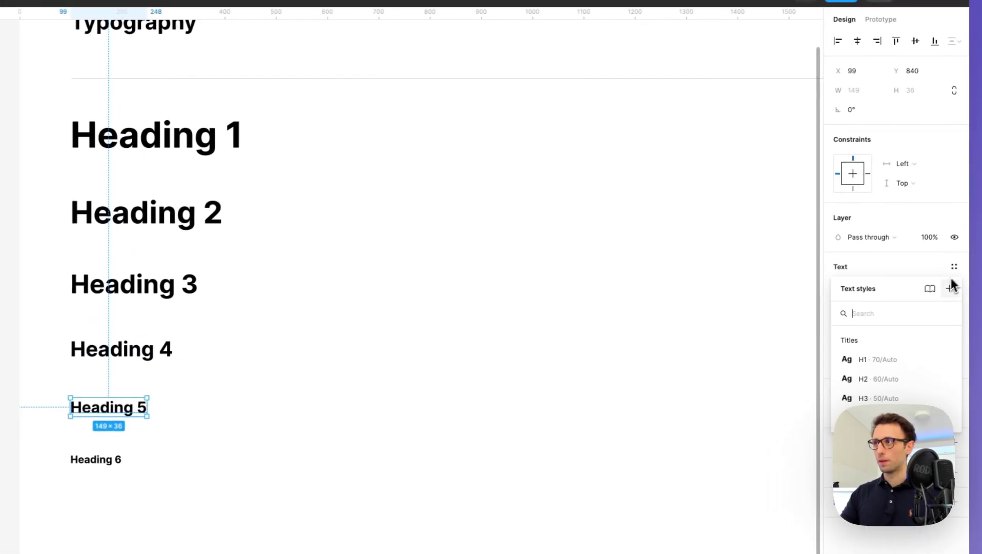
click(951, 287)
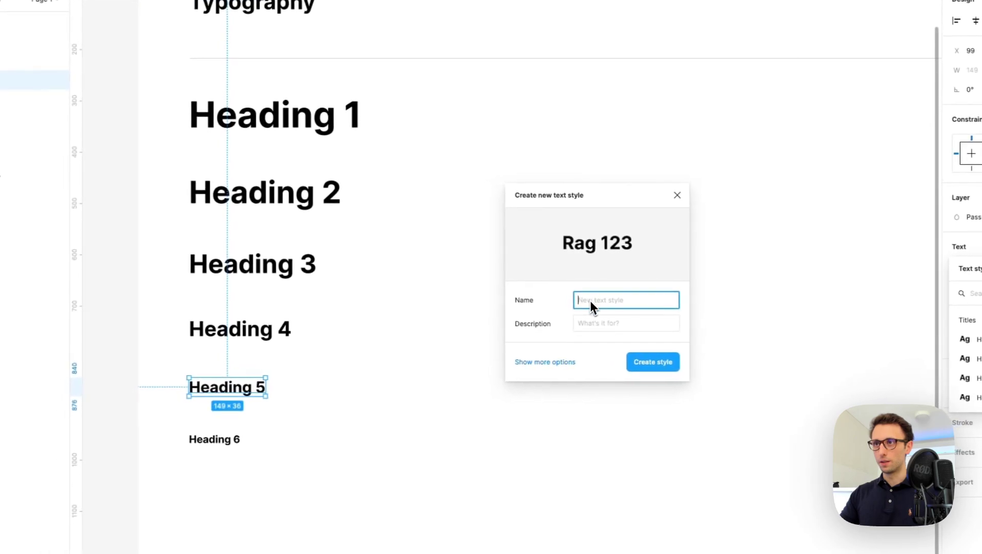
text(Titles / H2)
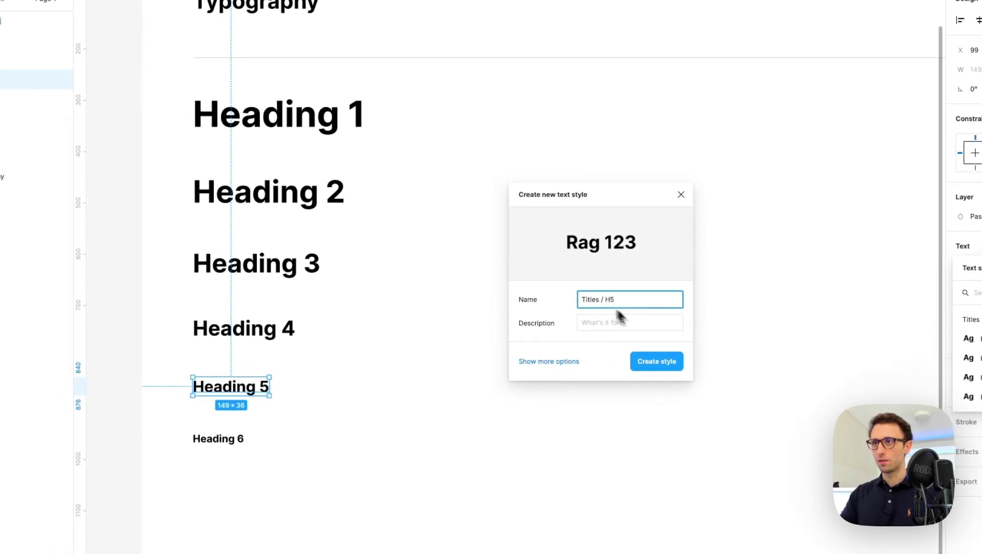
click(672, 365)
Create a text style named Titles / H6 from the Heading 6 text
key(Tab)
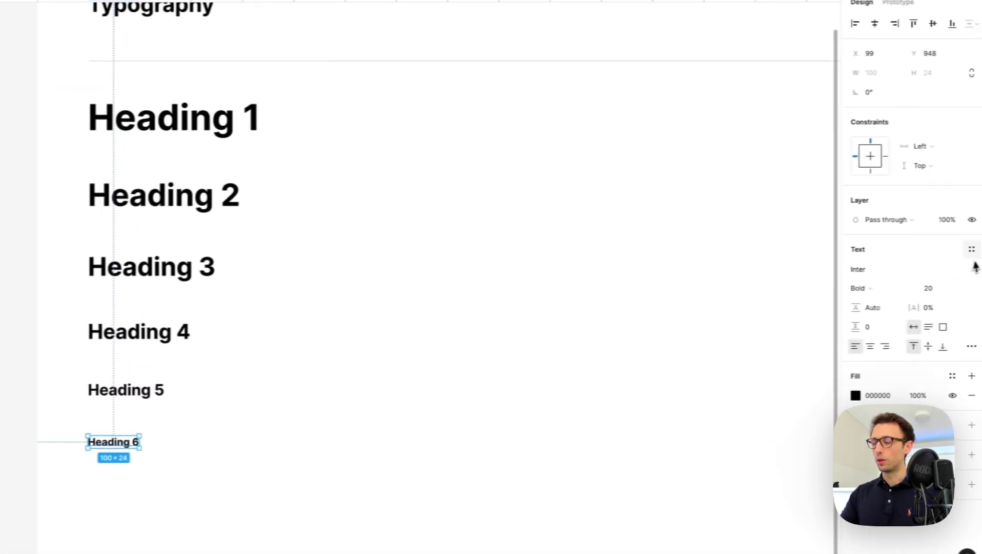
click(953, 250)
click(947, 271)
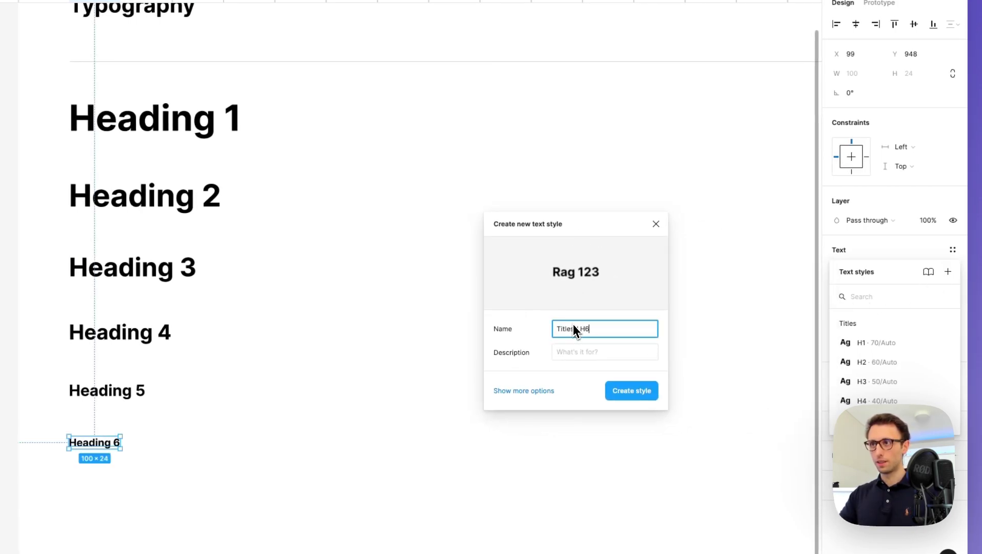
text(Titles/H6)
click(631, 391)
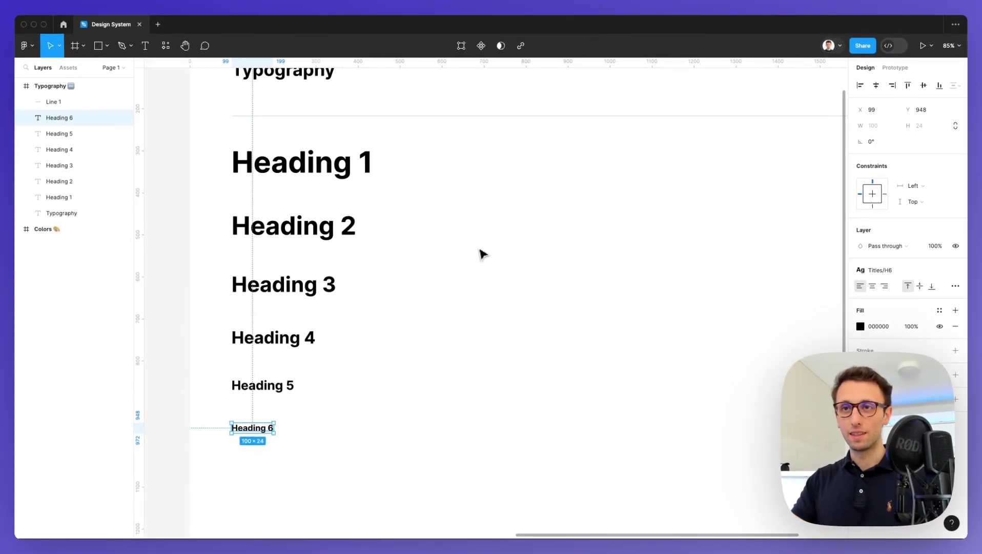
Clear the selection and add a text reading "Body - Large" just below Heading 6, aligned with the headings
scroll(482, 253, down, 3)
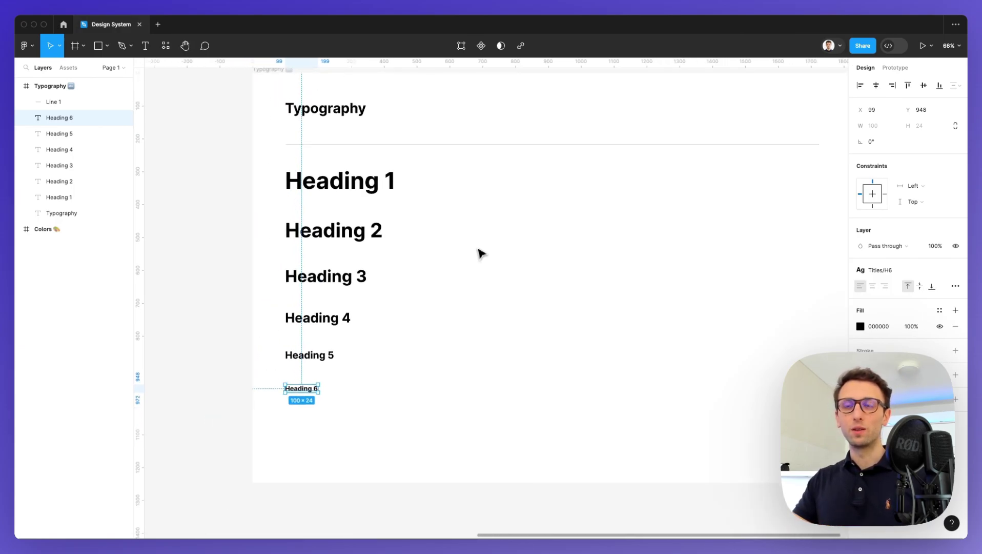
click(483, 294)
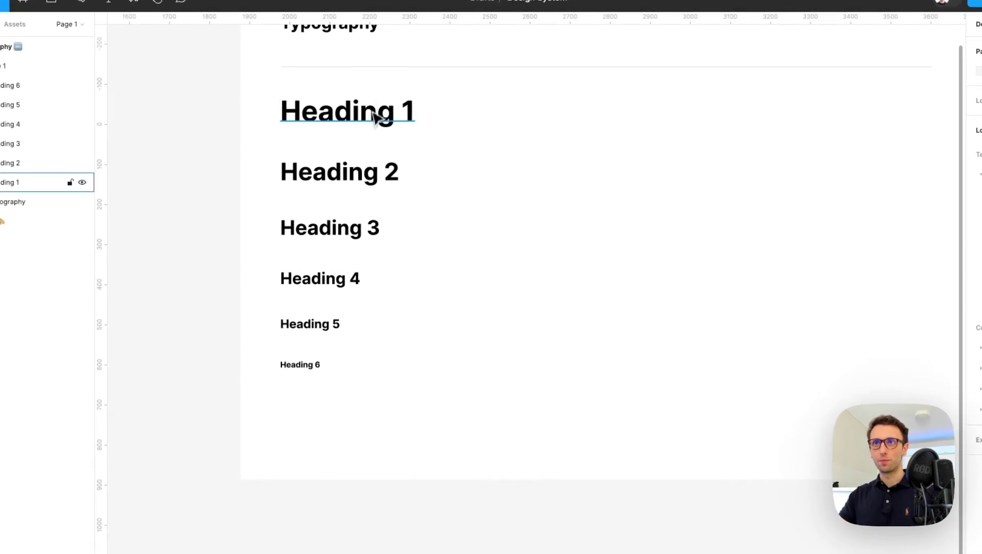
click(281, 390)
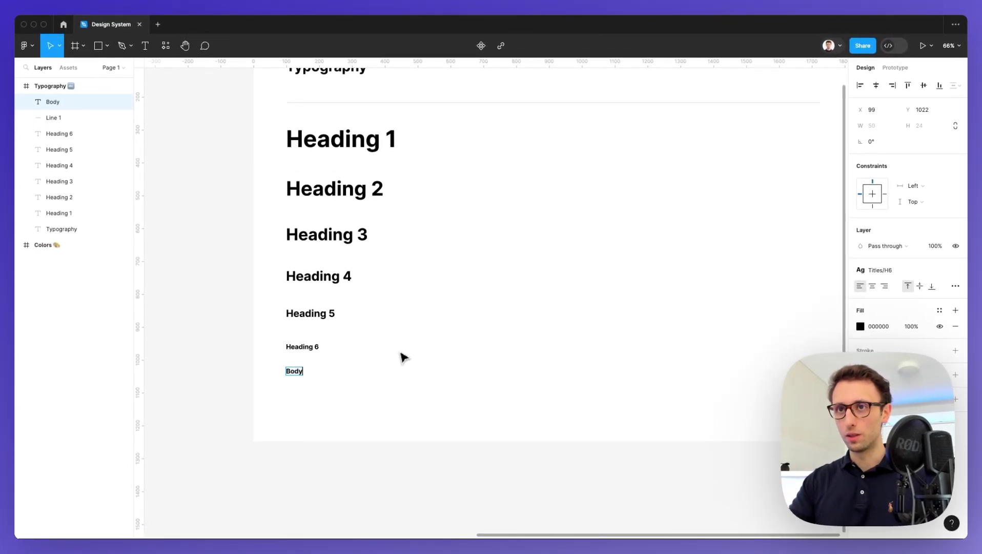
text(Body)
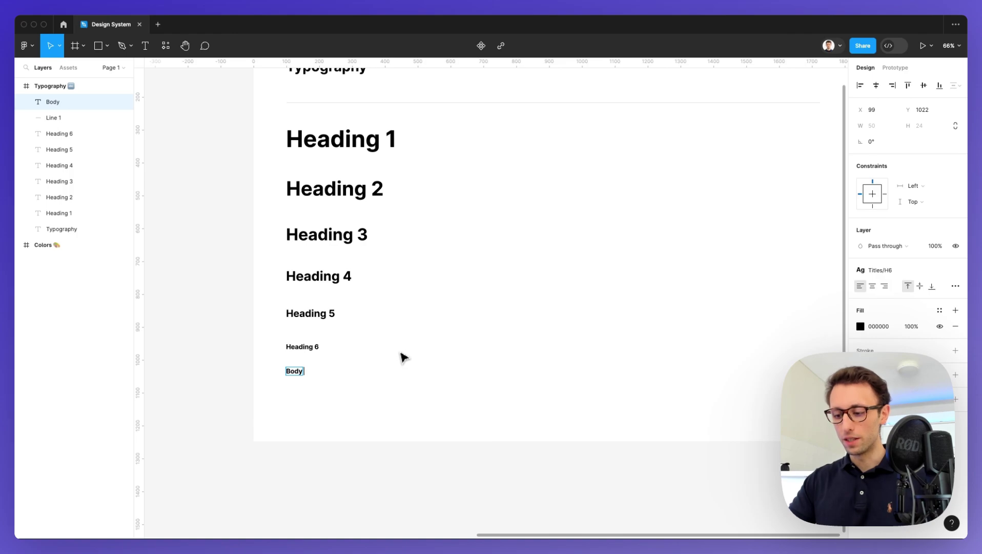
text( - Large)
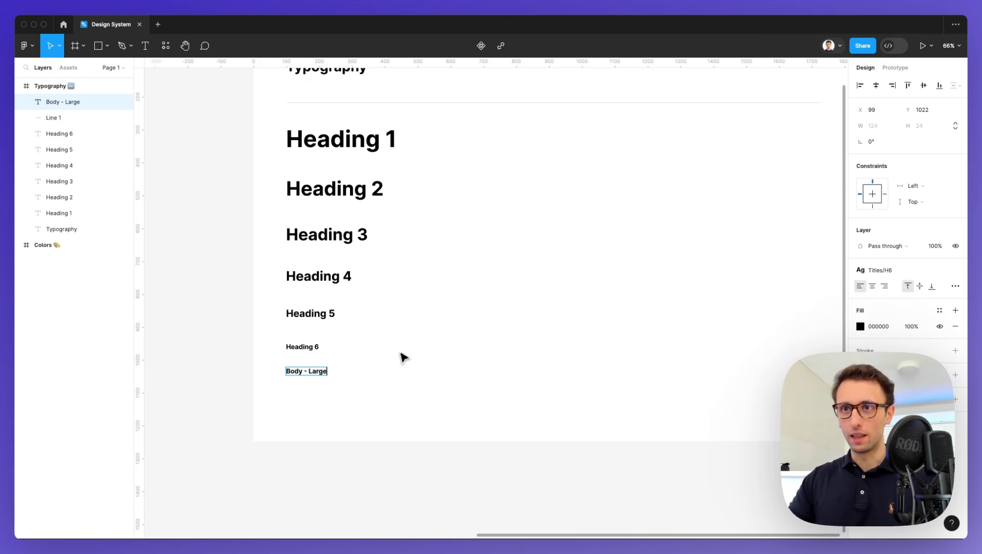
key(Escape)
Move the Body - Large text down to Y 1044 and detach it from the Titles/H6 style
drag(315, 371, 315, 378)
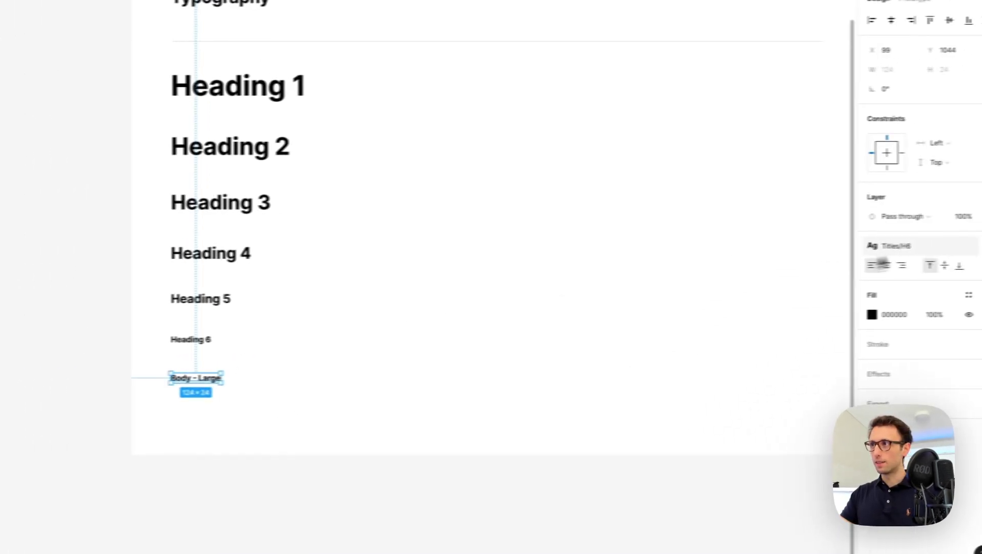
click(952, 248)
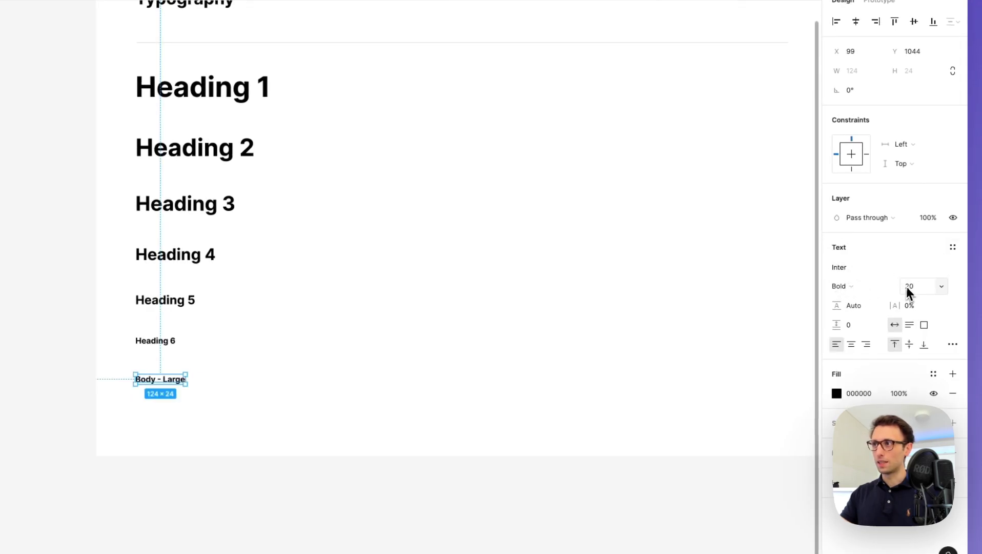
Set the Body - Large text to size 16 with Medium weight and clear the selection
text(17)
key(Return)
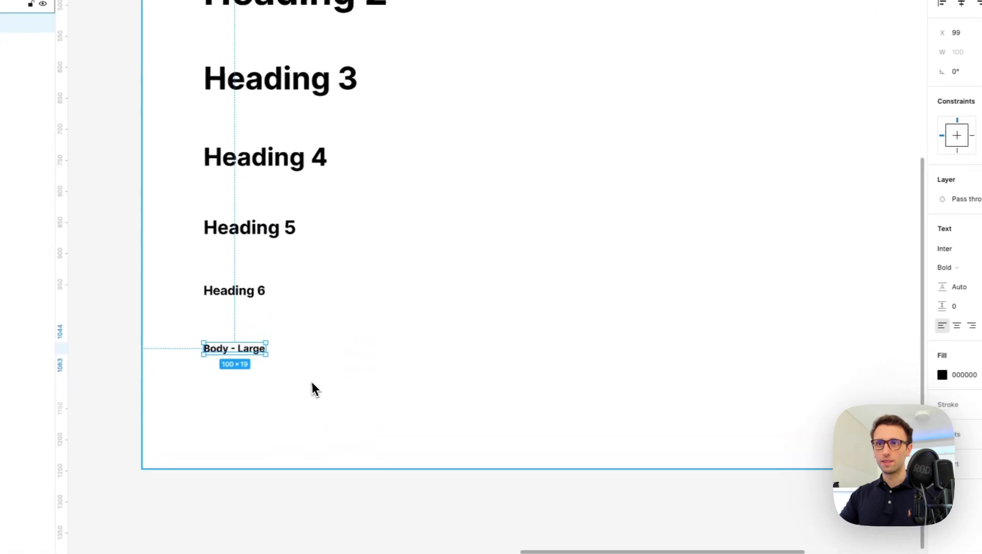
click(951, 266)
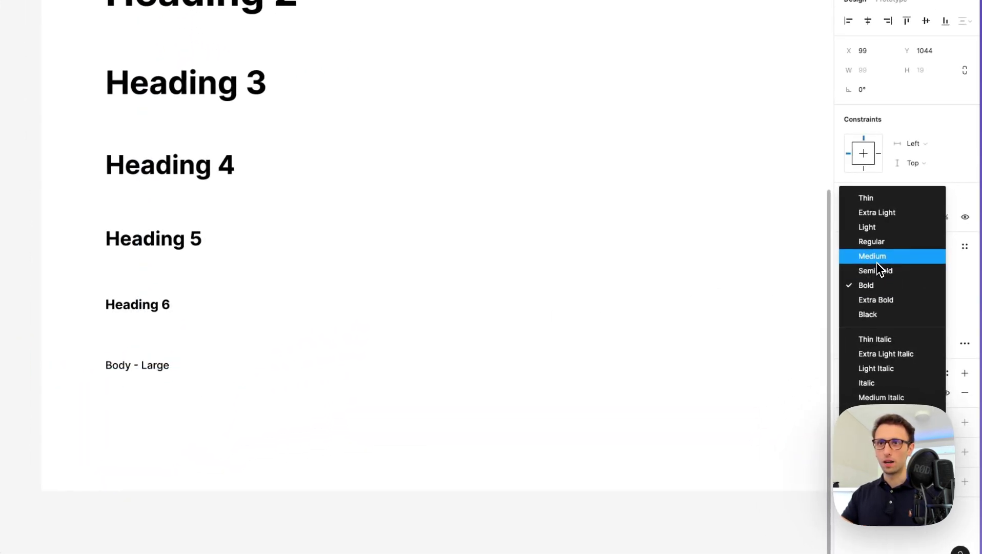
click(876, 260)
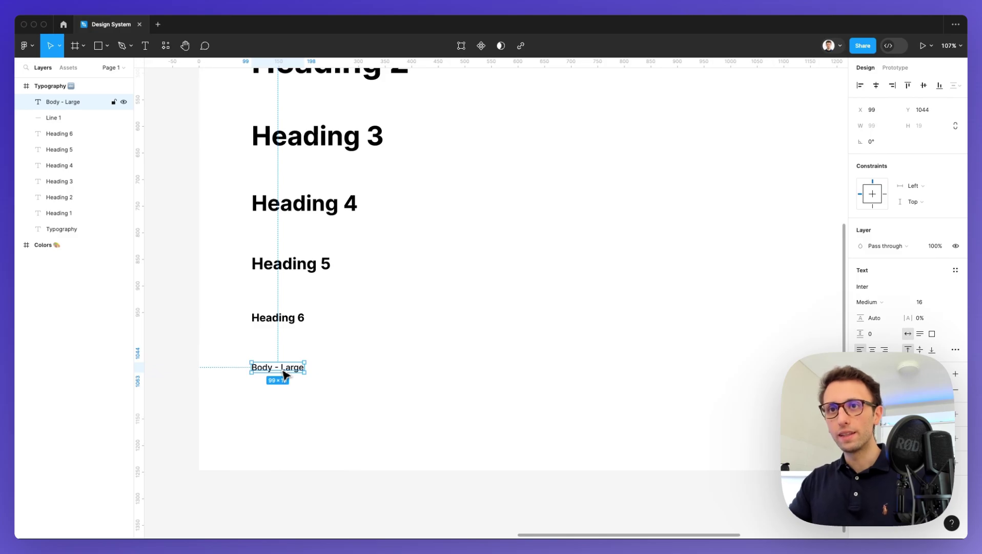
key(Escape)
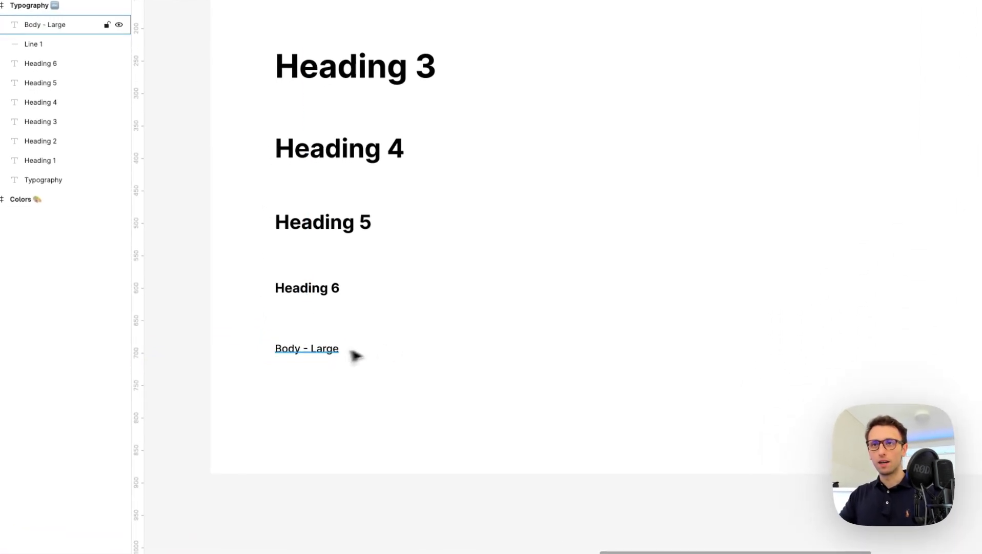
Change the wording of the Body - Large text to "Body (Regular) Large"
click(318, 358)
key(Return)
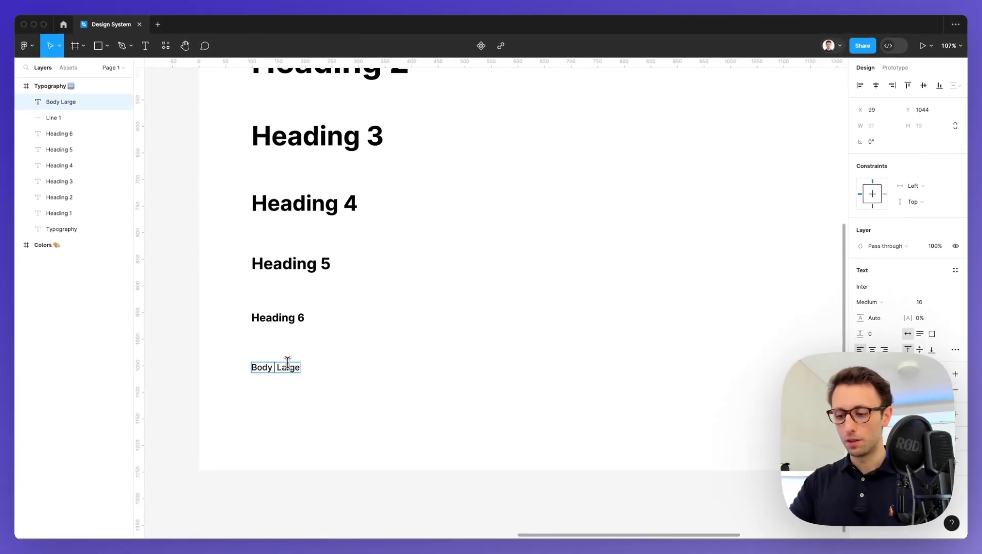
text(Regular))
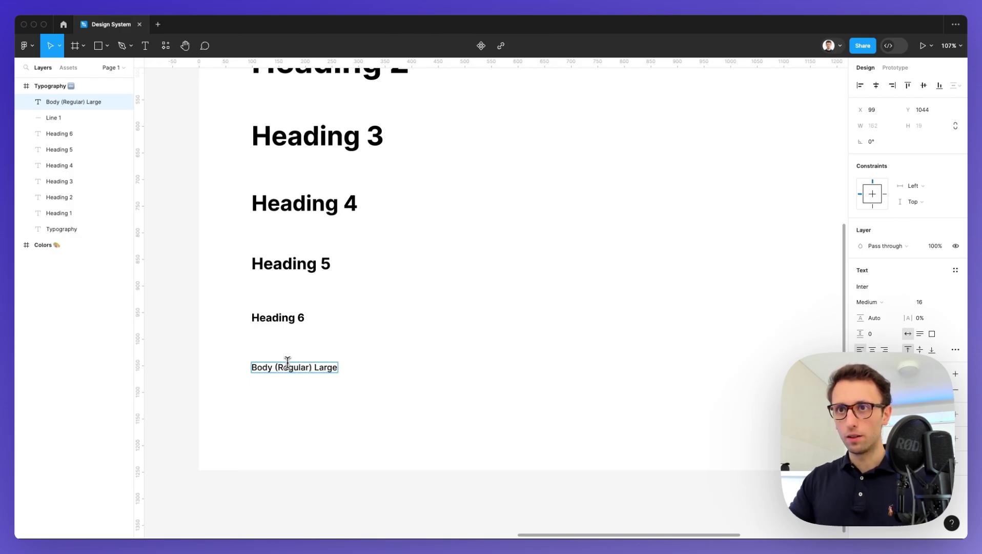
key(Escape)
Duplicate the Body (Regular) Large text beside the original at X 361 and extend the Typography frame's height to about 1505
drag(296, 368, 426, 369)
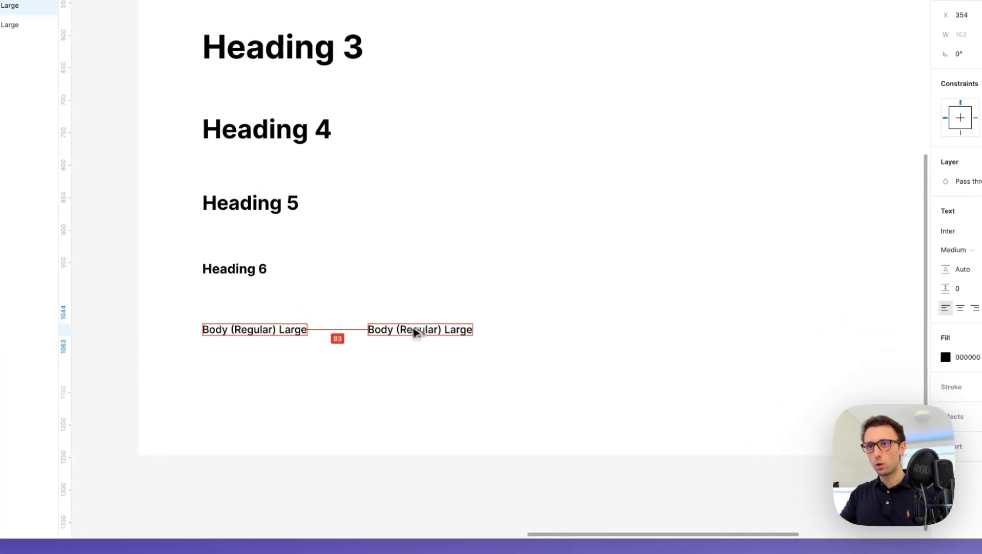
drag(416, 332, 425, 332)
scroll(432, 335, down, 2)
scroll(429, 335, down, 3)
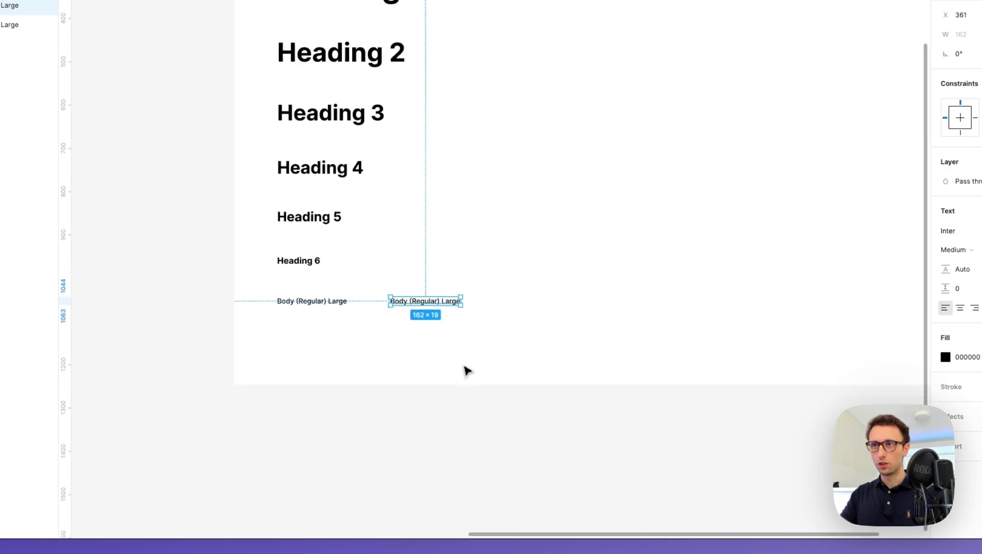
right_click(439, 336)
scroll(392, 362, right, 1)
drag(469, 383, 483, 500)
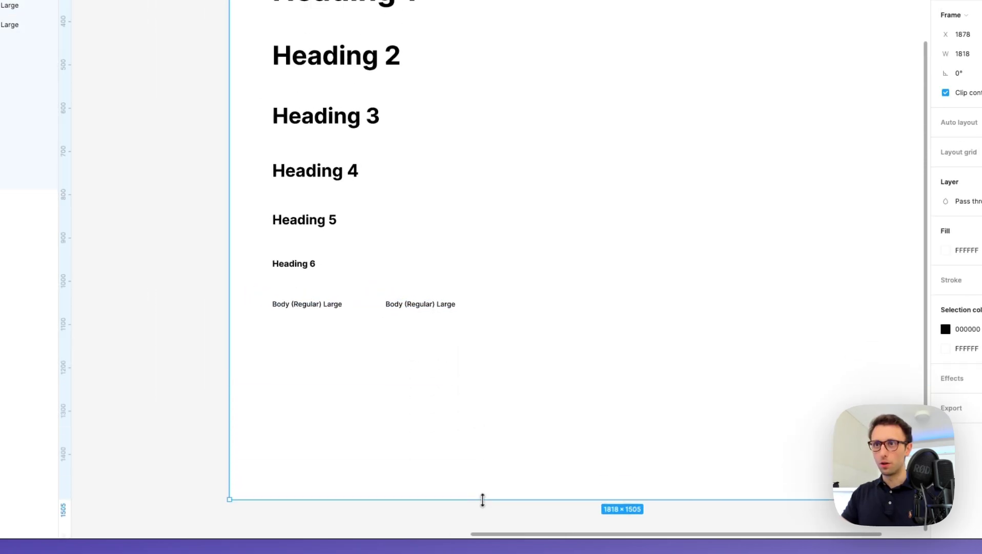
Change the copied text to "Body (Bold) Large" and set its weight to Bold
click(417, 305)
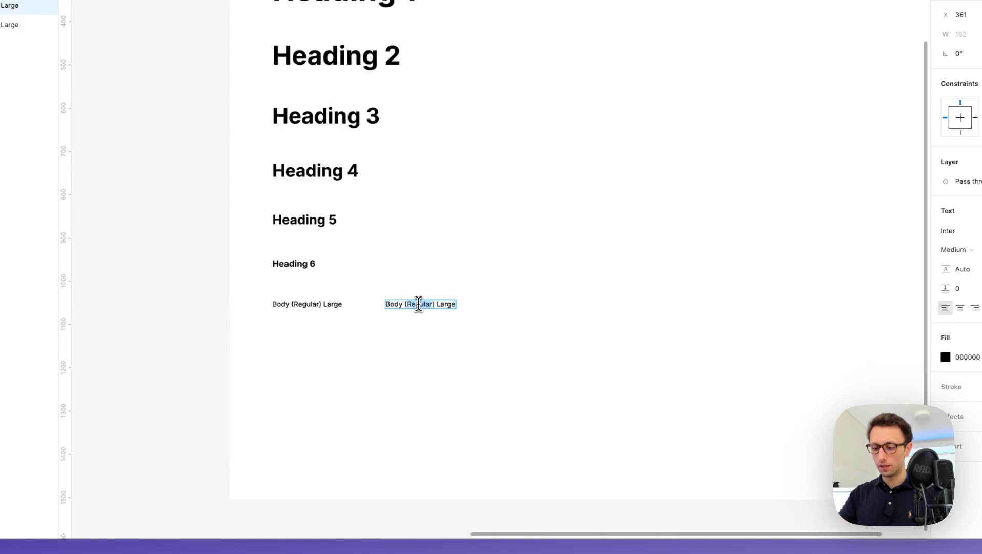
click(486, 348)
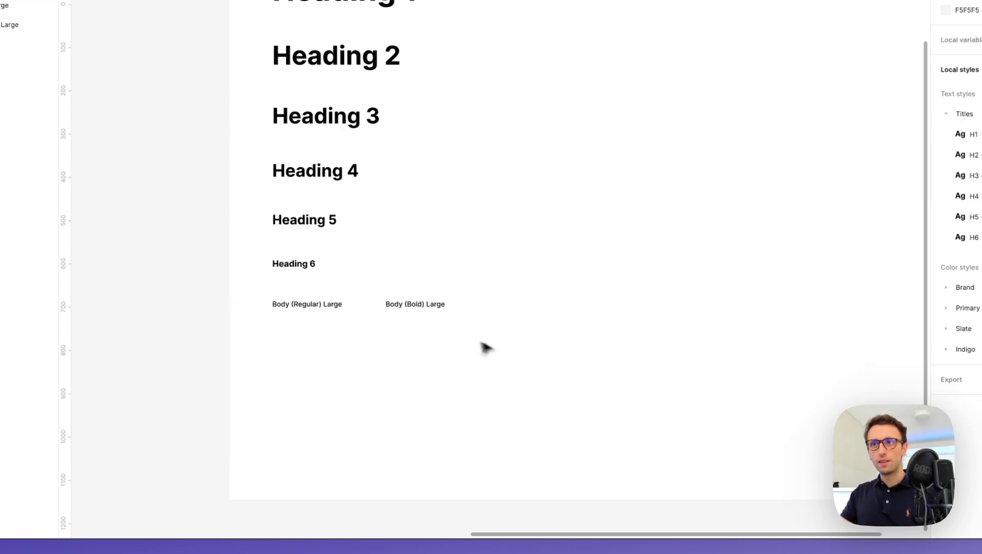
click(425, 307)
click(876, 287)
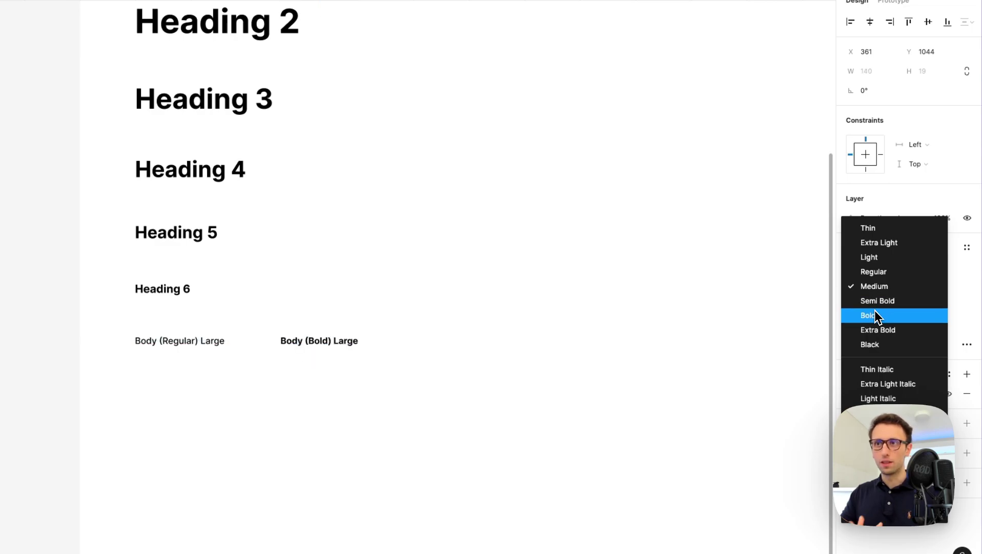
click(878, 313)
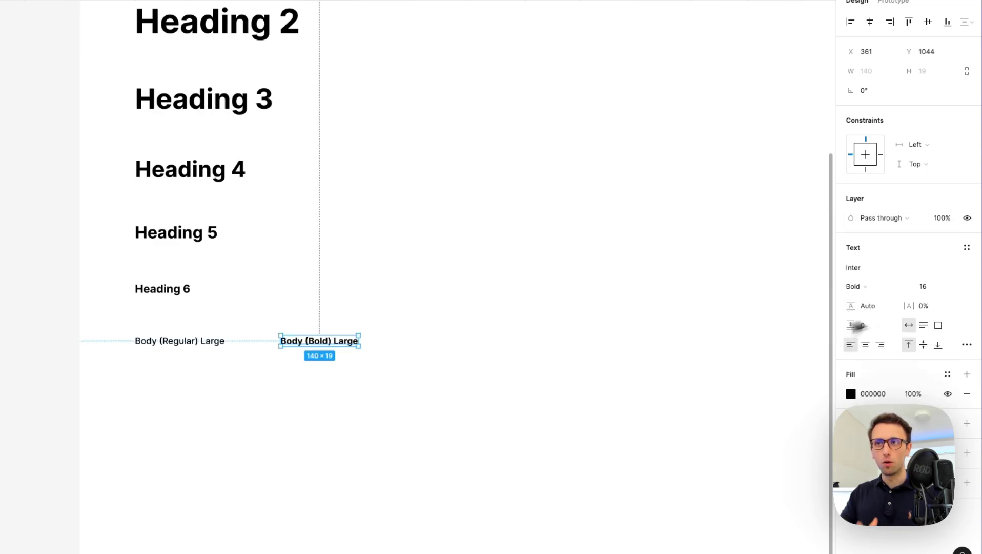
click(451, 400)
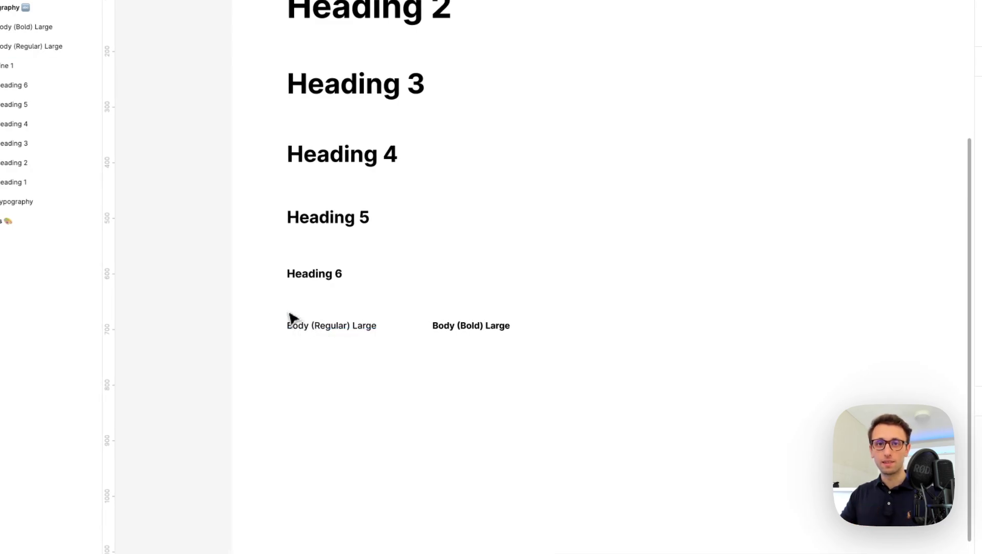
Duplicate both body texts as a second row directly below, at Y 1108
drag(269, 310, 533, 369)
drag(469, 328, 472, 367)
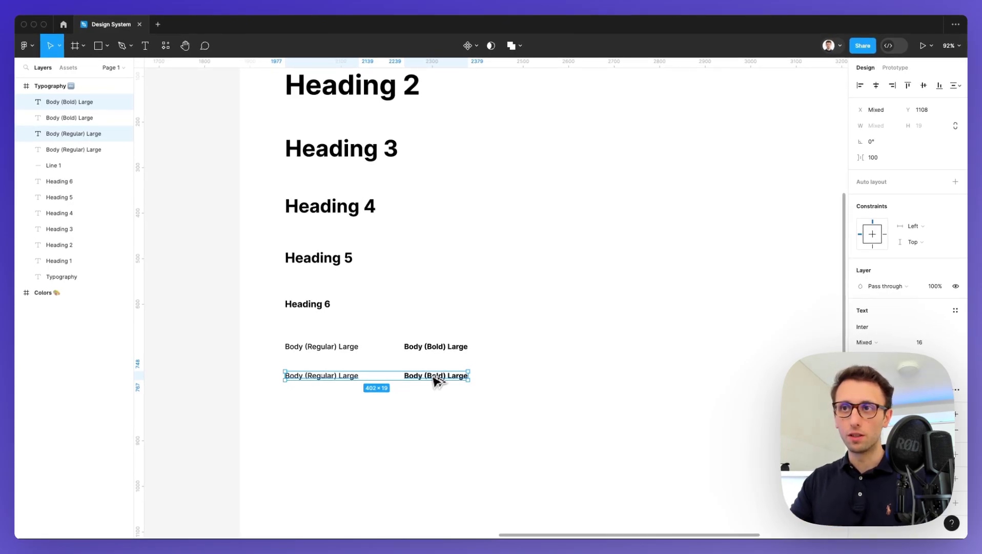
key(Escape)
Look at the type settings of the Heading 6 text and close them
click(344, 347)
click(314, 305)
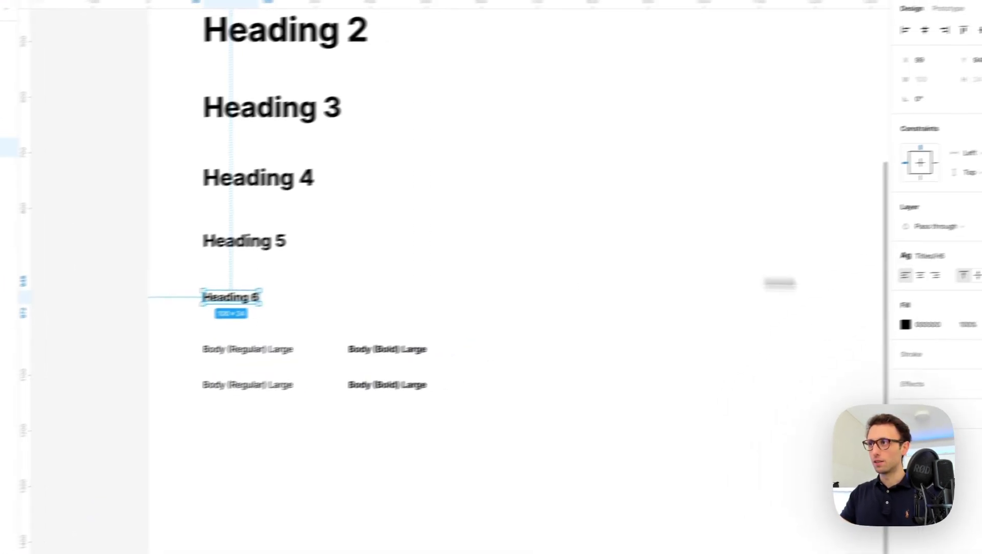
click(953, 287)
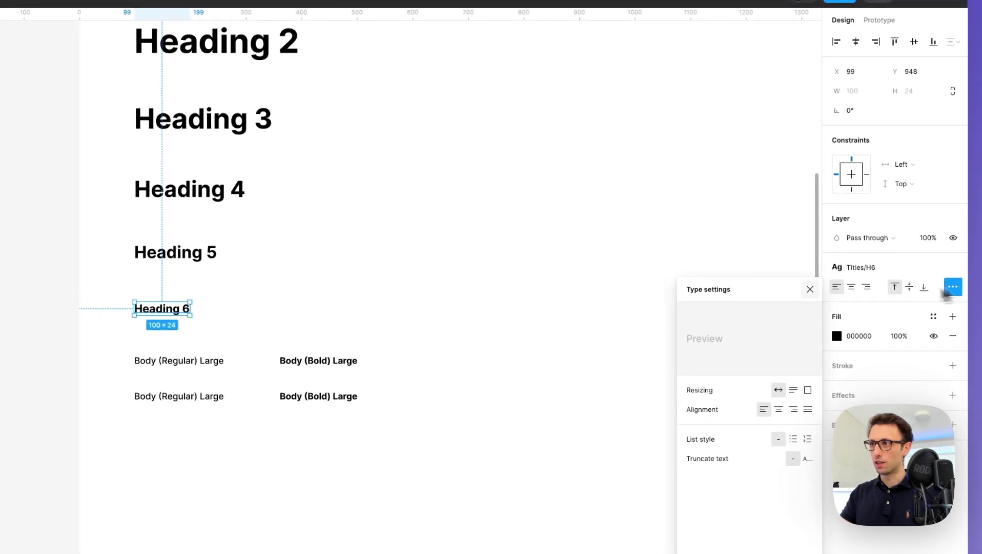
drag(761, 293, 659, 203)
click(708, 199)
key(Escape)
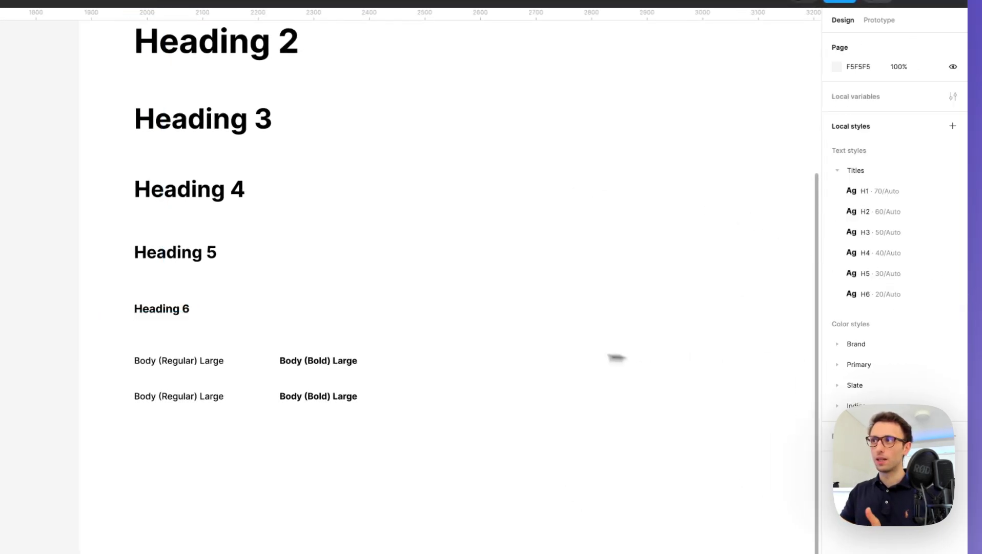
Move the four body texts down together so the second row sits at Y 1154
scroll(569, 360, down, 1)
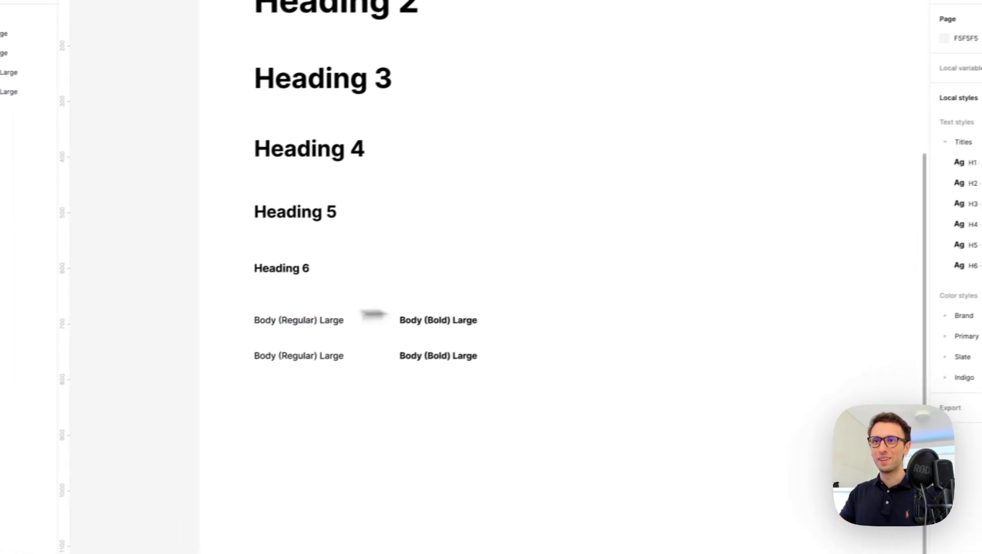
drag(95, 326, 410, 408)
drag(486, 350, 496, 379)
click(530, 315)
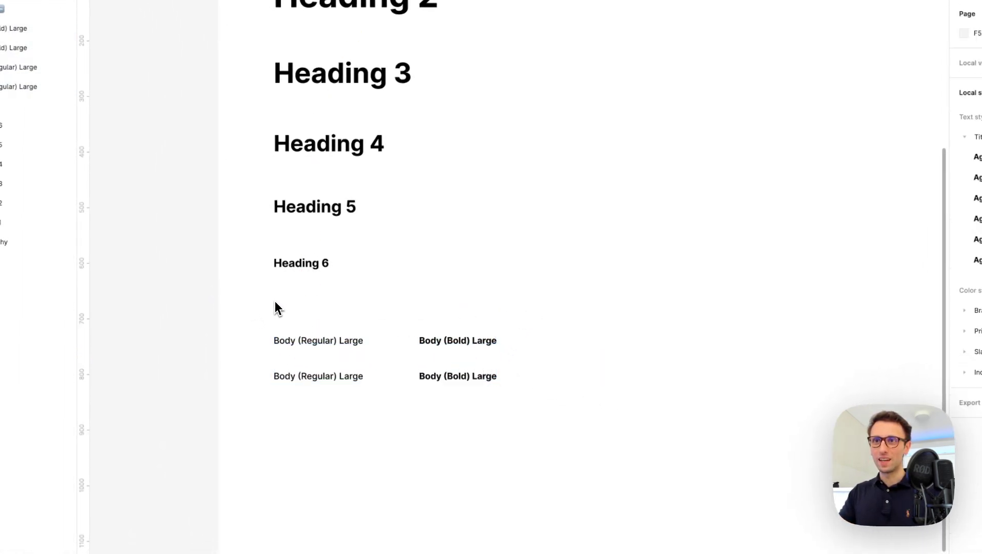
Draw a horizontal divider line about 803 wide at Y 1026 between Heading 6 and the body texts, with 20% opacity
key(l)
drag(274, 299, 720, 299)
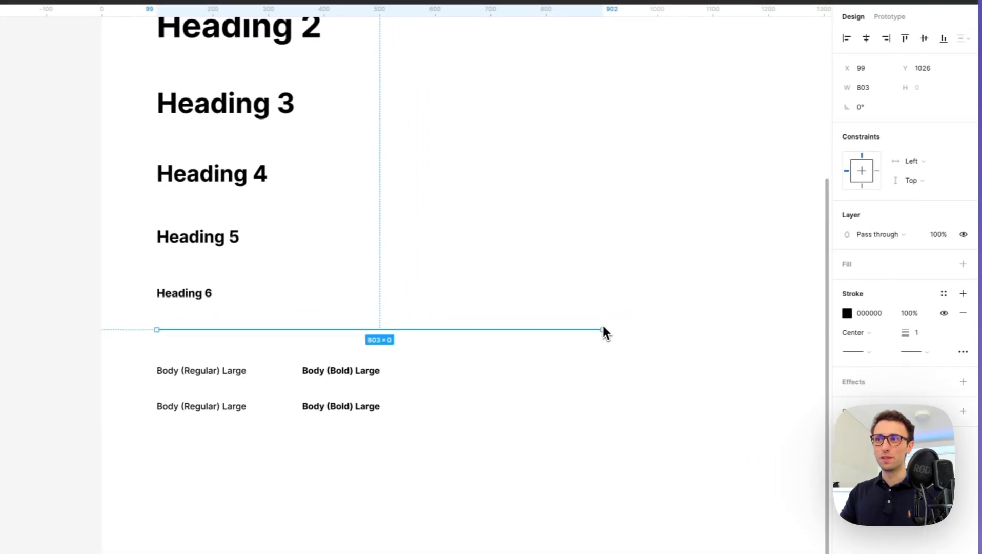
drag(604, 331, 602, 330)
key(2)
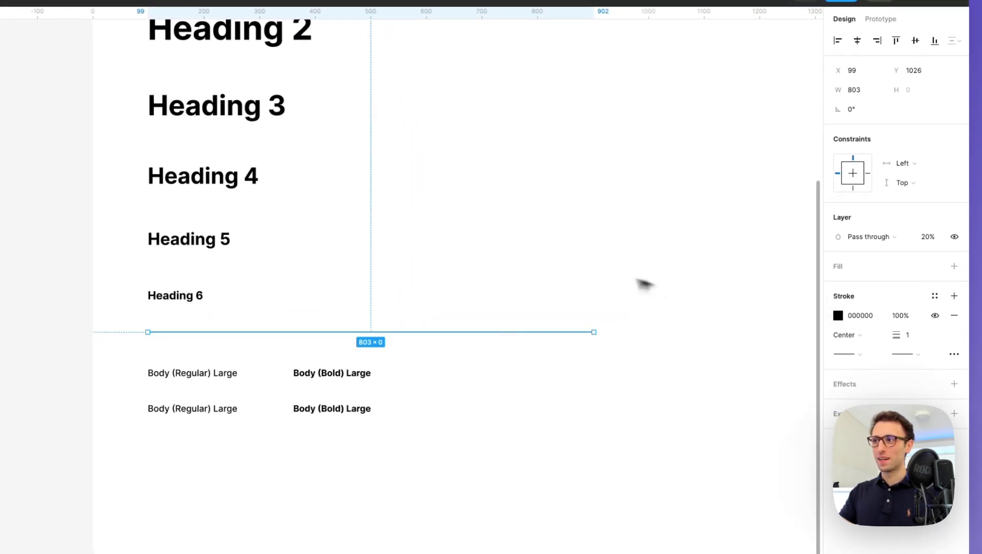
scroll(556, 277, down, 3)
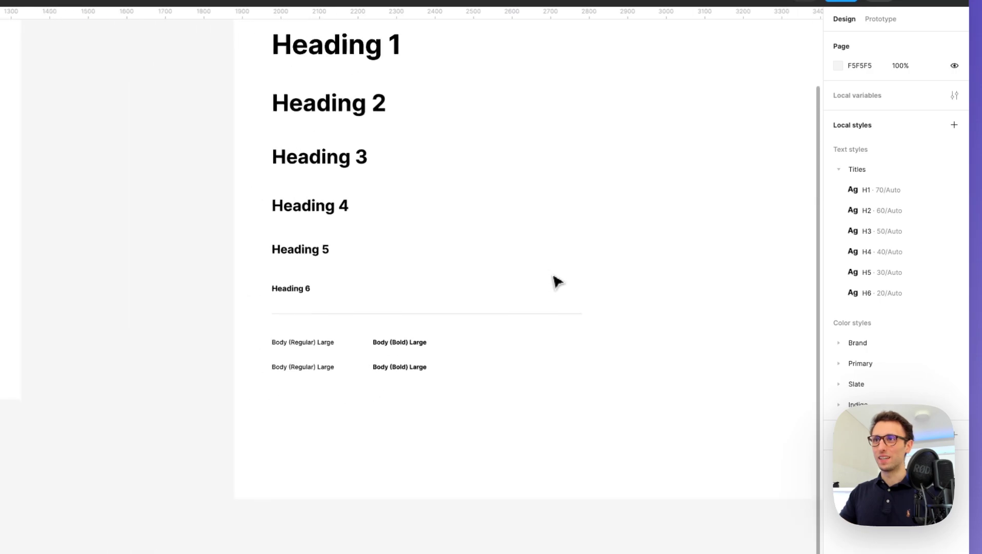
scroll(556, 280, up, 3)
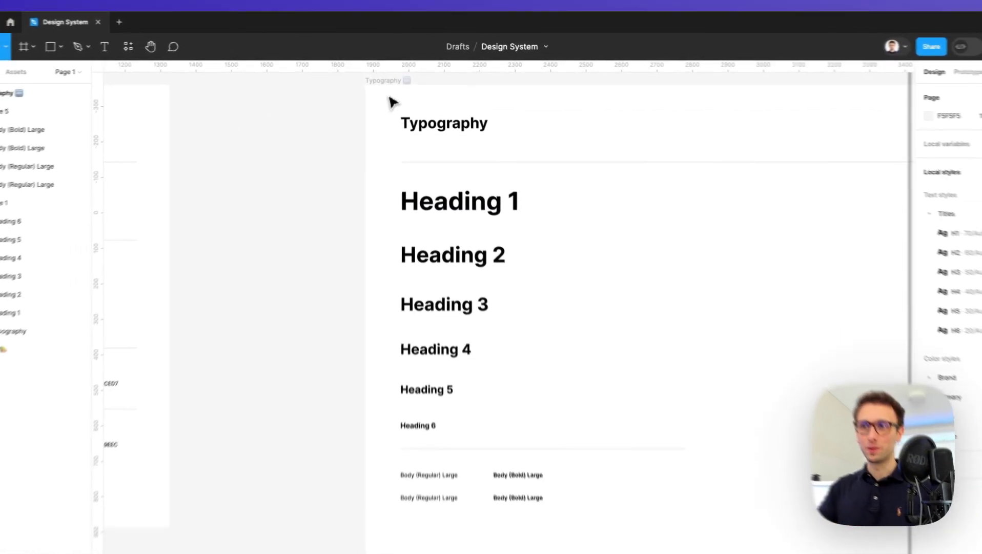
scroll(614, 314, down, 3)
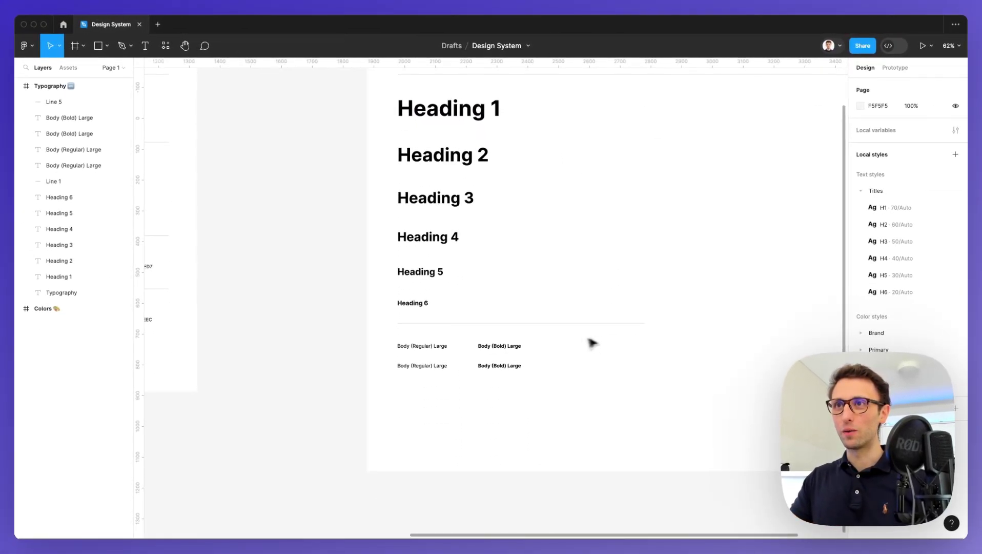
scroll(539, 357, up, 5)
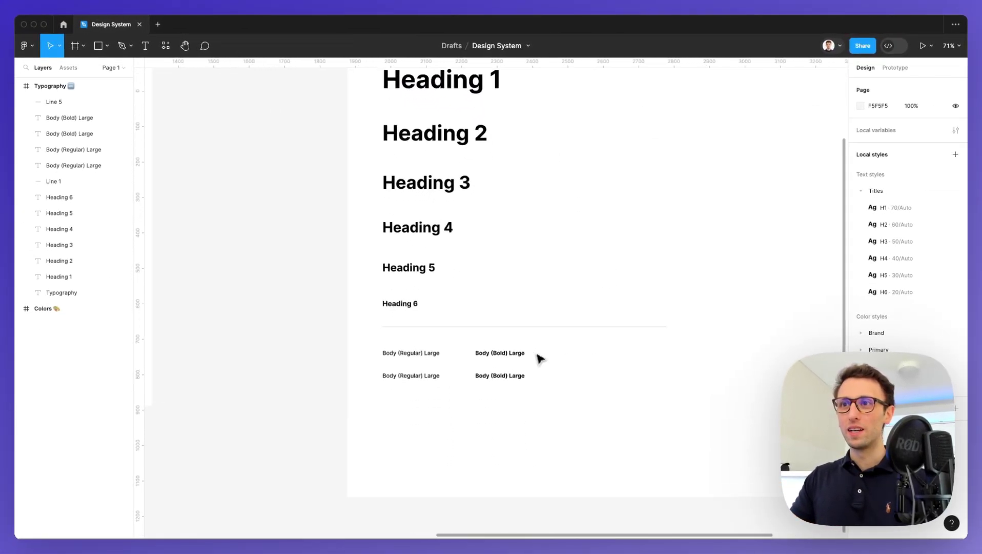
Change the second row's texts to "Body (Regular) Medium" and "Body (Bold) Medium"
scroll(539, 357, down, 2)
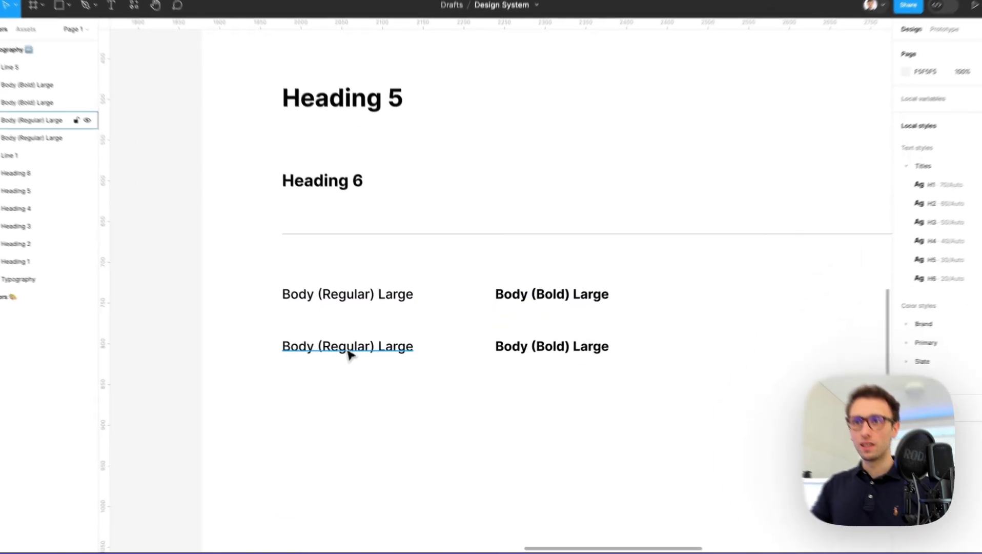
click(359, 353)
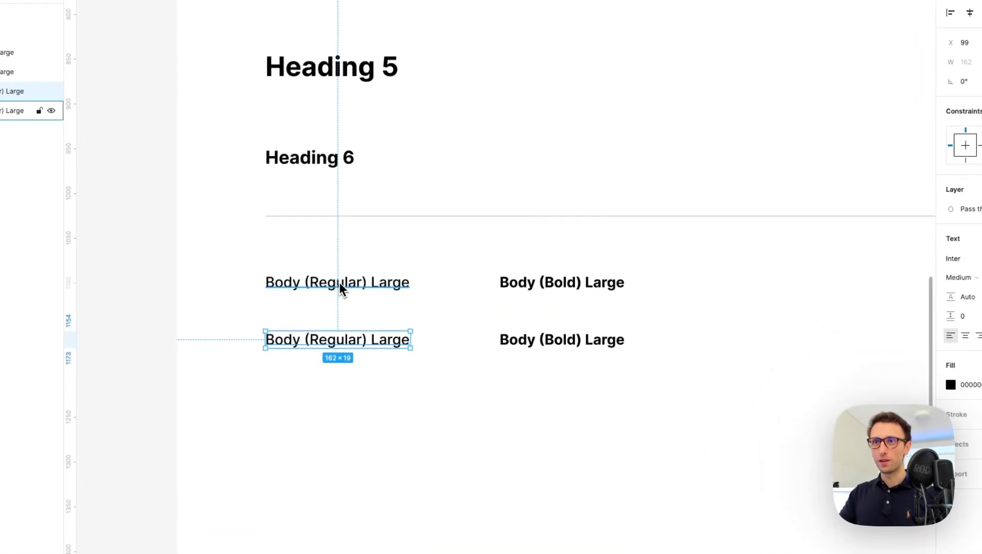
double_click(380, 339)
double_click(386, 340)
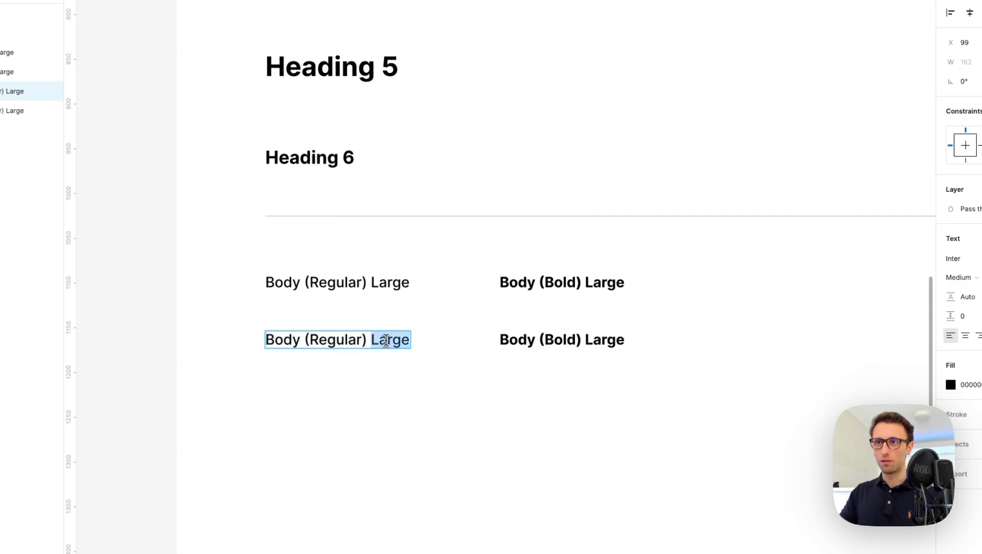
text(Medium)
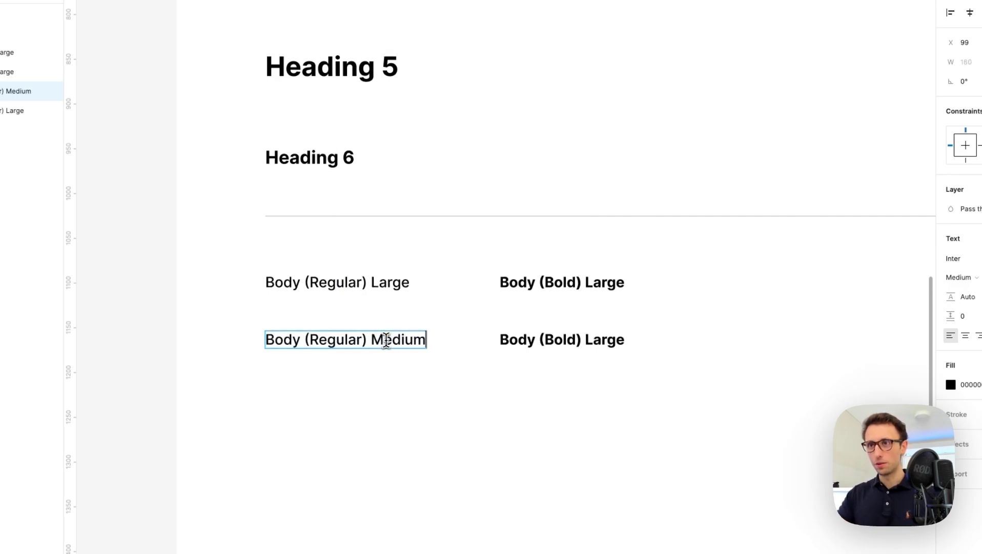
double_click(594, 340)
double_click(596, 339)
text(Me)
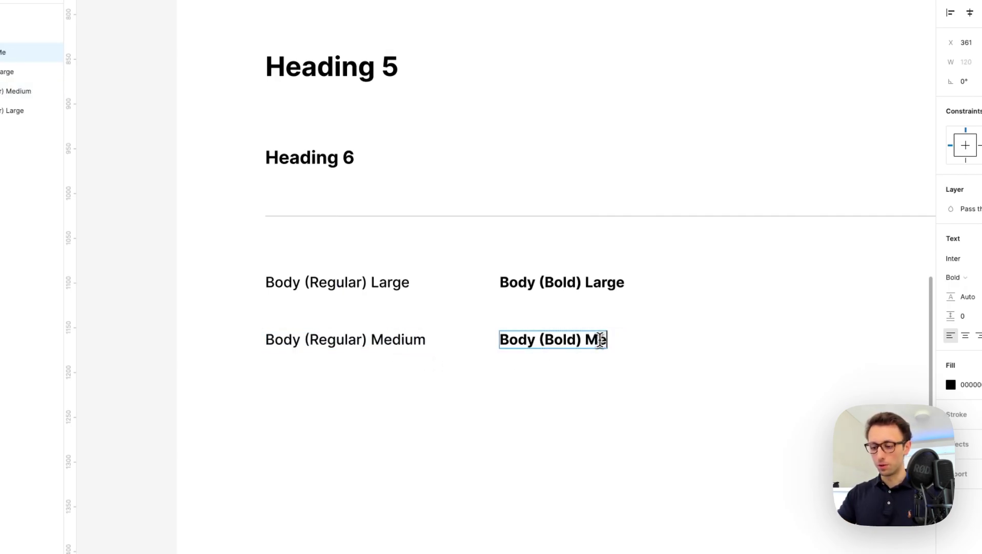
text(dium)
Set the font size of both Medium body texts to 14 and keep the pair selected
drag(659, 377, 318, 321)
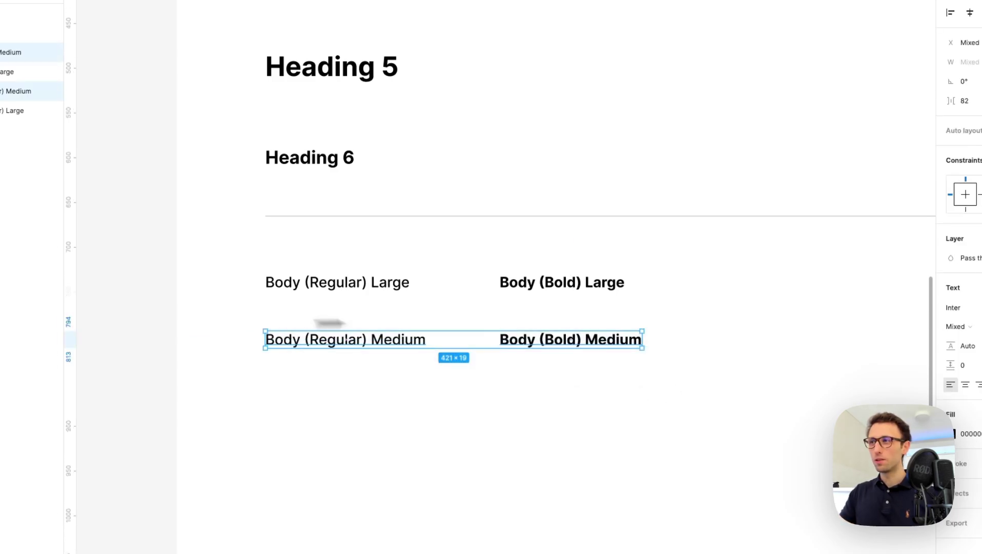
click(919, 321)
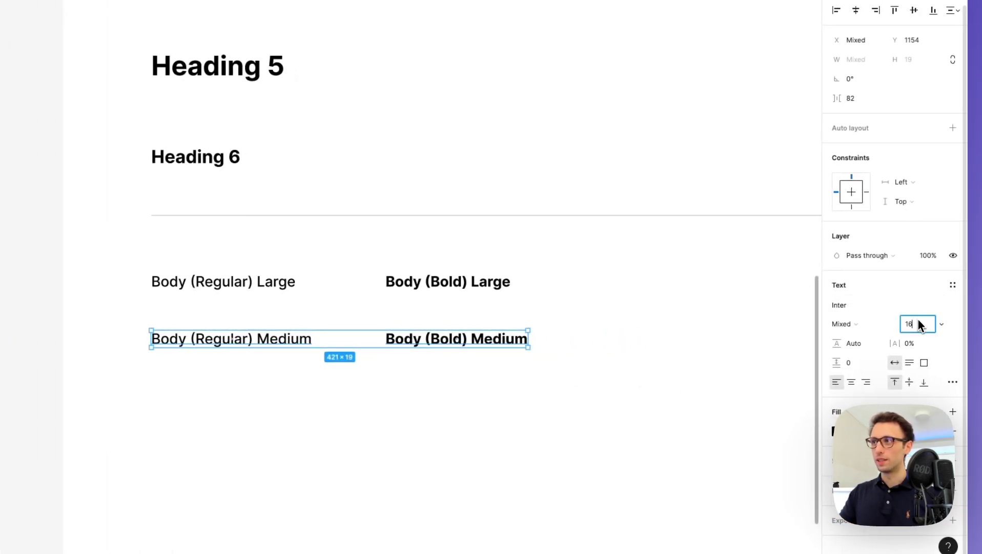
text(14)
key(Return)
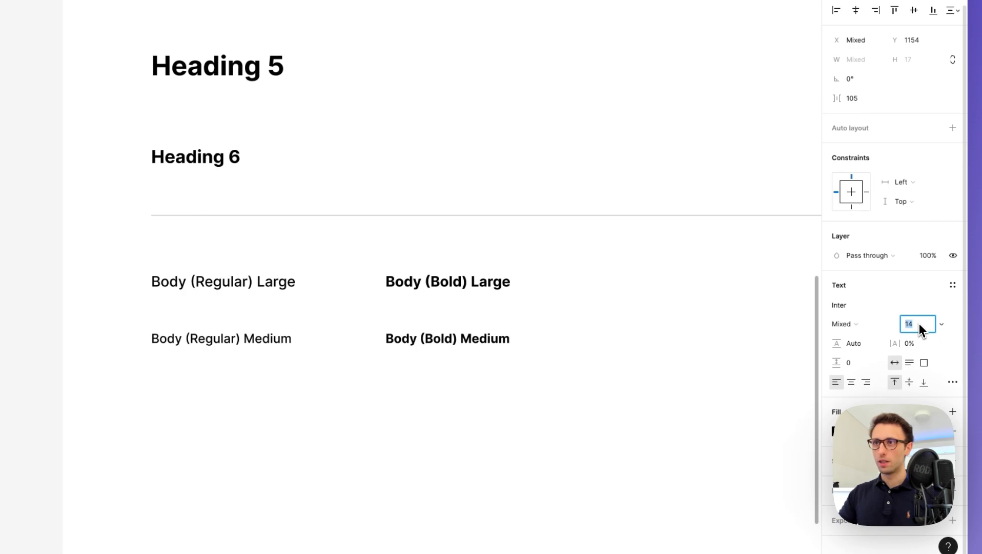
drag(464, 393, 143, 335)
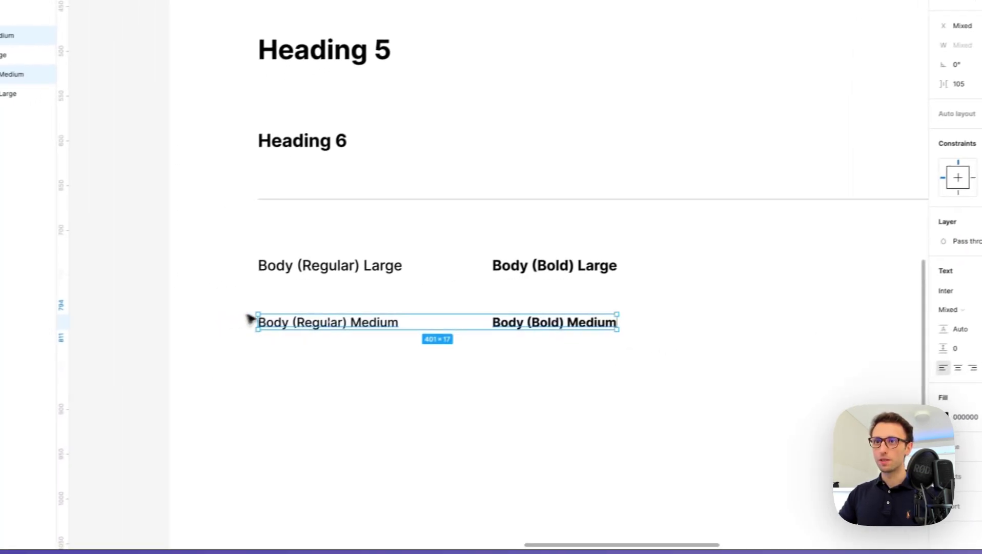
Duplicate the Medium body text row below itself and change the copies to "Body (Regular) Small" and "Body (Bold) Small"
drag(251, 319, 353, 384)
double_click(354, 385)
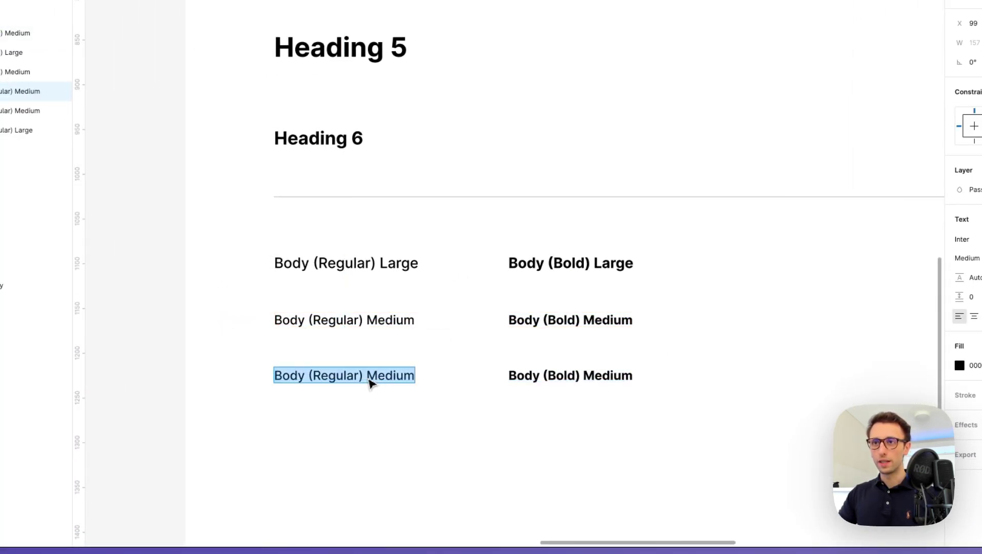
double_click(370, 377)
text(Small)
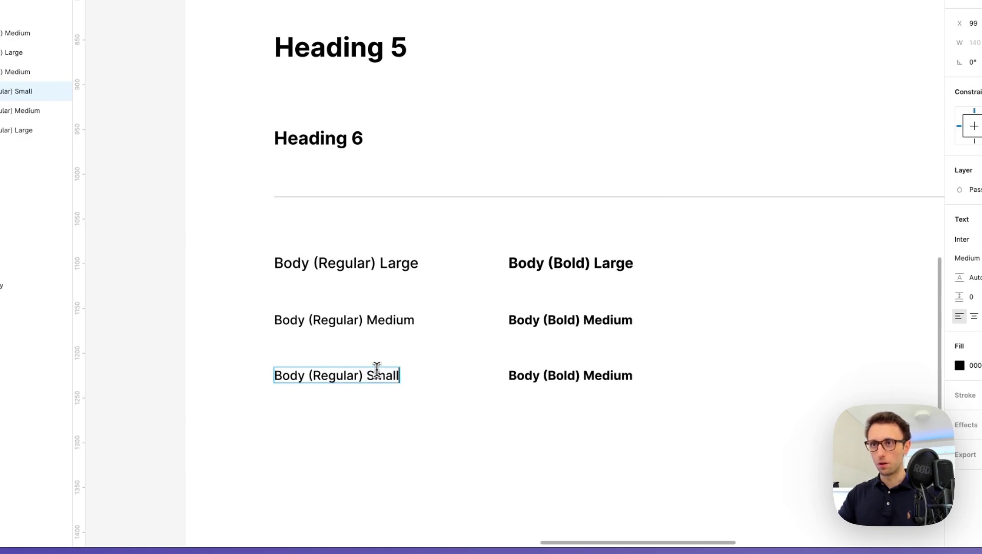
double_click(608, 375)
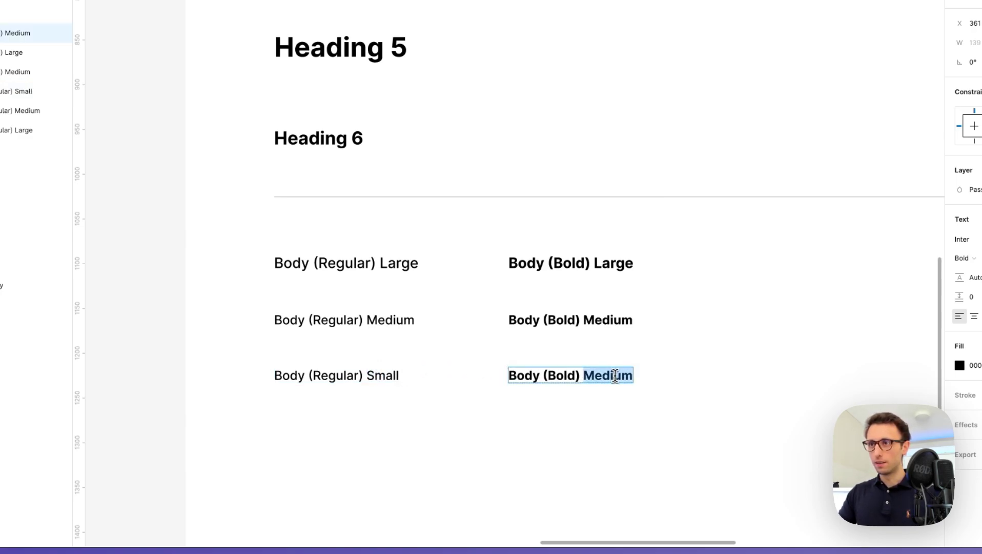
text(Small)
key(Escape)
Set the word "Small" in the "Body (Bold) Small" text to the Bold weight
drag(686, 353, 273, 419)
click(601, 382)
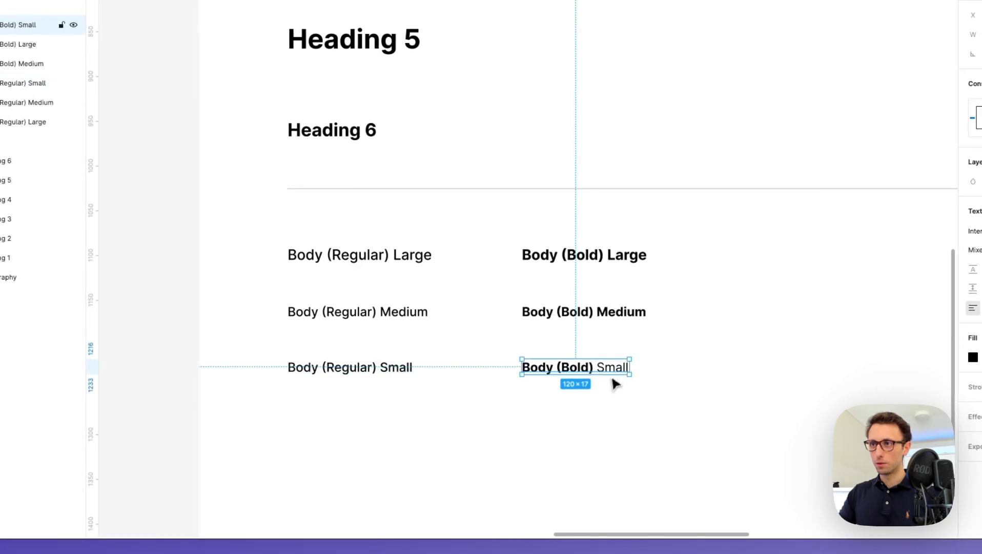
double_click(596, 375)
double_click(609, 367)
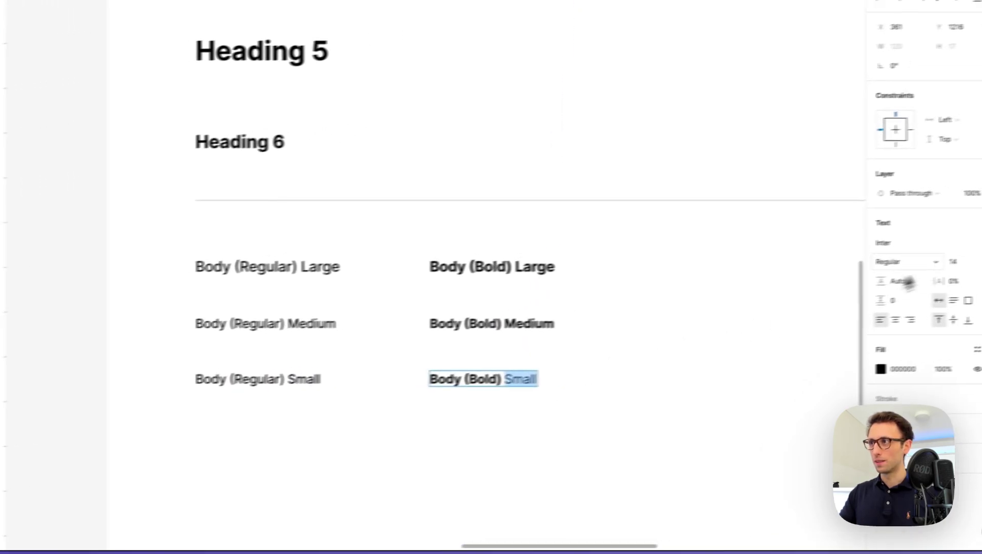
click(976, 250)
click(880, 296)
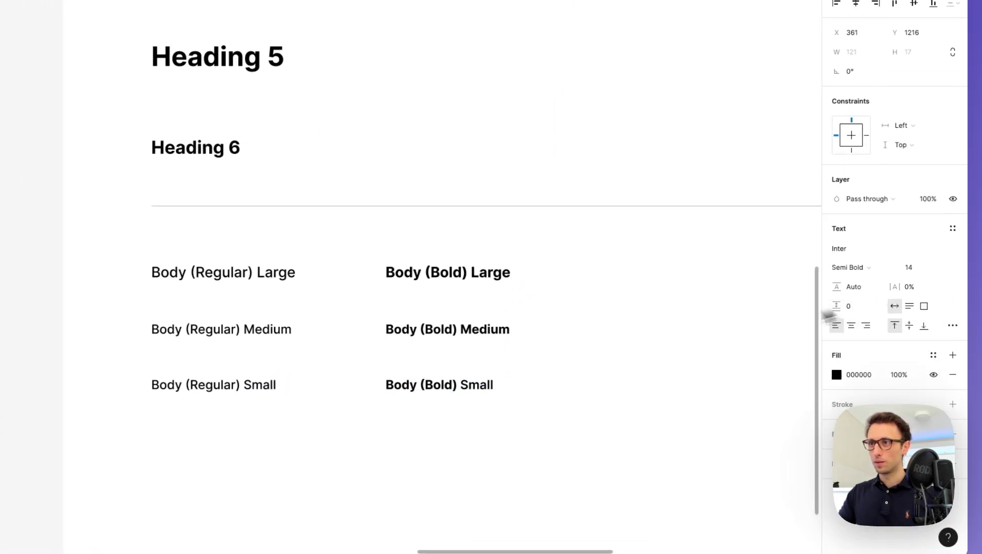
click(874, 271)
click(881, 282)
key(Escape)
Set the font size of both Small body texts to 12
drag(447, 432, 179, 383)
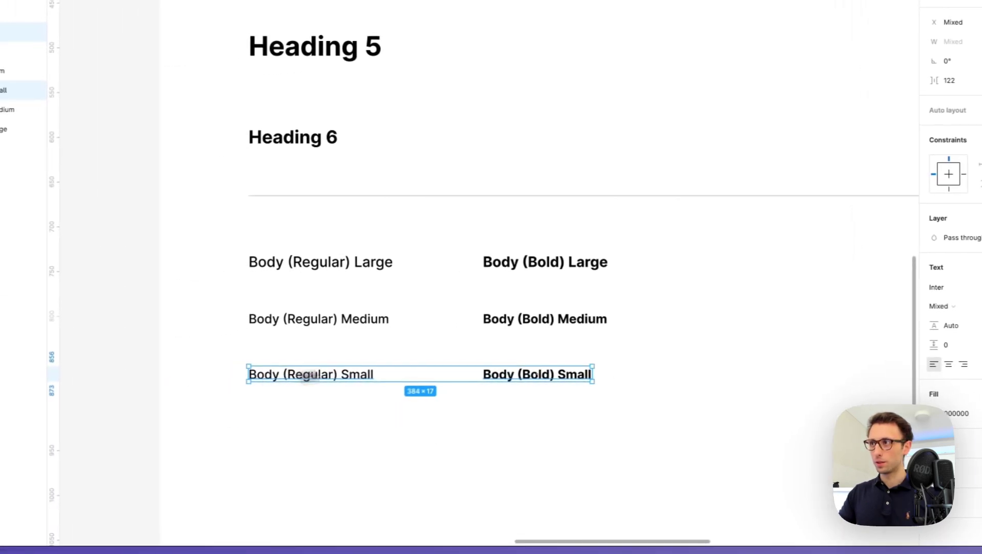
click(918, 316)
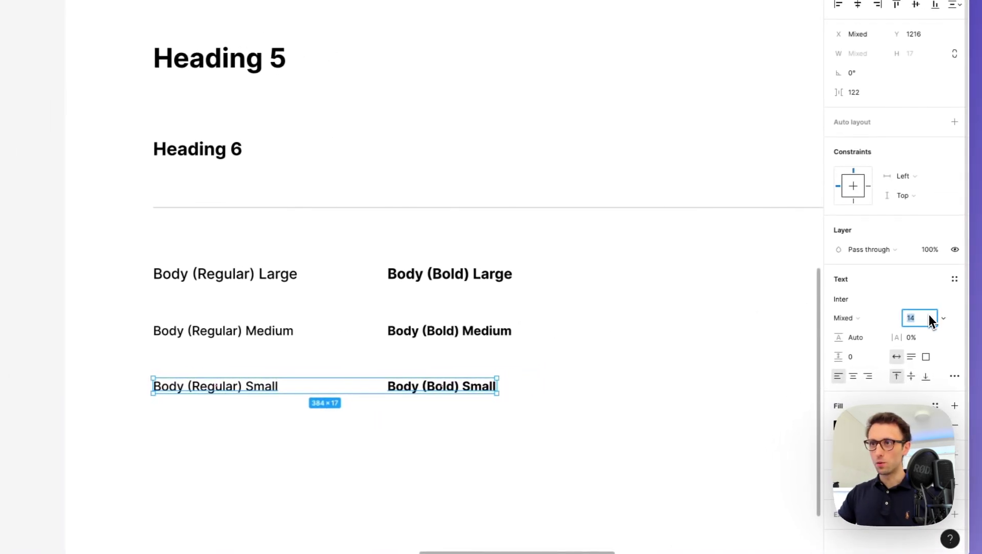
text(12)
key(Return)
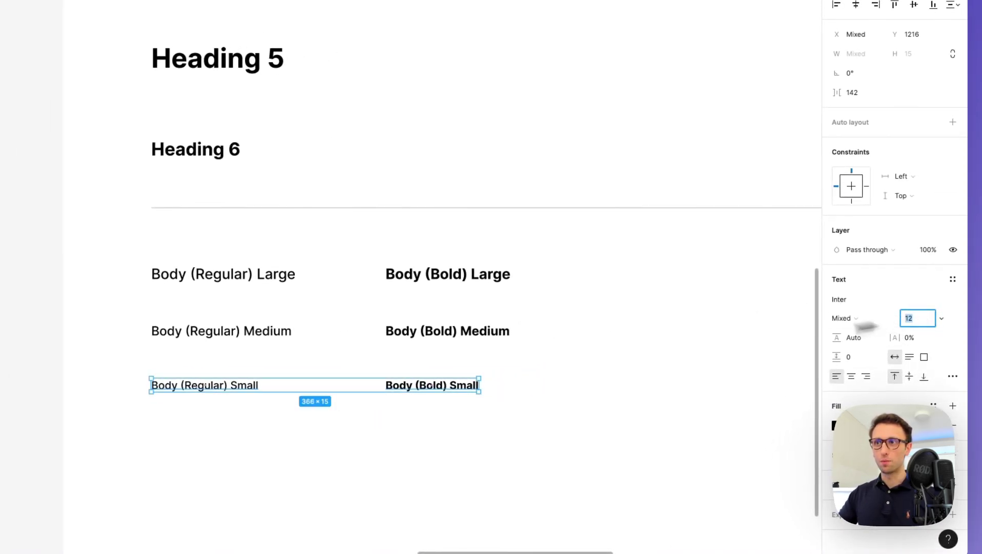
click(667, 376)
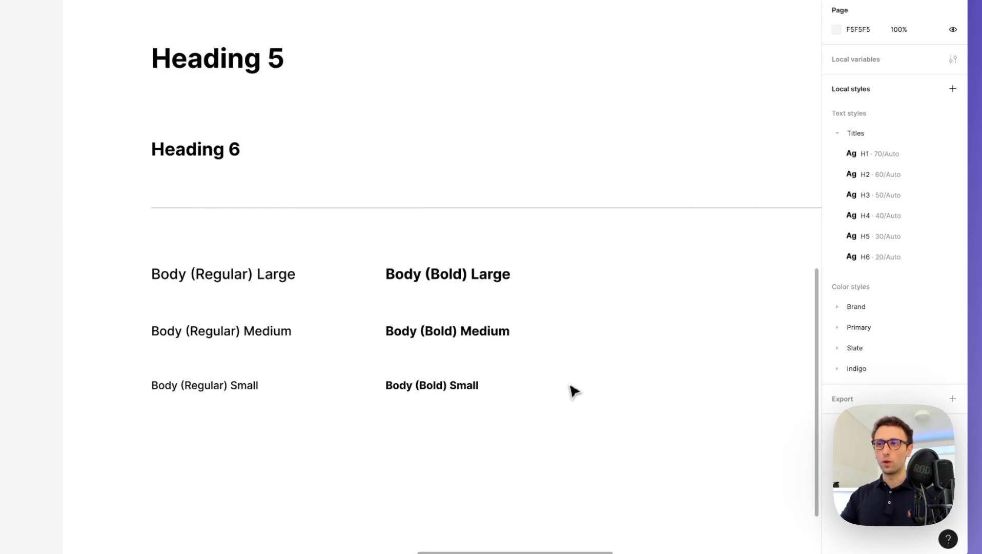
drag(521, 394, 82, 293)
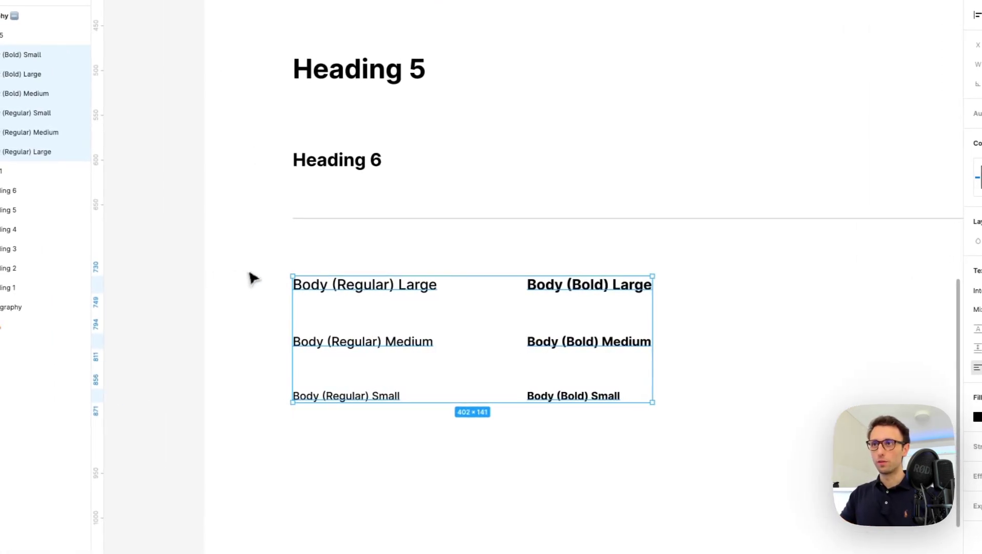
click(718, 313)
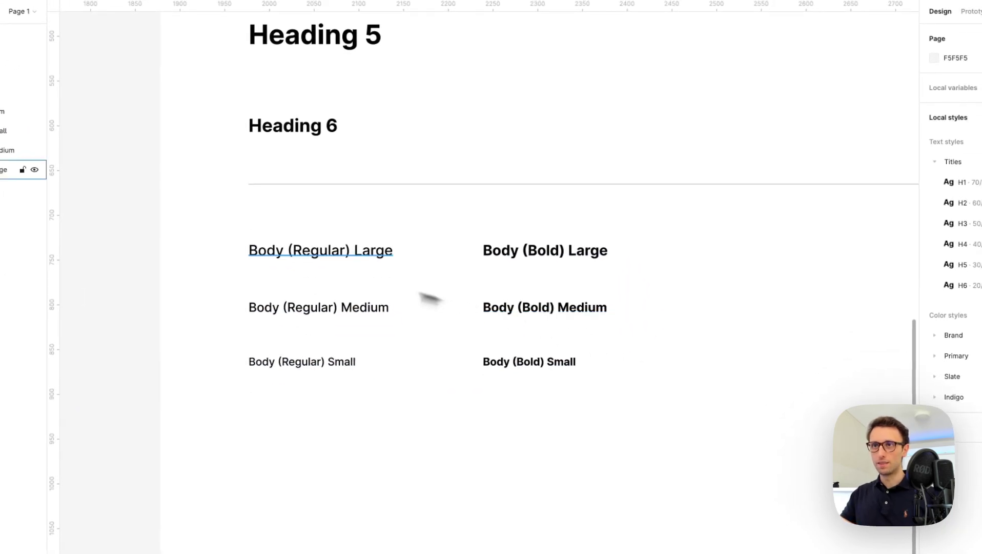
Create a text style named "Body / Large / Regular" from the Body (Regular) Large text and copy the style name
click(340, 286)
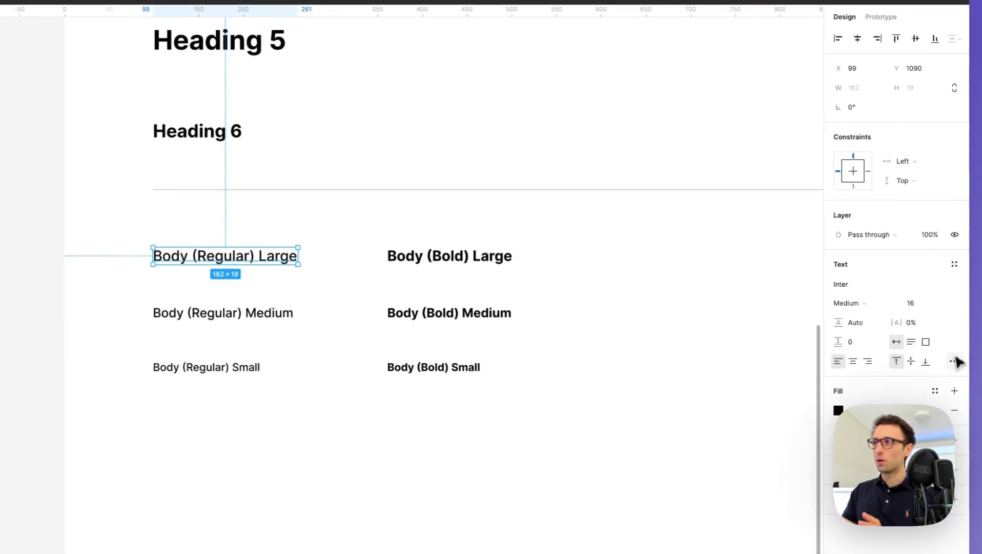
click(953, 264)
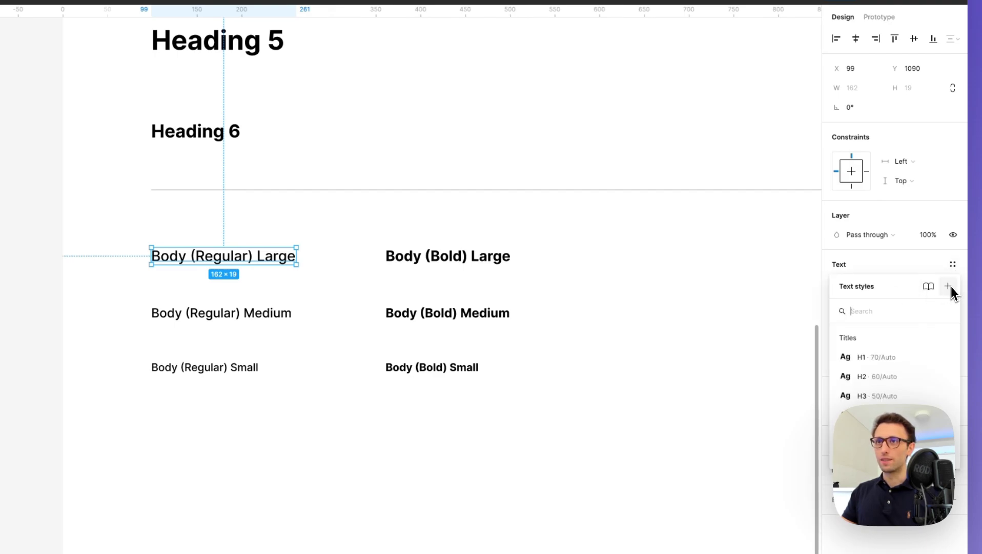
click(949, 287)
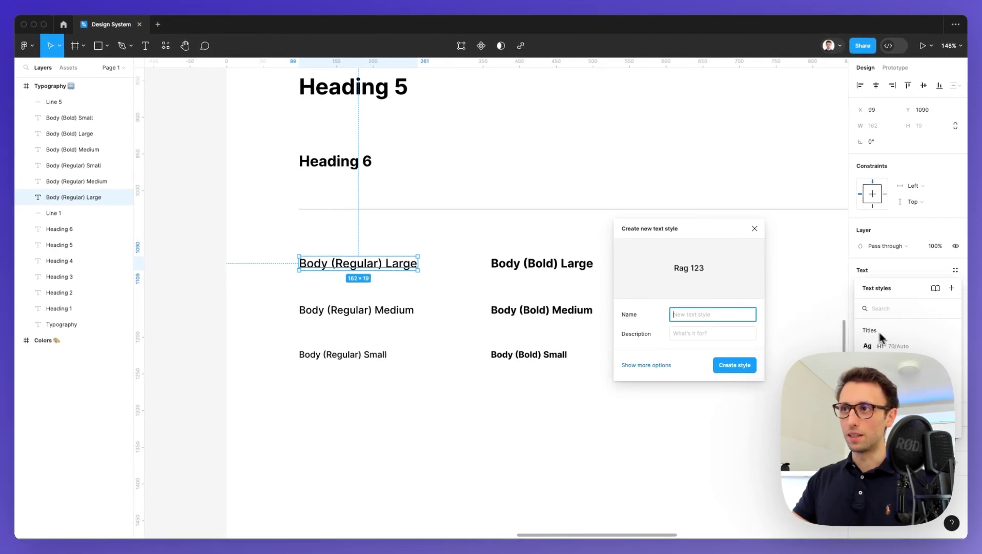
text(o)
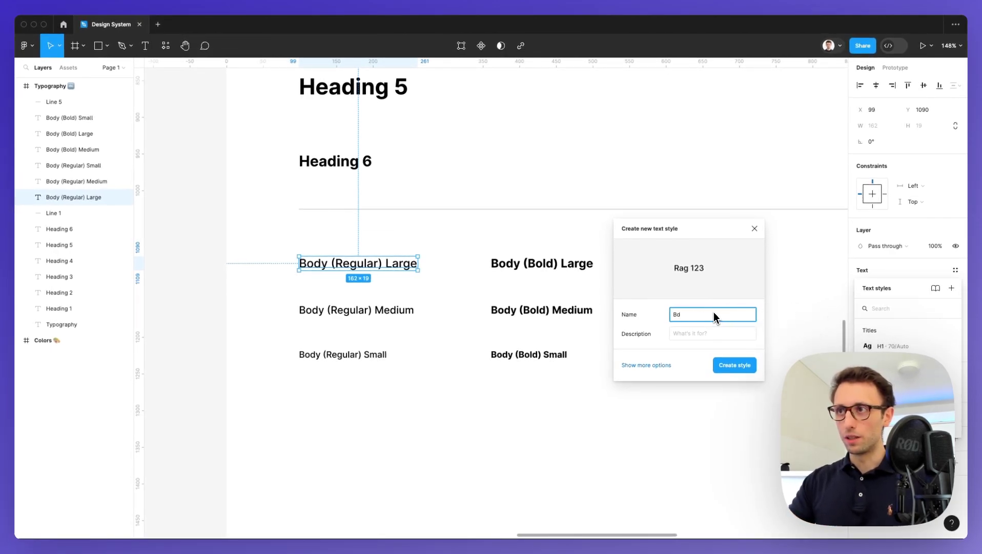
key(BackSpace)
key(BackSpace)
text(ody / Large / Regular)
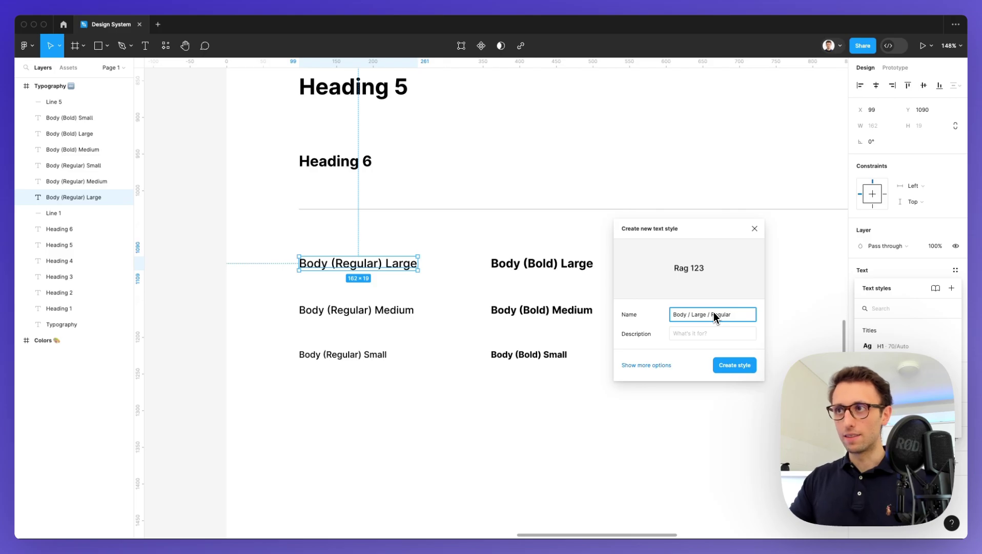
key(super+a)
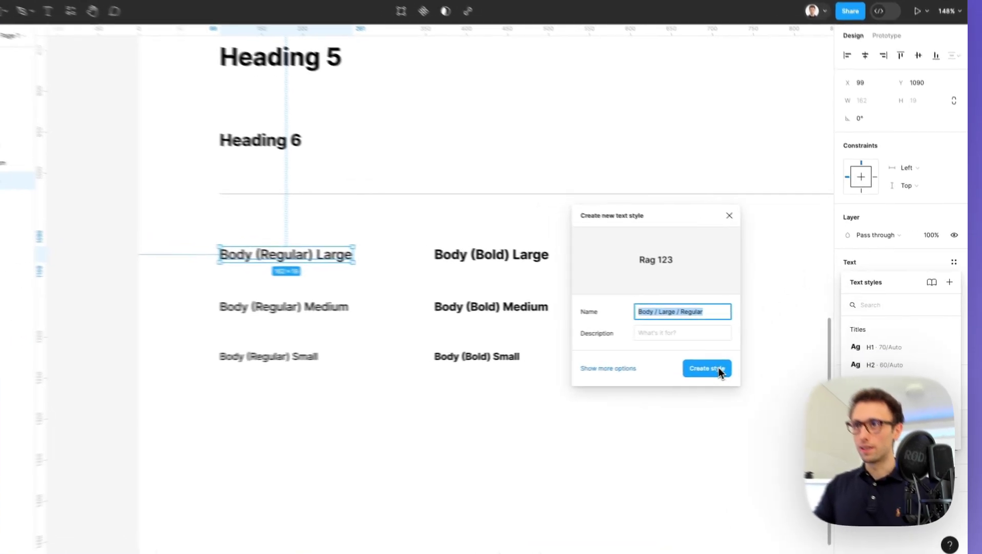
click(742, 364)
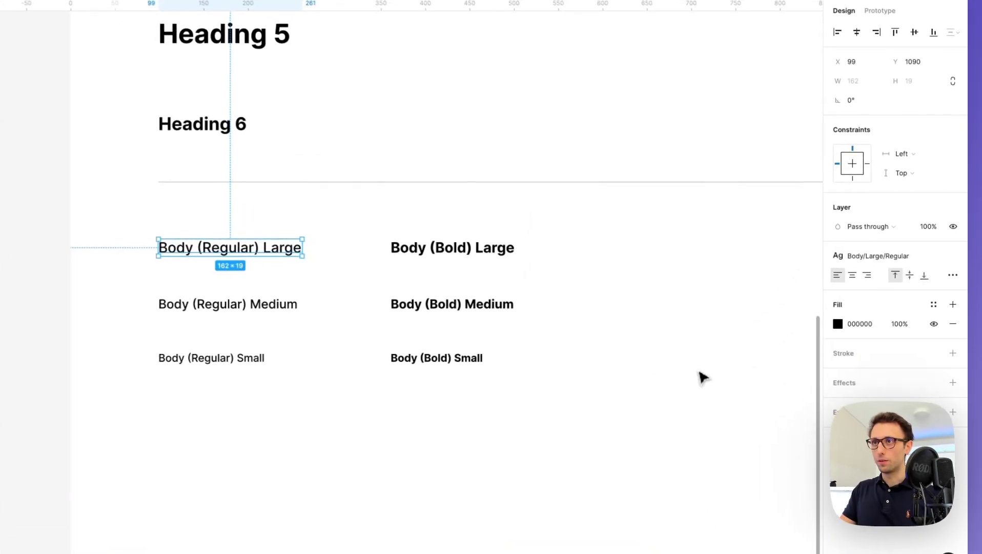
Create a text style named "Body / Large / Bold" from the Body (Bold) Large text, reusing the copied name
click(461, 252)
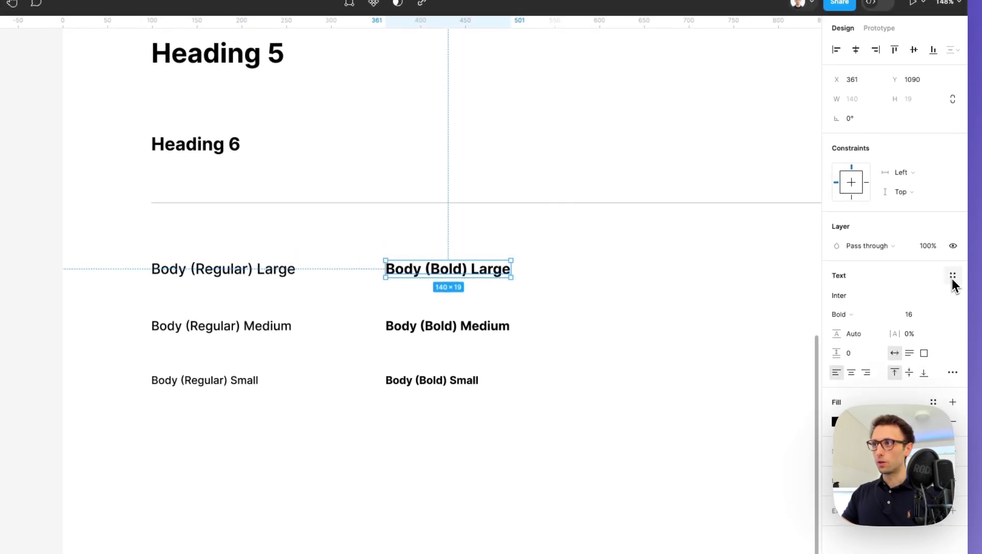
click(952, 276)
drag(902, 288, 645, 162)
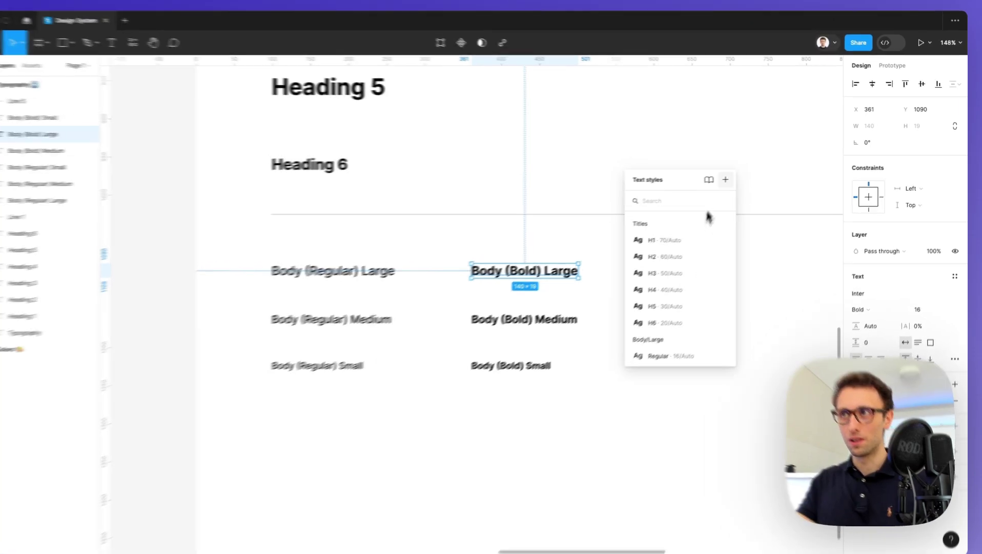
click(725, 179)
text(Body / Large / Regular)
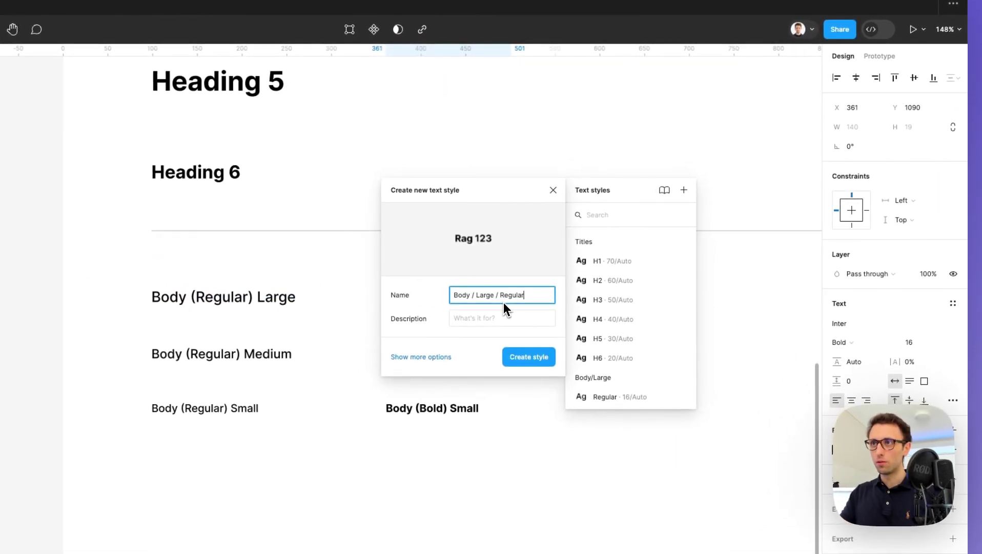
drag(499, 215, 517, 81)
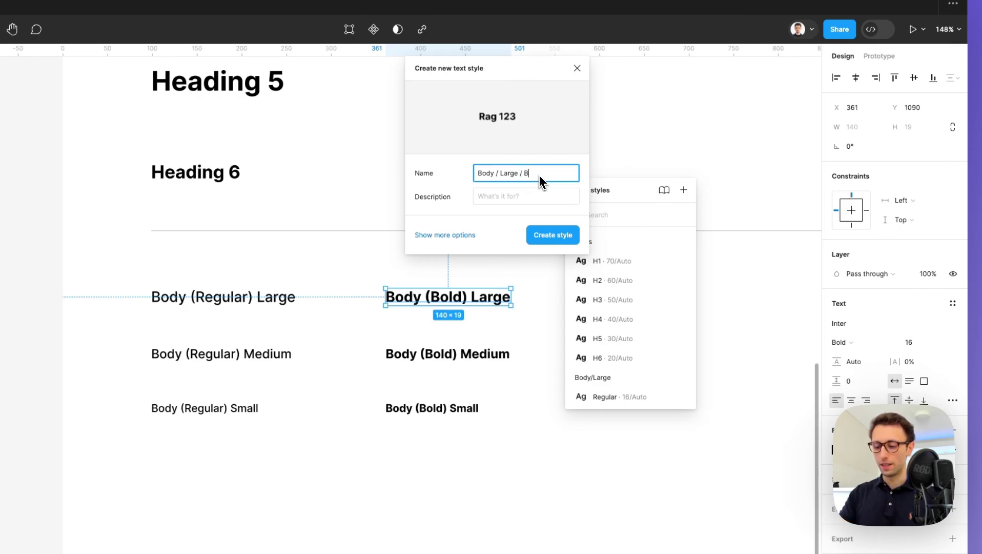
text(d)
click(561, 234)
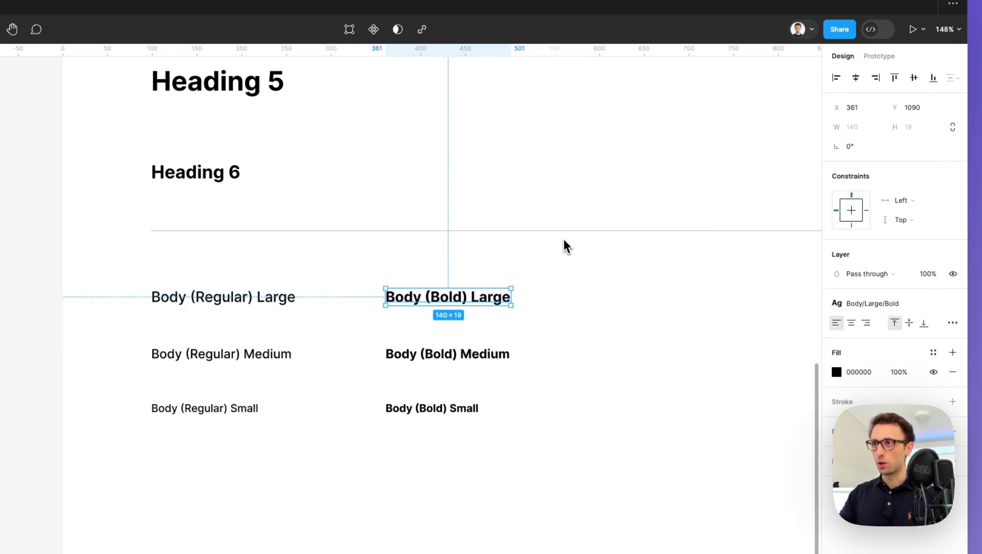
Examine the Body/Large group in the text styles list and the settings of its Regular style
click(862, 304)
drag(848, 323, 646, 180)
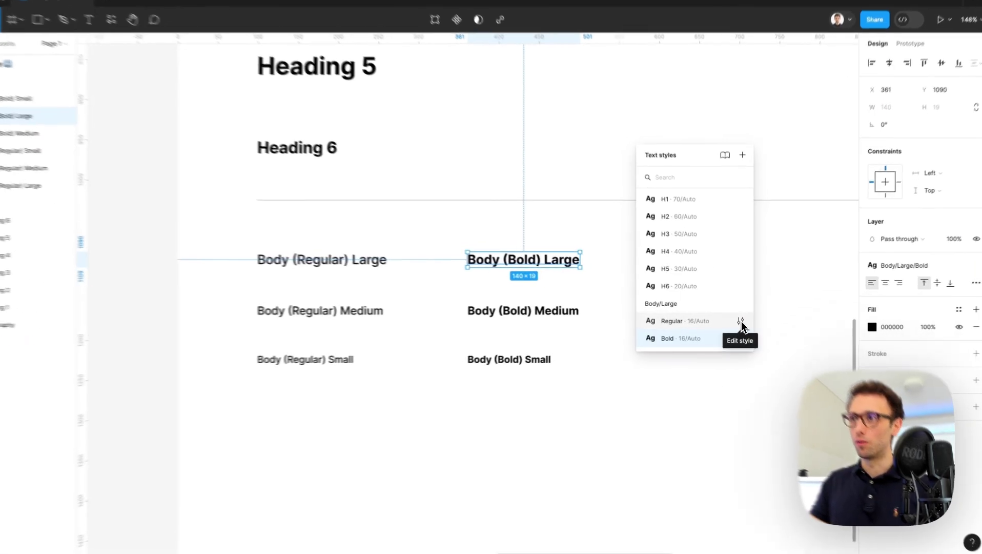
click(740, 320)
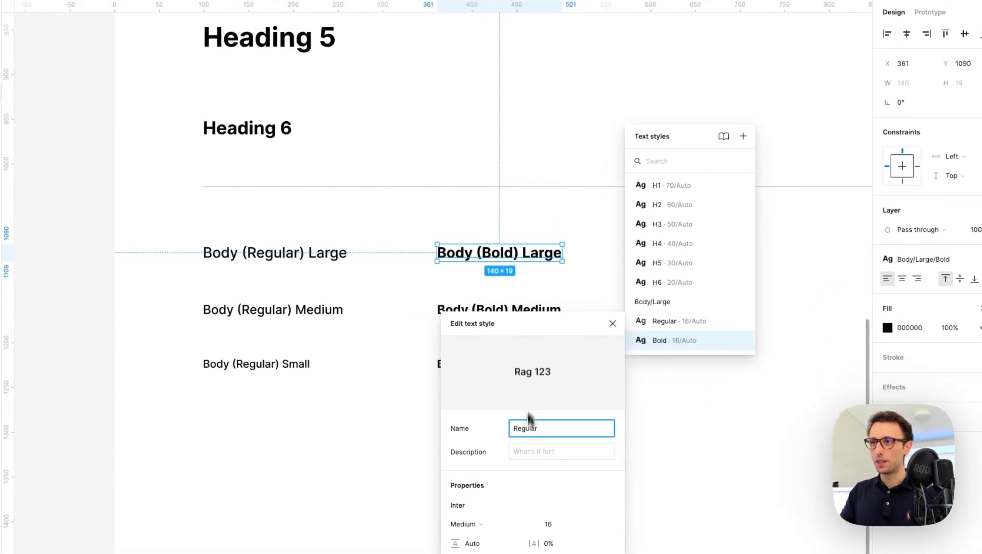
click(614, 322)
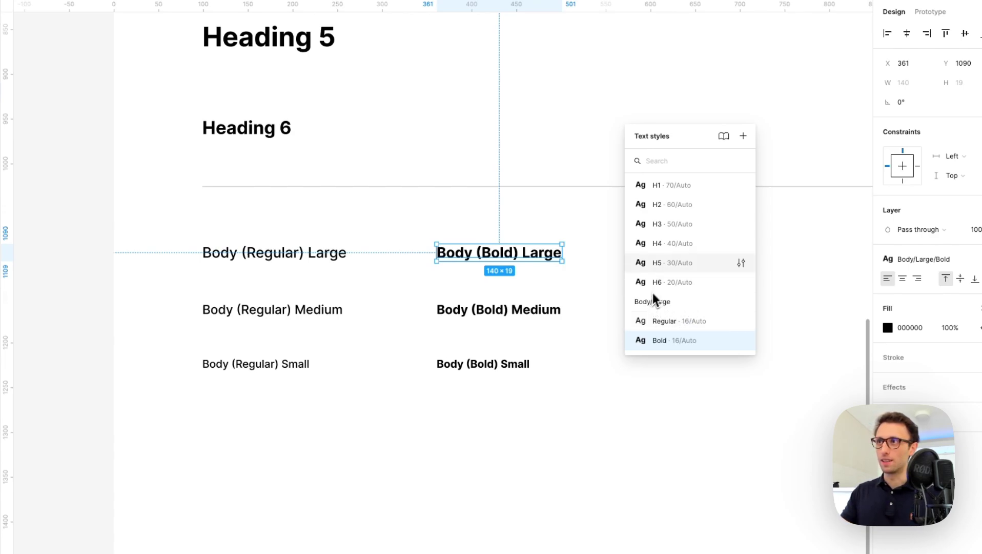
drag(670, 139, 784, 140)
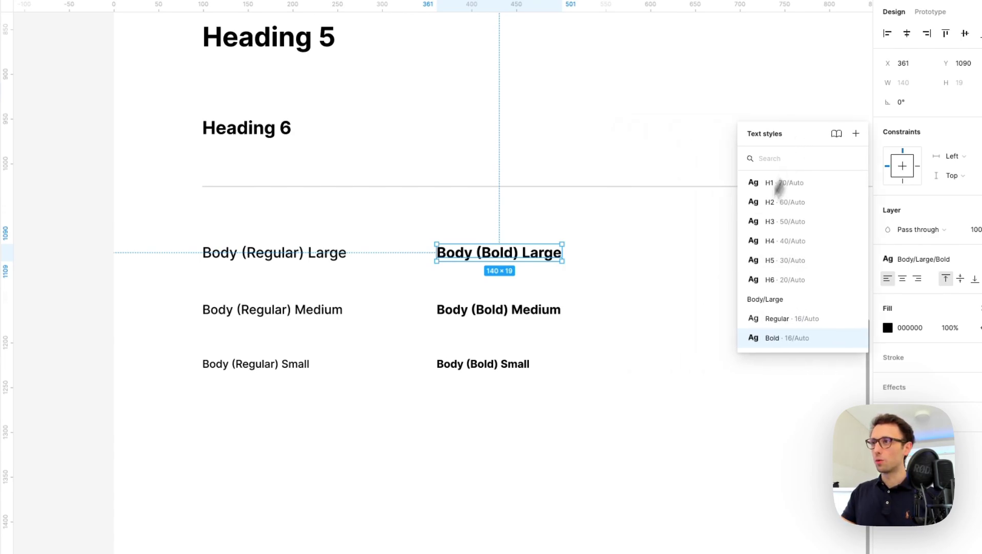
click(707, 368)
Create a text style named "Body / Medium / Regular" from the Body (Regular) Medium text and copy the style name
drag(541, 323, 188, 343)
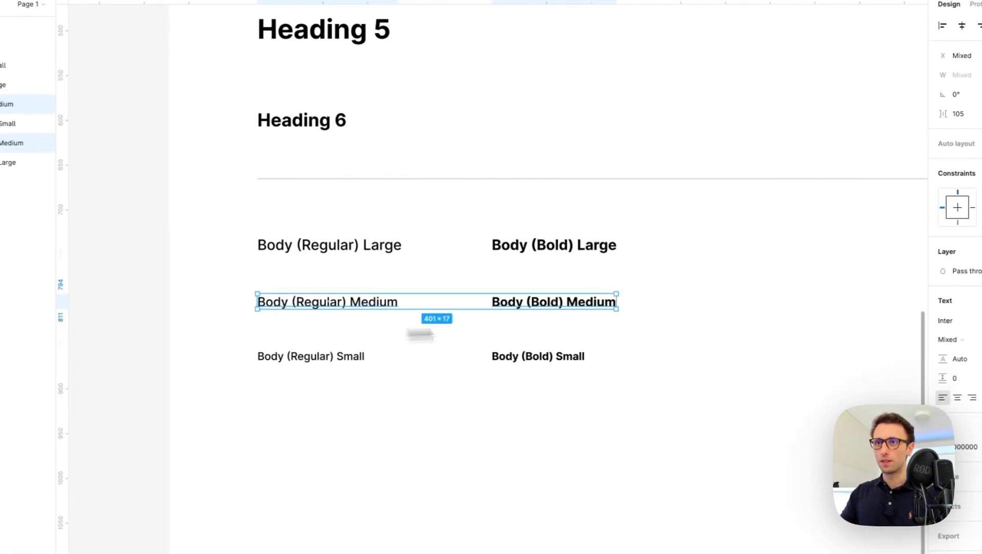
click(257, 297)
drag(287, 277, 402, 314)
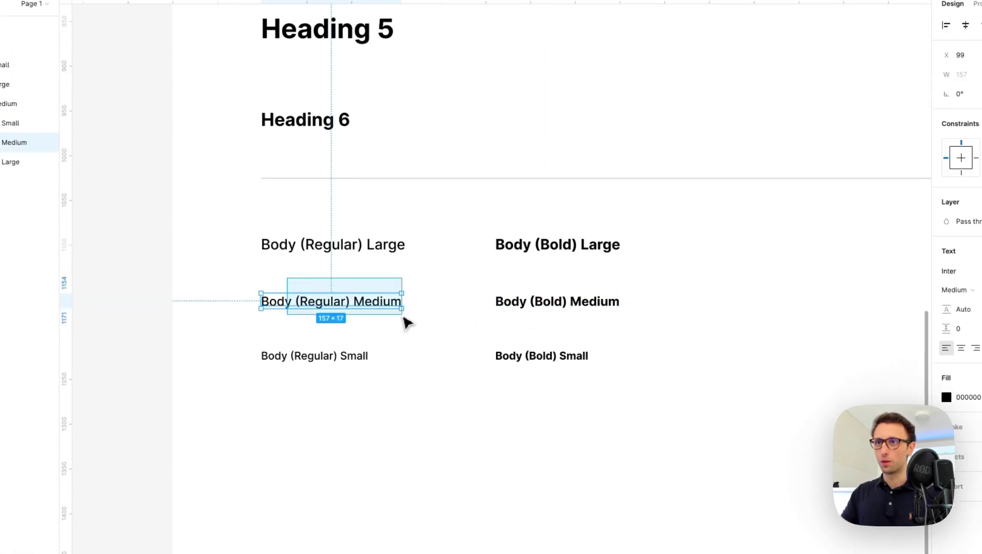
click(949, 276)
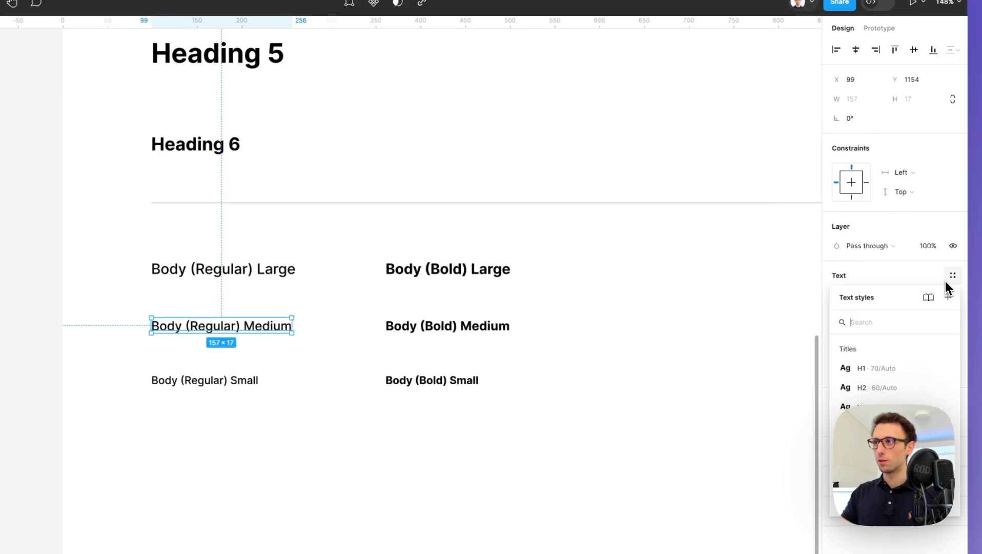
drag(890, 301, 724, 169)
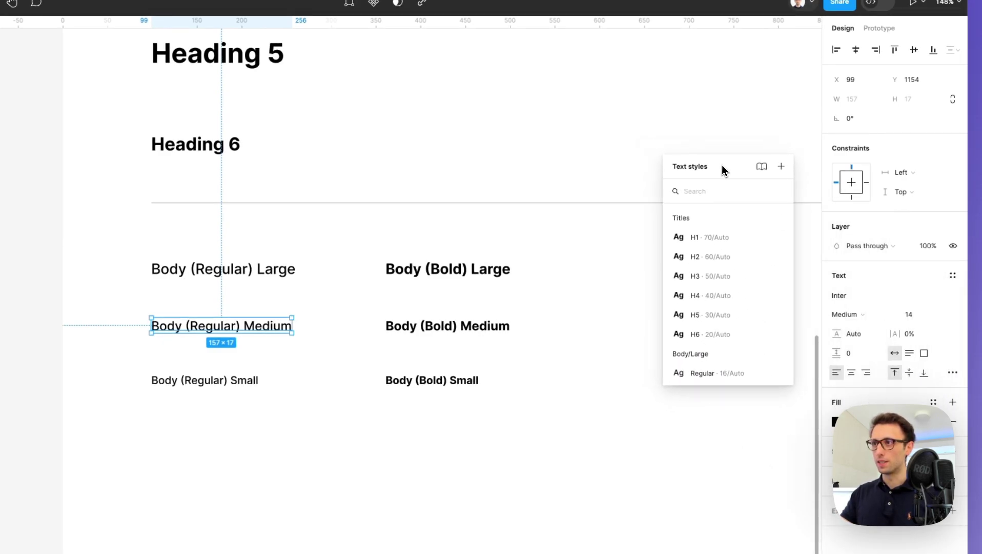
click(782, 168)
text(Body / Large / Regular)
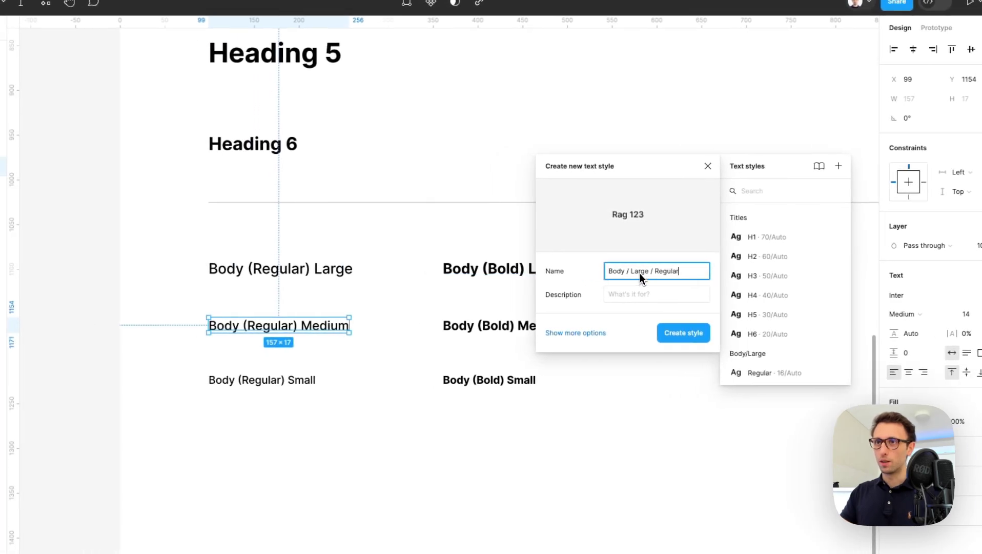
double_click(641, 271)
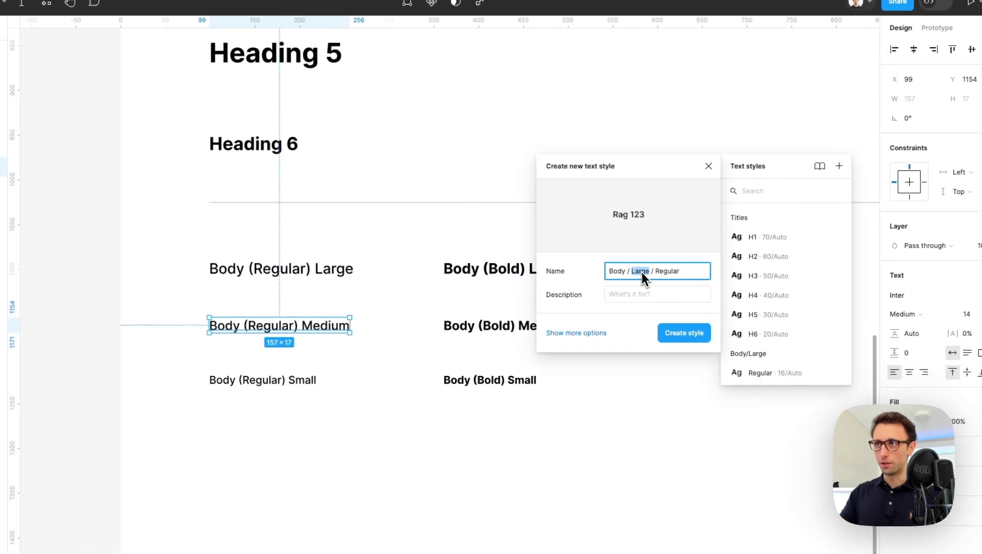
text(Regular)
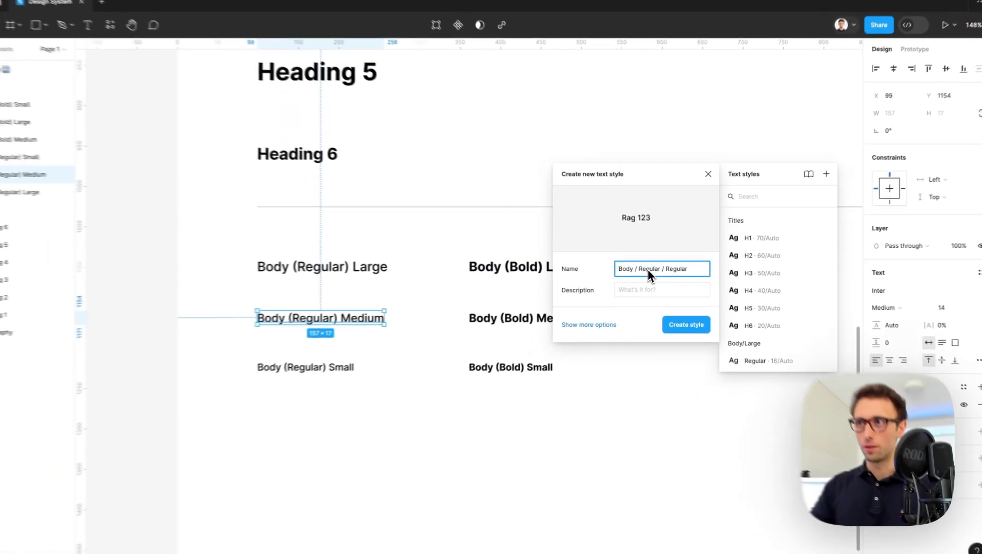
double_click(647, 269)
text(Medium)
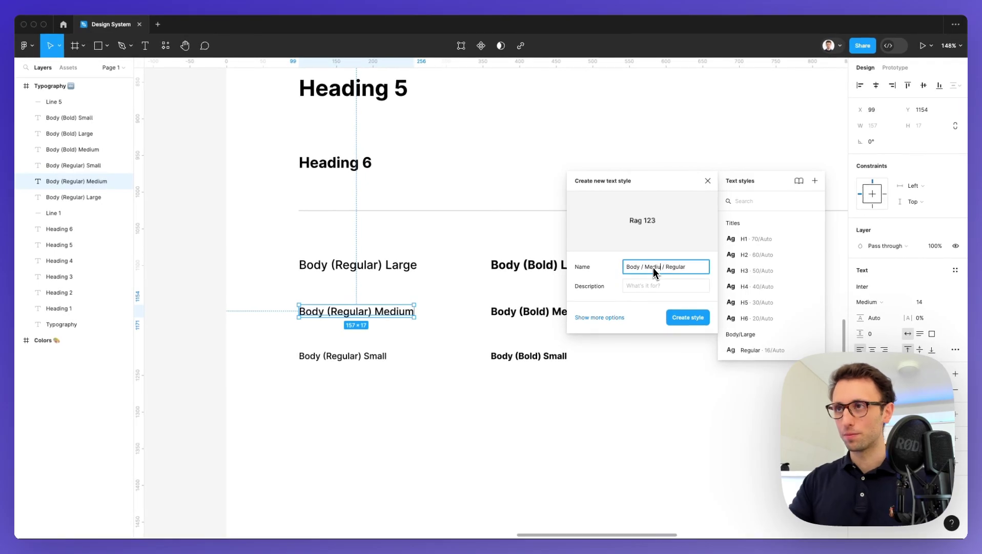
key(super+a)
key(super+c)
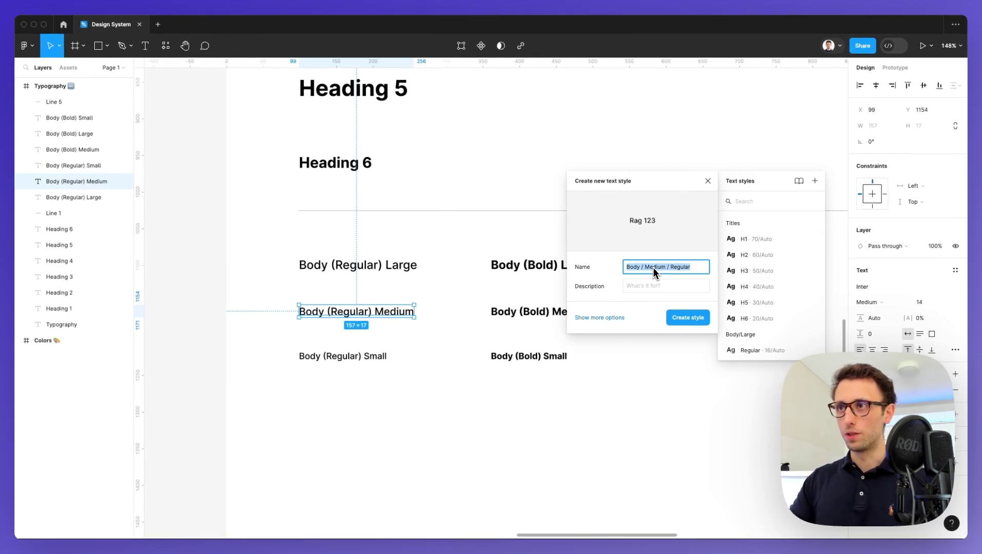
click(688, 318)
Create a text style named "Body / Medium / Bold" from the Body (Bold) Medium text, reusing the copied name
click(528, 311)
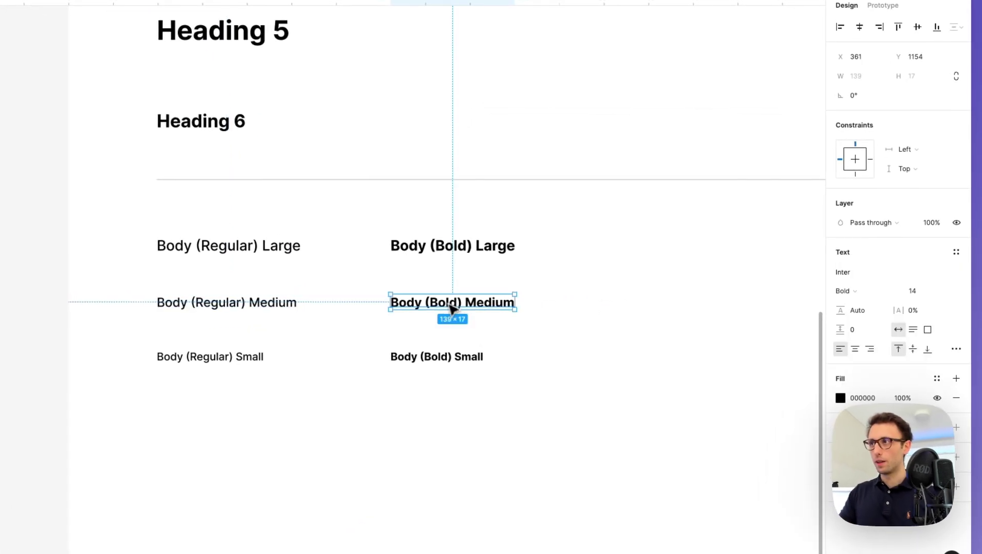
click(954, 267)
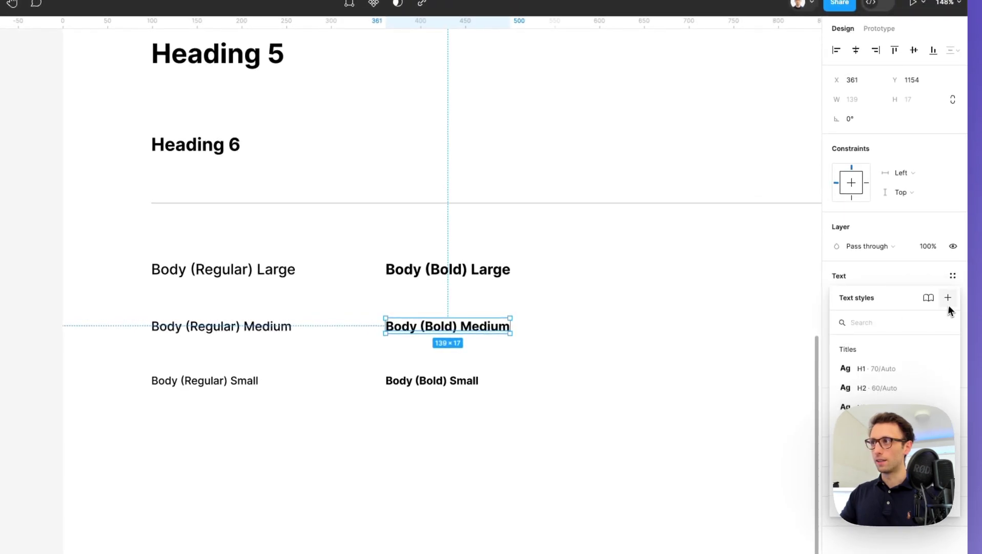
click(949, 288)
click(638, 268)
key(super+v)
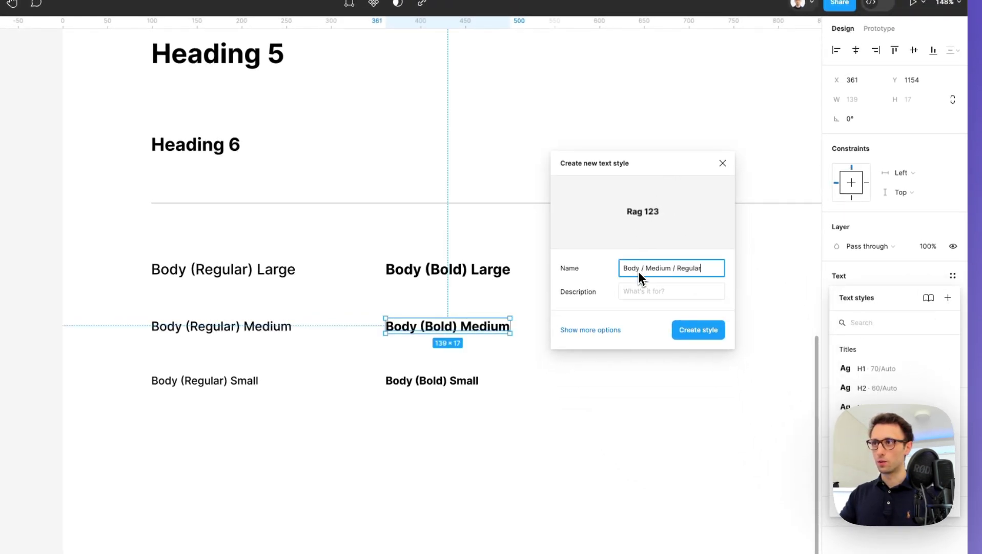
text(Bo)
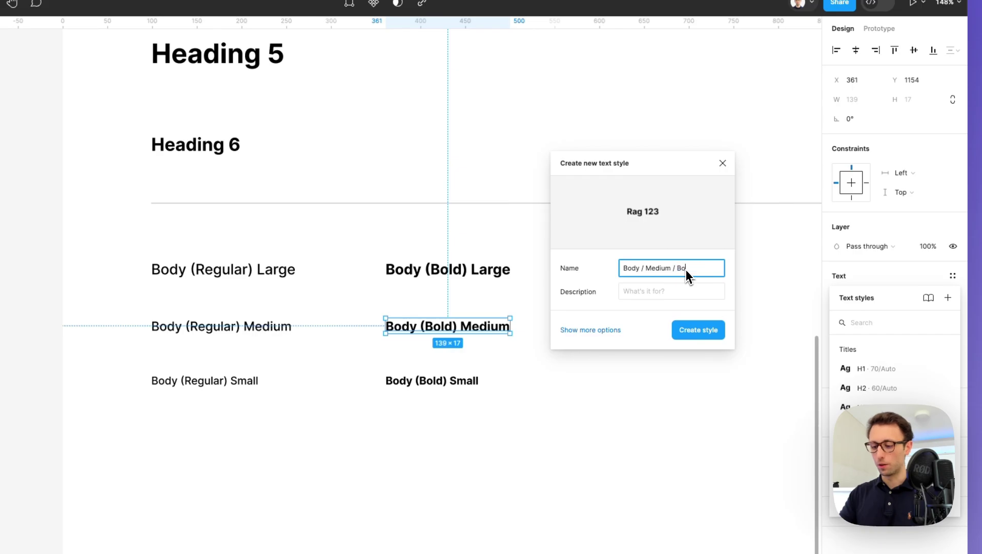
text(ld)
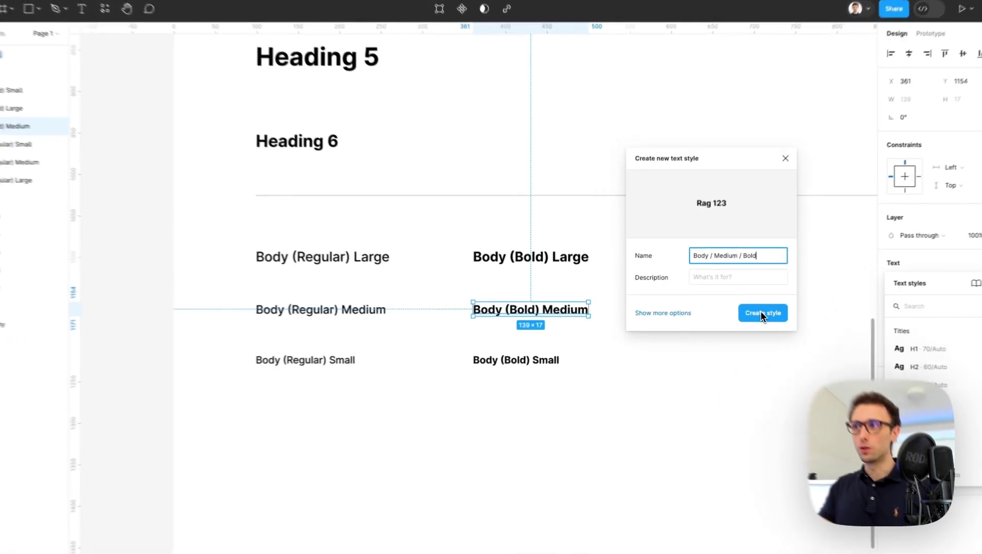
click(747, 314)
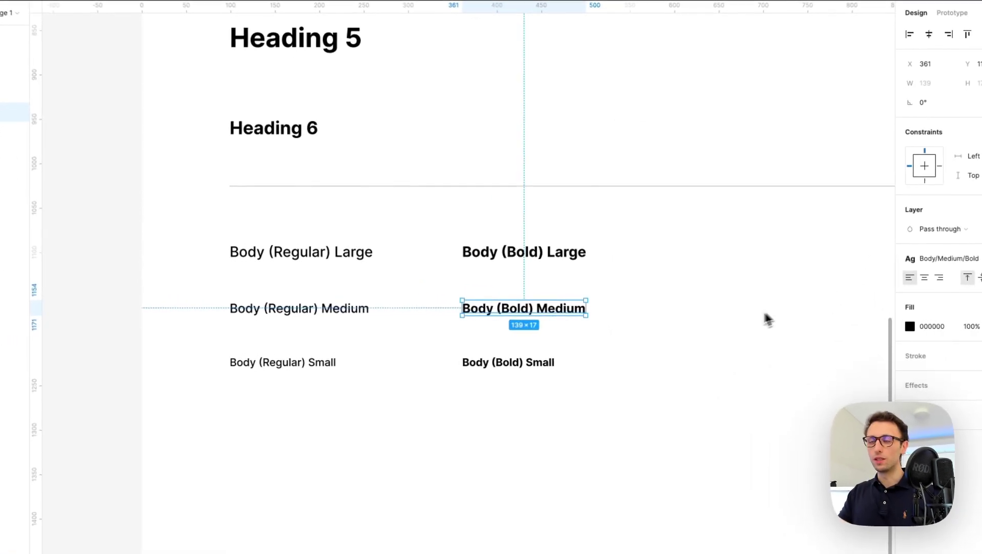
Duplicate the Body (Regular) Large text just above the original, below the divider line, and change the copy's text to "REGULAR"
drag(272, 249, 275, 223)
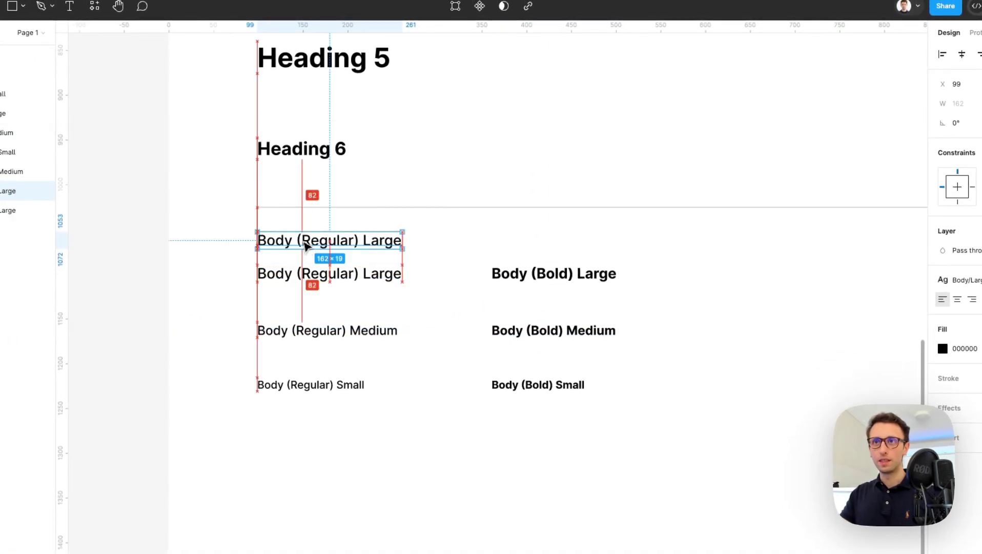
double_click(305, 241)
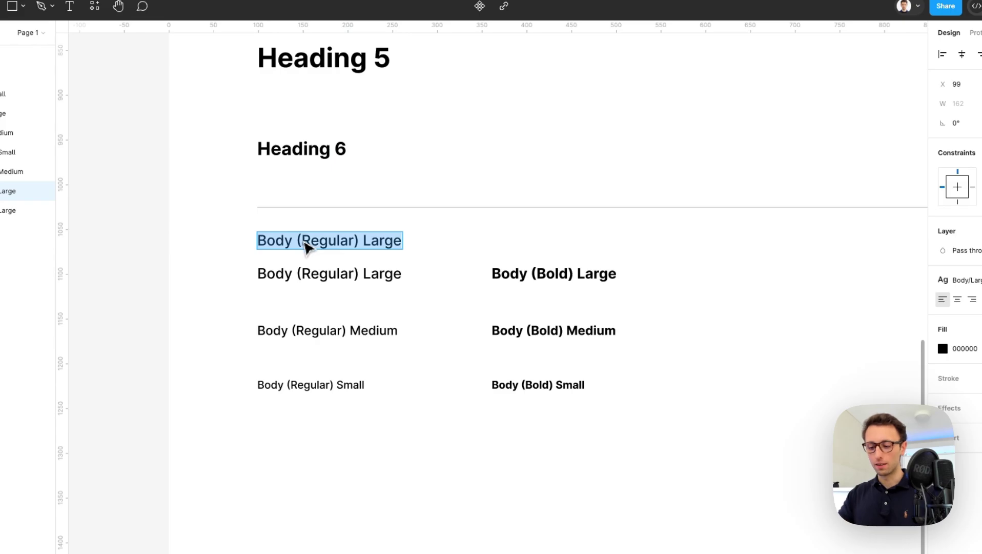
text(REGULAR)
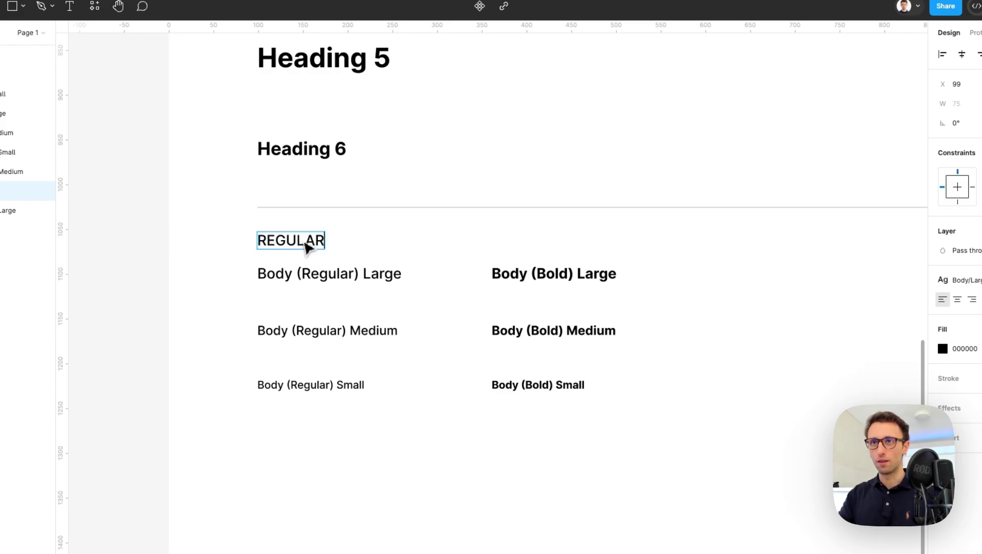
key(Escape)
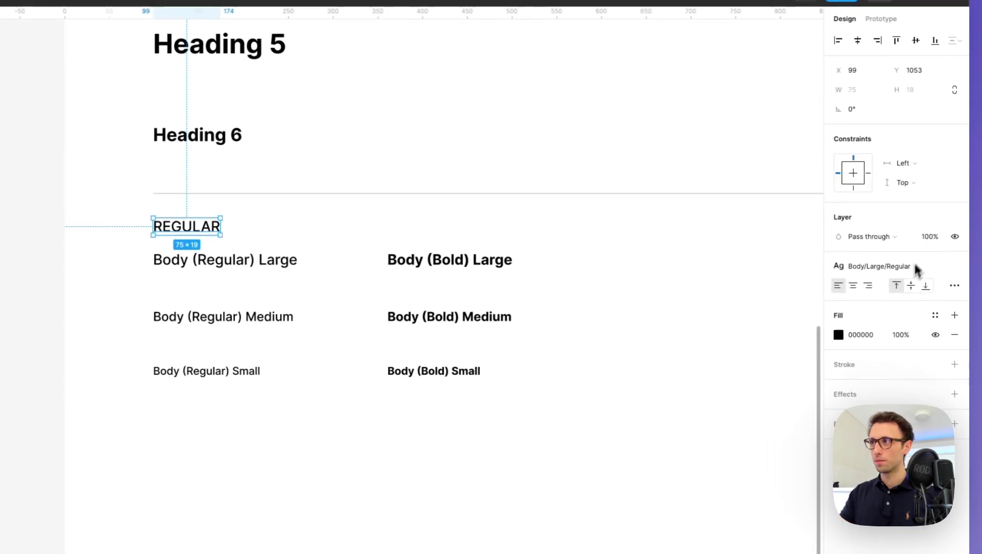
Detach the text style from the REGULAR label and set it to size 12, Semi Bold, with 18% letter spacing
click(953, 266)
click(916, 306)
key(Down)
key(Down)
key(Down)
key(Down)
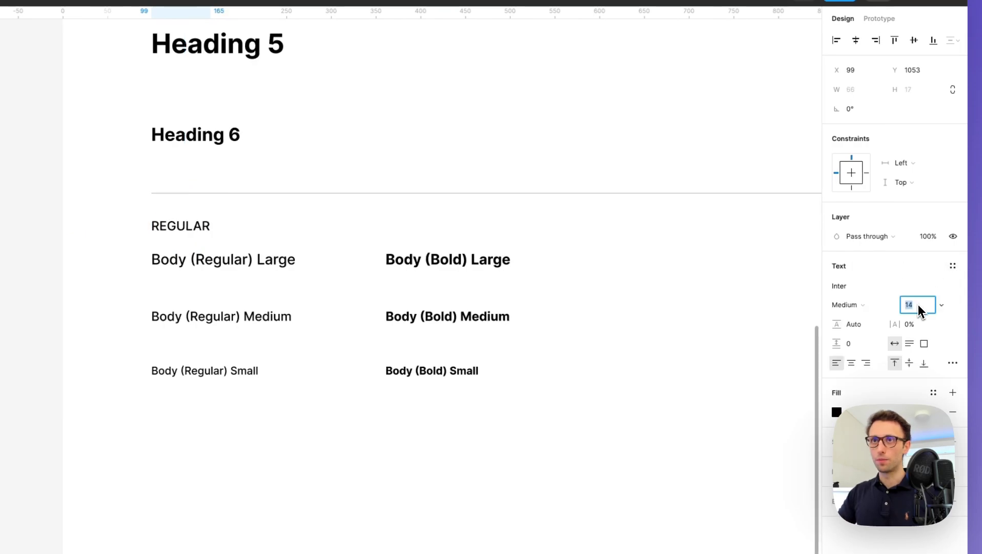
click(860, 306)
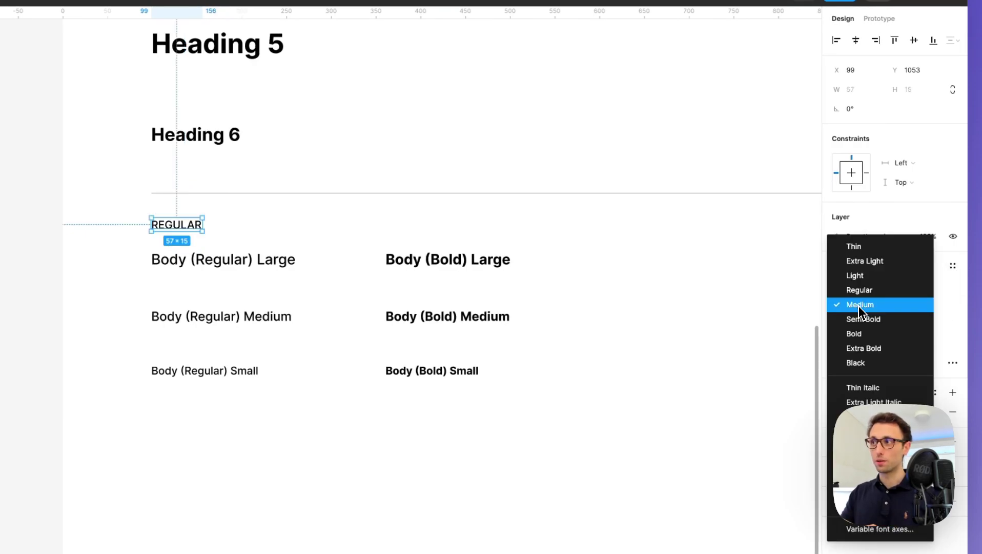
click(867, 320)
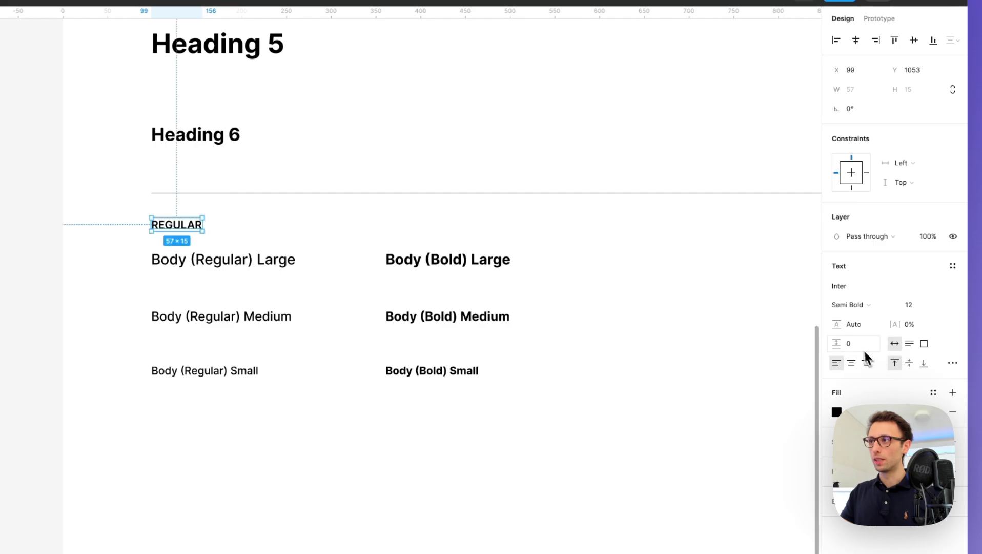
drag(890, 324, 900, 324)
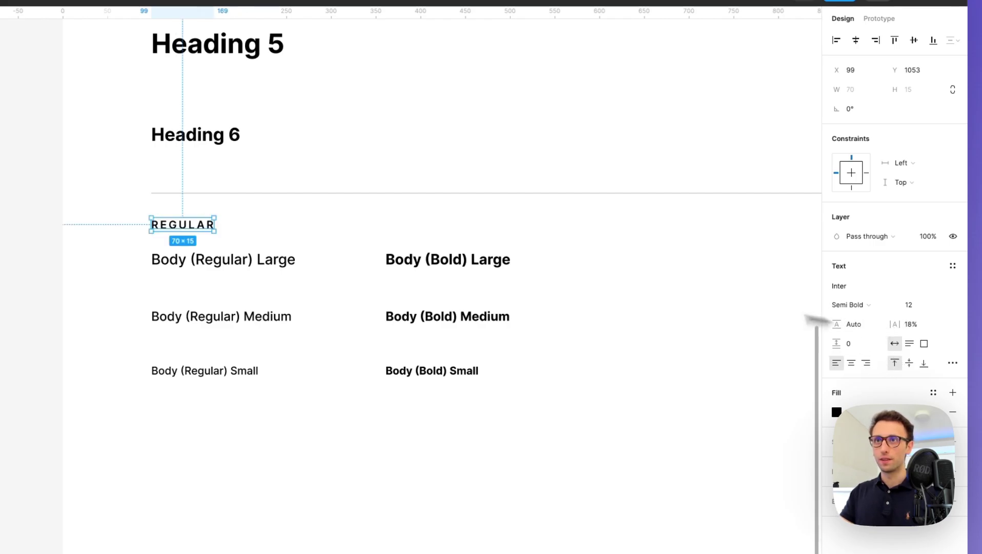
click(282, 215)
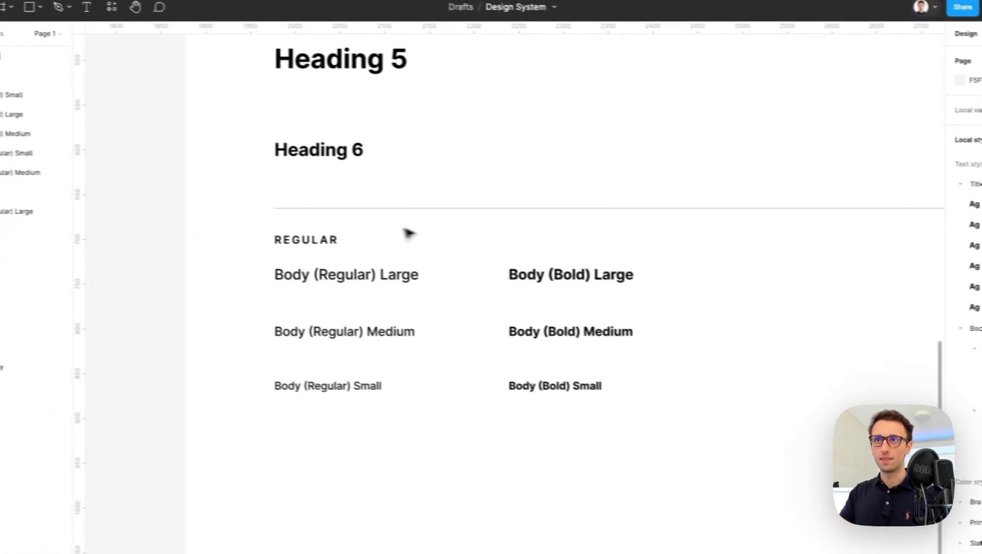
Duplicate the REGULAR label above the bold column, aligned with its texts, and change the copy's text to "BOLD"
click(306, 242)
drag(306, 242, 541, 246)
double_click(568, 248)
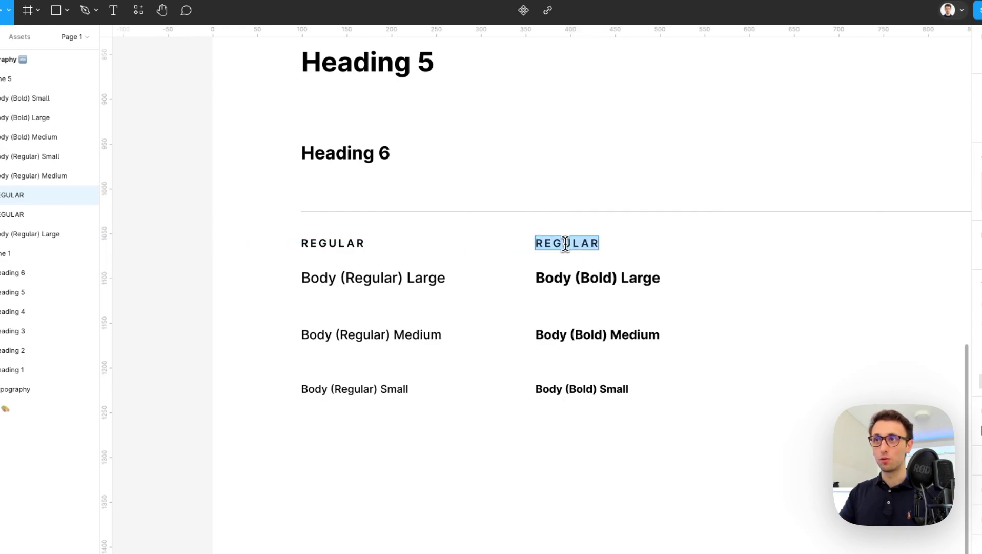
text(BOLD)
Set the opacity of the REGULAR and BOLD column labels to 50%
drag(618, 231, 237, 258)
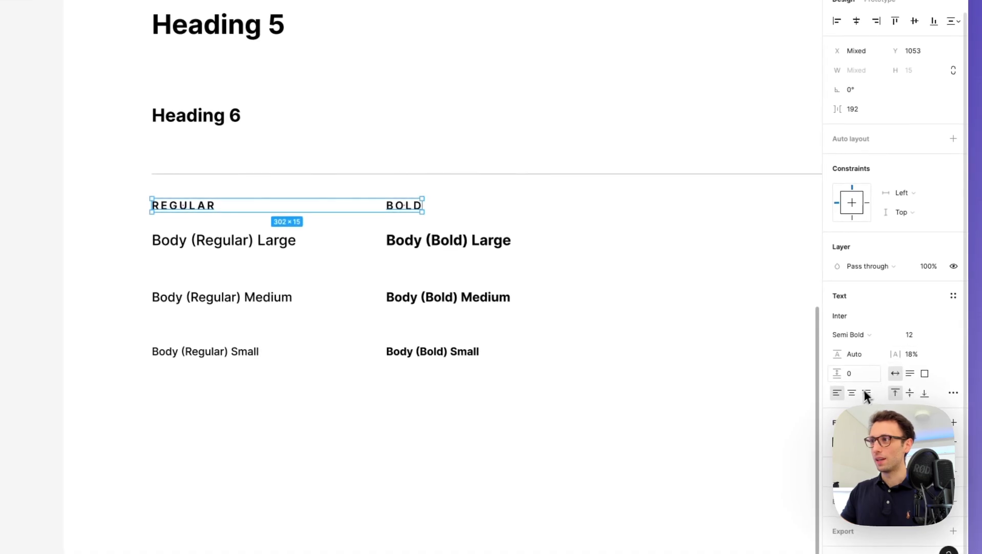
key(5)
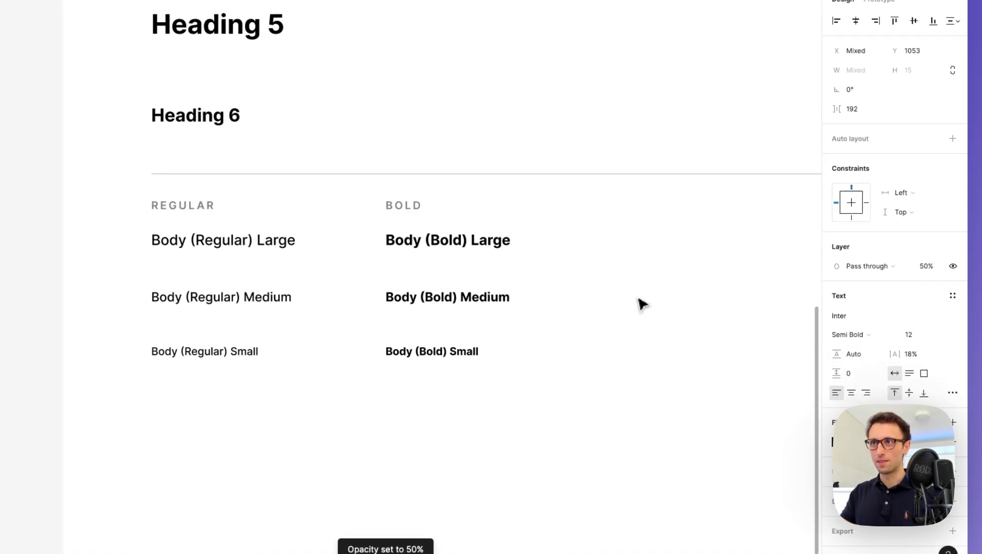
click(634, 263)
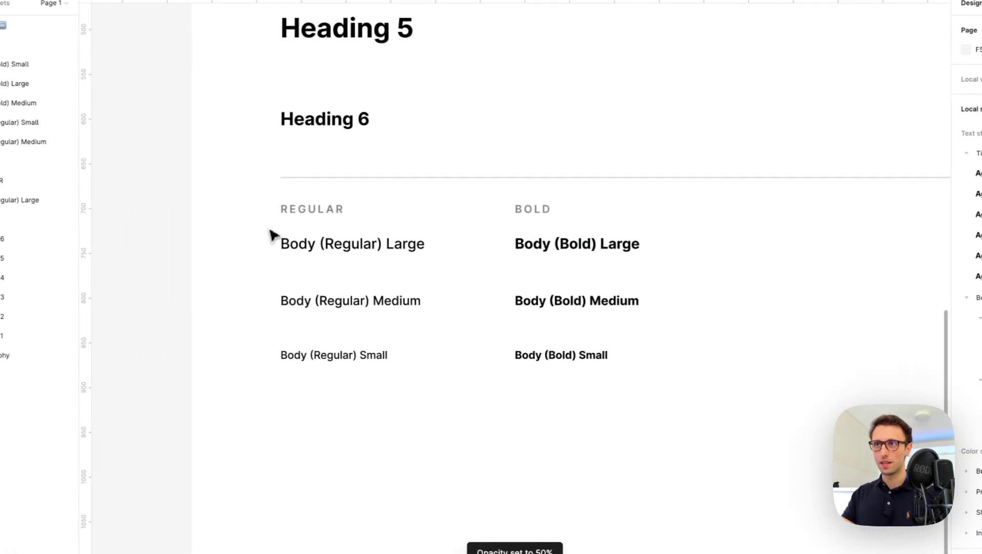
Tighten the body text rows by moving both Large texts slightly down and both Small texts slightly up
drag(270, 231, 654, 270)
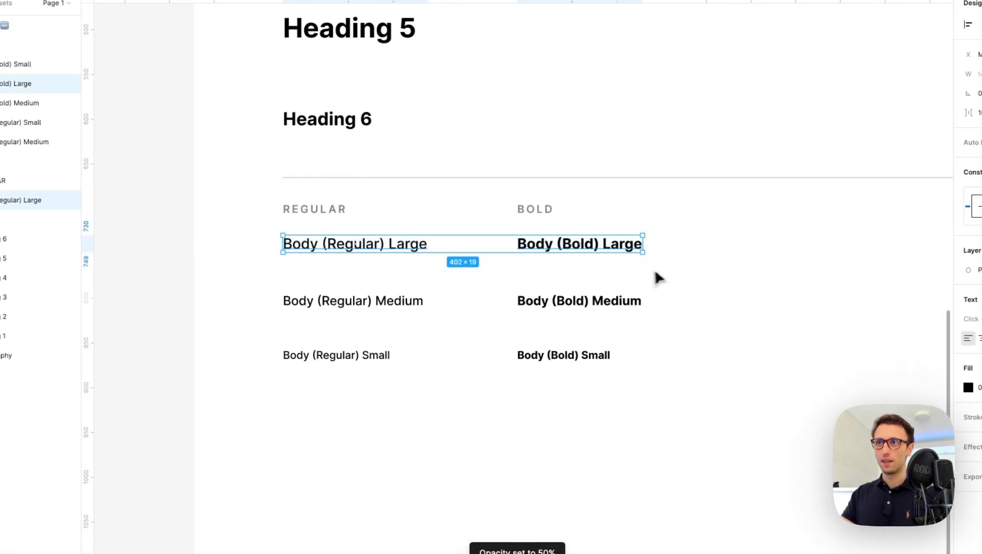
drag(596, 250, 596, 265)
drag(234, 312, 565, 345)
Remove "(Bold)" from the three bold column texts so they read "Body Large", "Body Medium" and "Body Small"
click(614, 261)
double_click(614, 262)
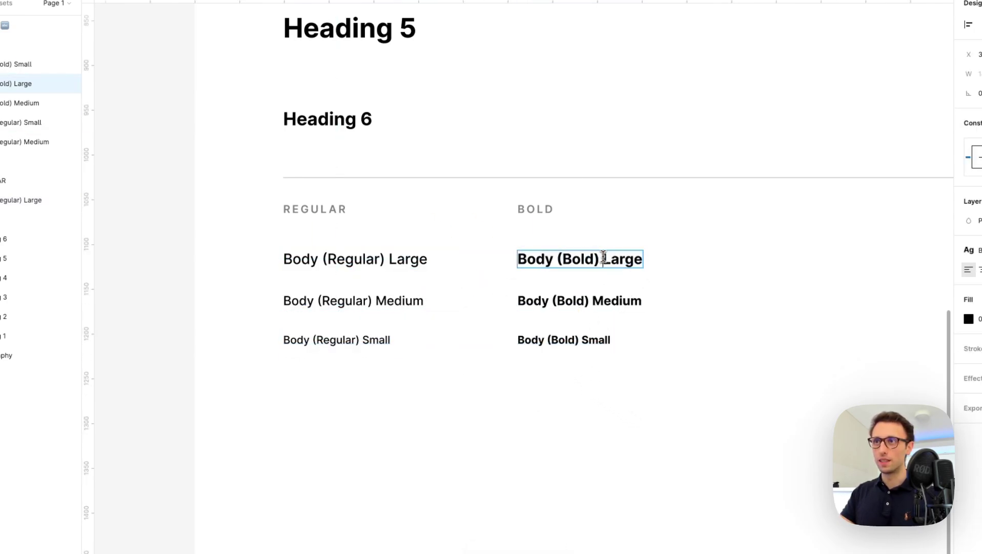
drag(603, 259, 566, 259)
key(BackSpace)
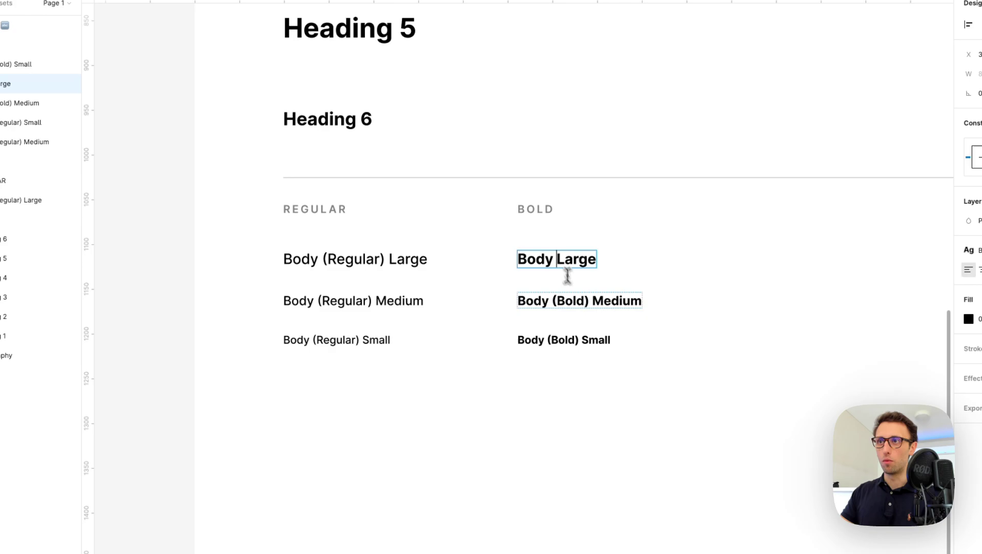
double_click(588, 302)
drag(588, 302, 552, 302)
key(BackSpace)
double_click(580, 340)
drag(579, 340, 546, 340)
key(BackSpace)
Remove "(Regular)" from the three regular column texts so they read "Body Large", "Body Medium" and "Body Small"
double_click(388, 258)
drag(388, 259, 313, 256)
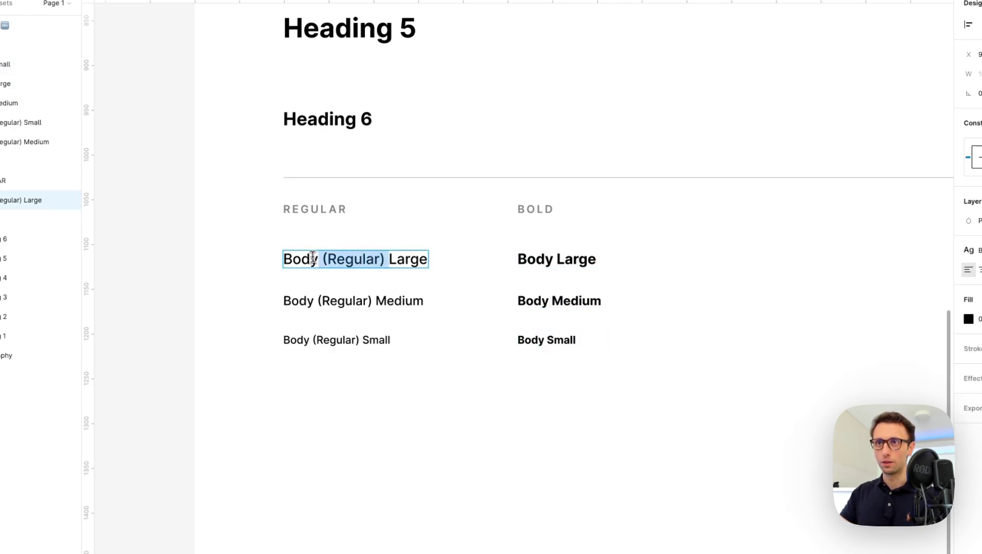
key(BackSpace)
double_click(376, 300)
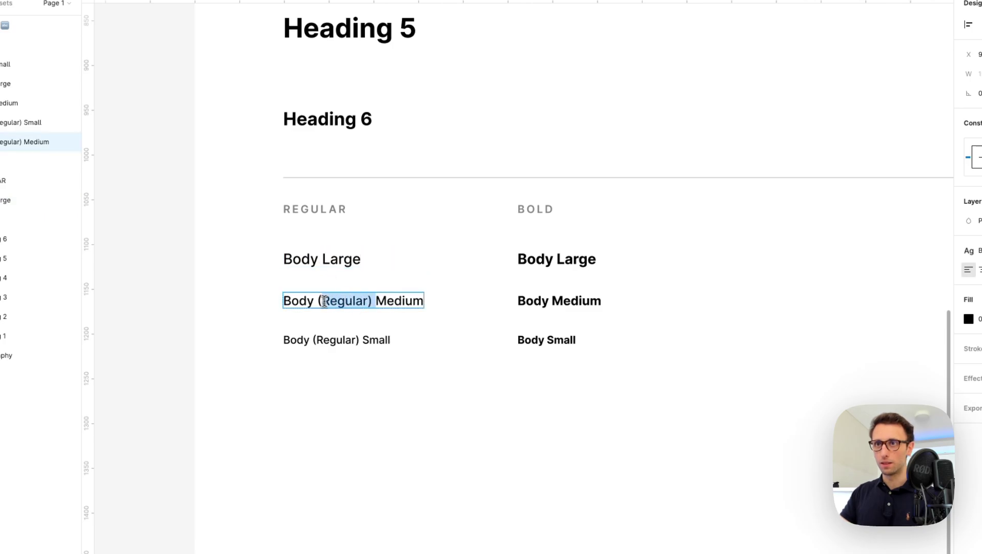
drag(324, 300, 318, 299)
key(BackSpace)
double_click(357, 339)
drag(358, 340, 324, 340)
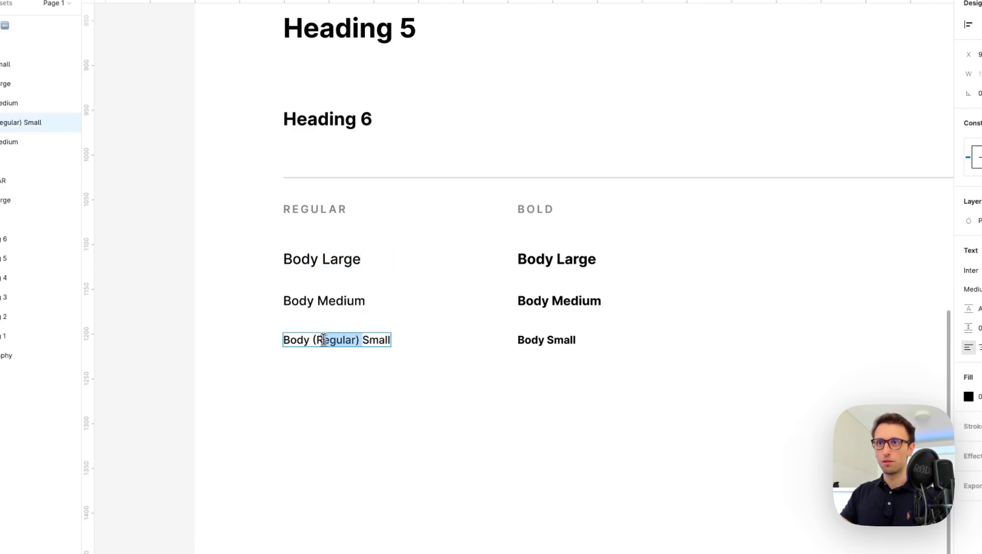
key(BackSpace)
click(472, 361)
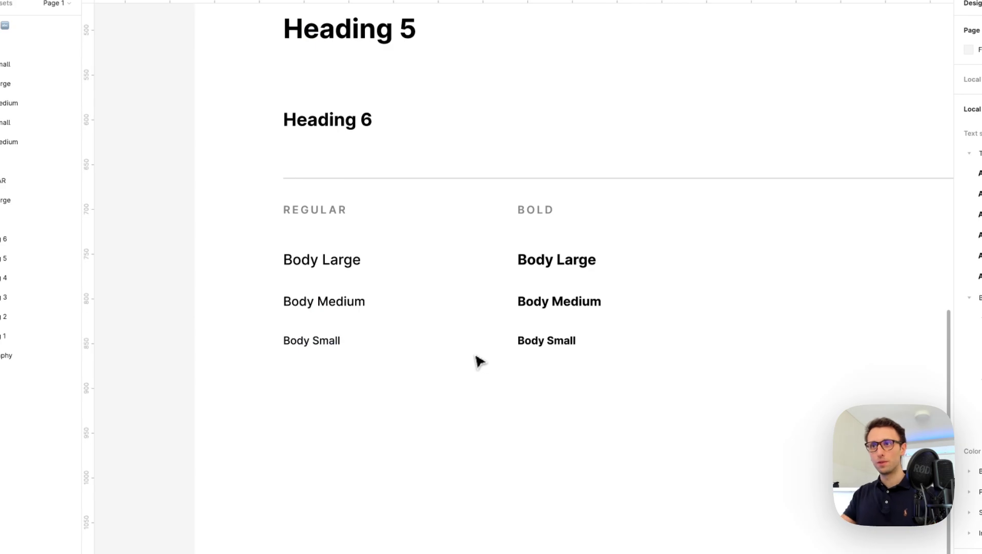
Move the REGULAR and BOLD column labels together slightly down, closer to the body text rows
scroll(462, 367, up, 1)
scroll(461, 361, down, 2)
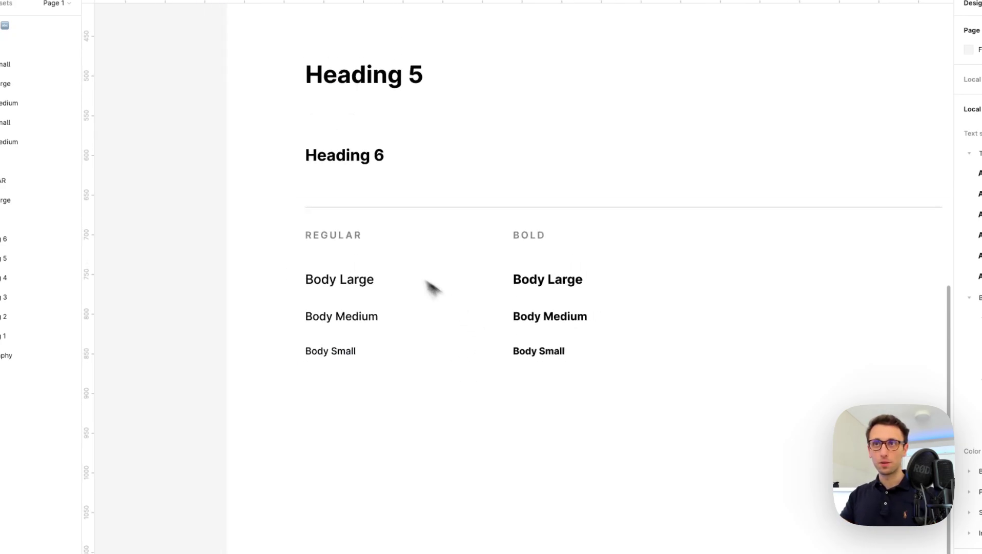
click(327, 231)
key(shift+Down)
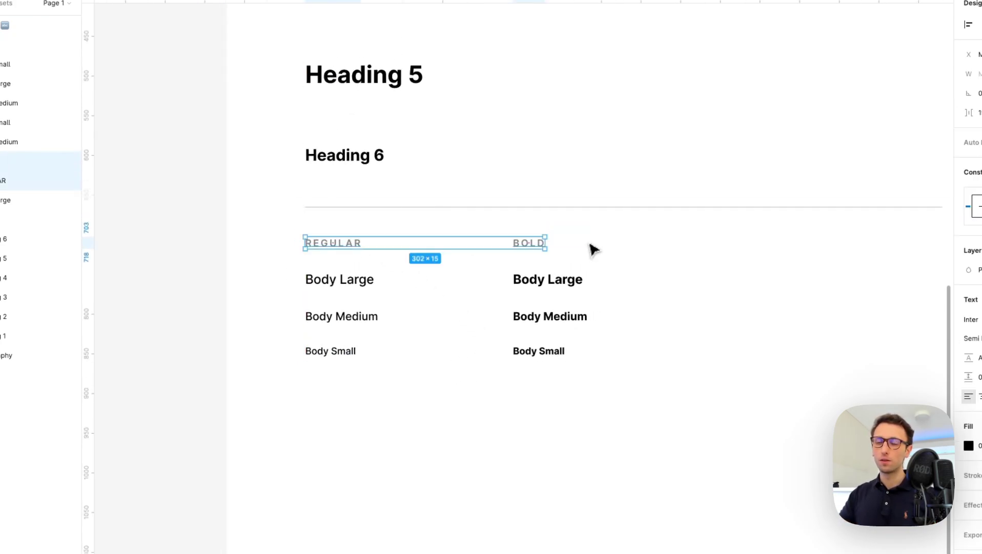
click(626, 277)
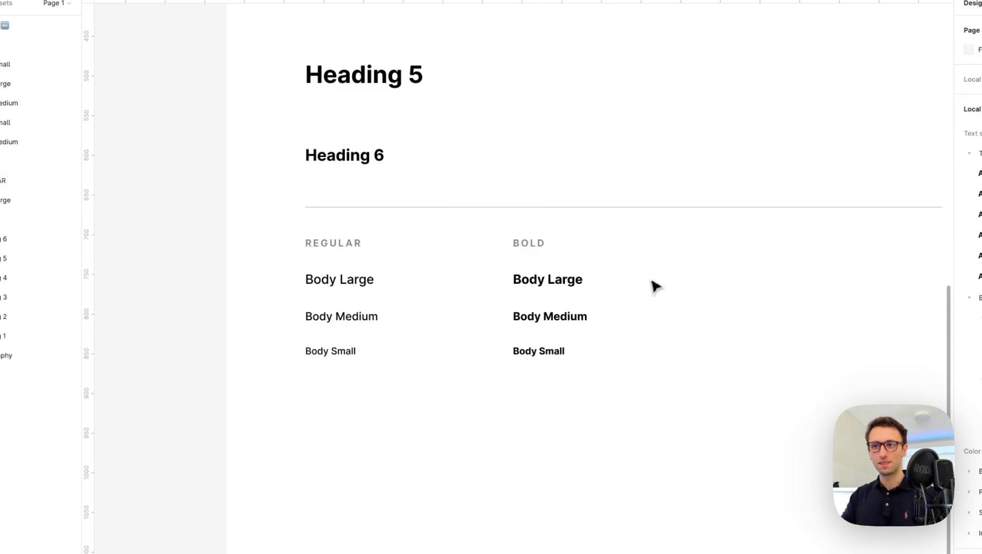
Create a text style named "Body / Small / Regular" from the Body Small text in the regular column
click(335, 348)
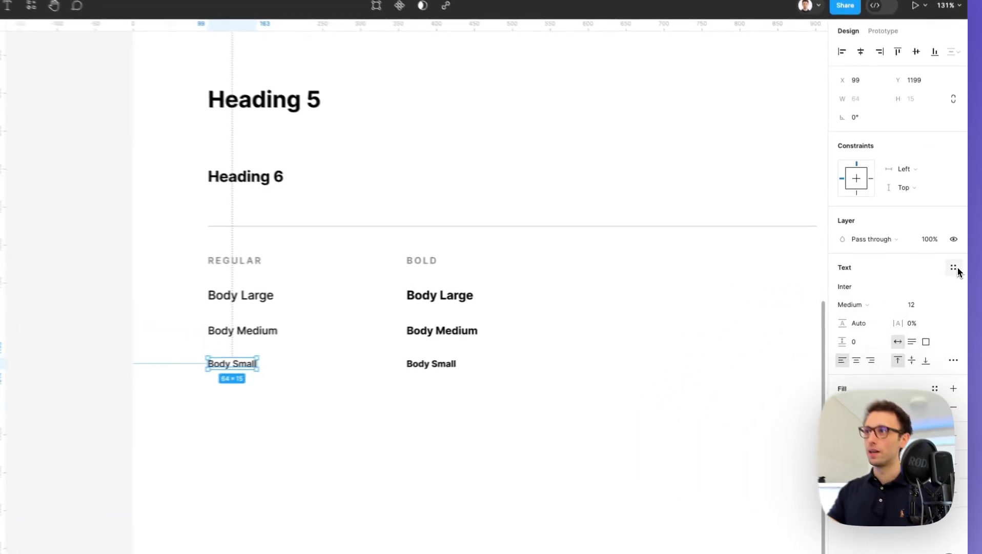
click(954, 268)
click(948, 290)
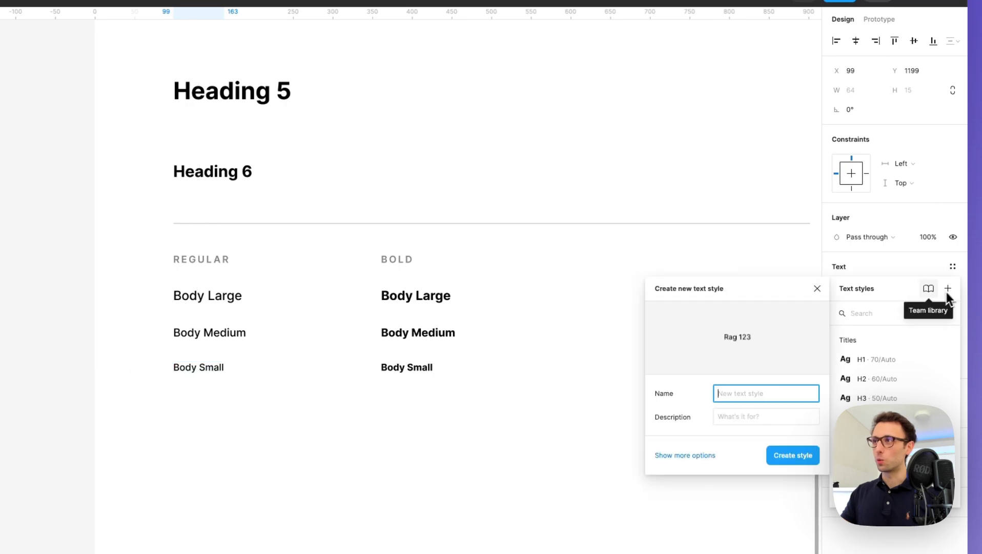
drag(771, 295, 607, 210)
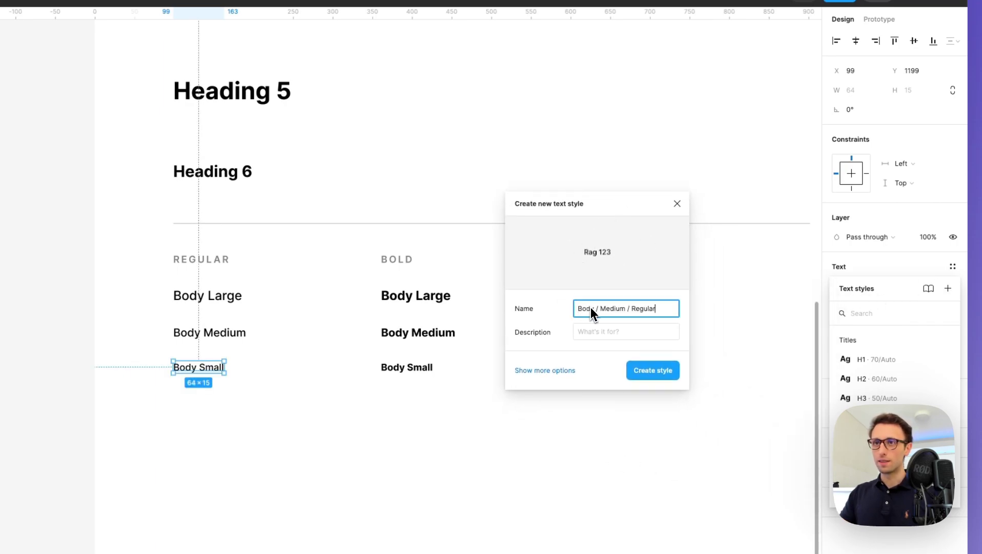
text(Sma)
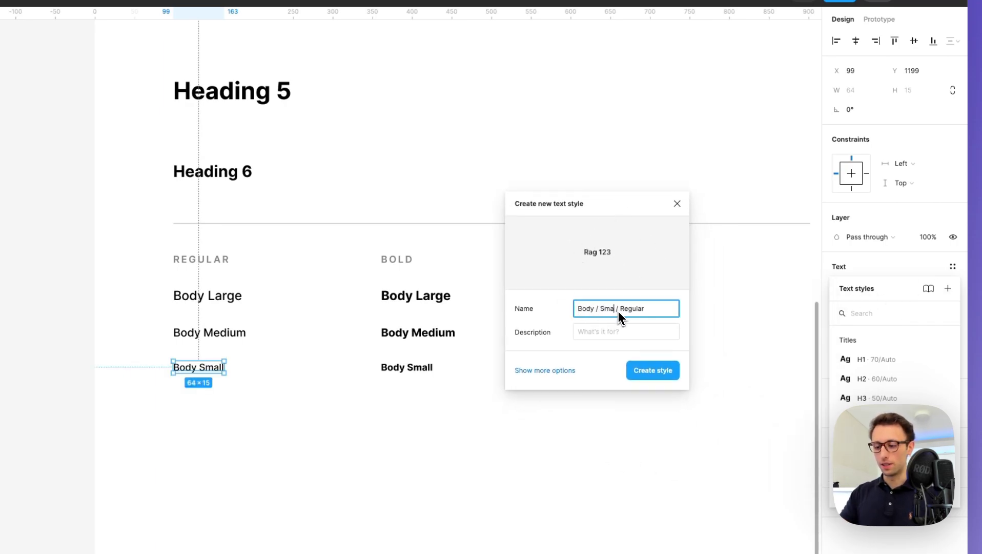
text(ll)
key(Return)
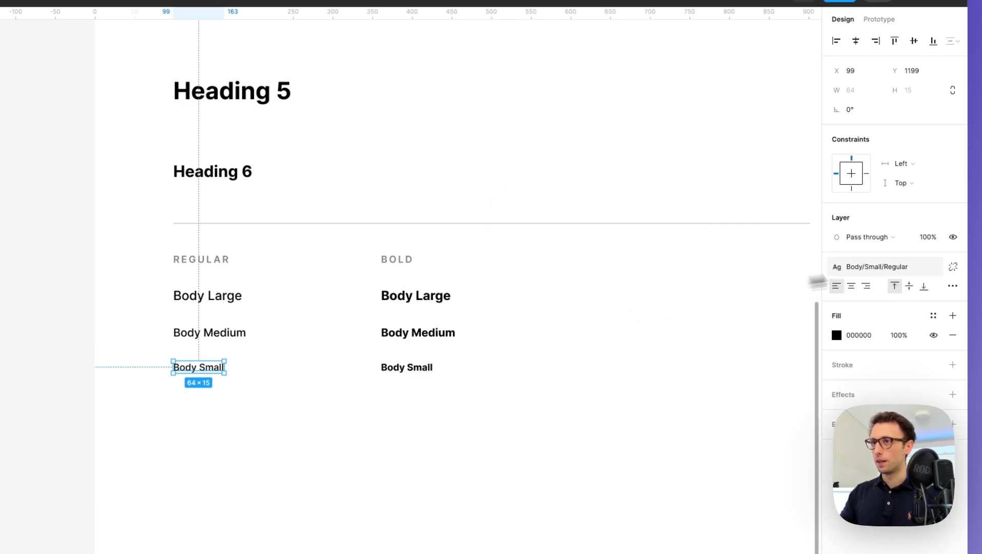
Create a text style named "Body / Small / Bold" from the Body Small text in the bold column
click(407, 367)
click(952, 267)
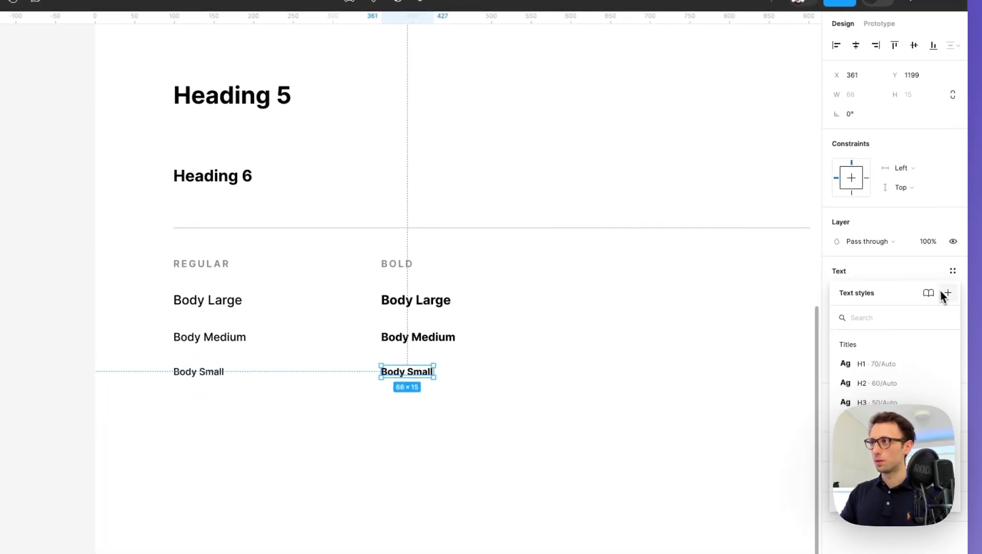
click(943, 291)
drag(715, 308, 594, 216)
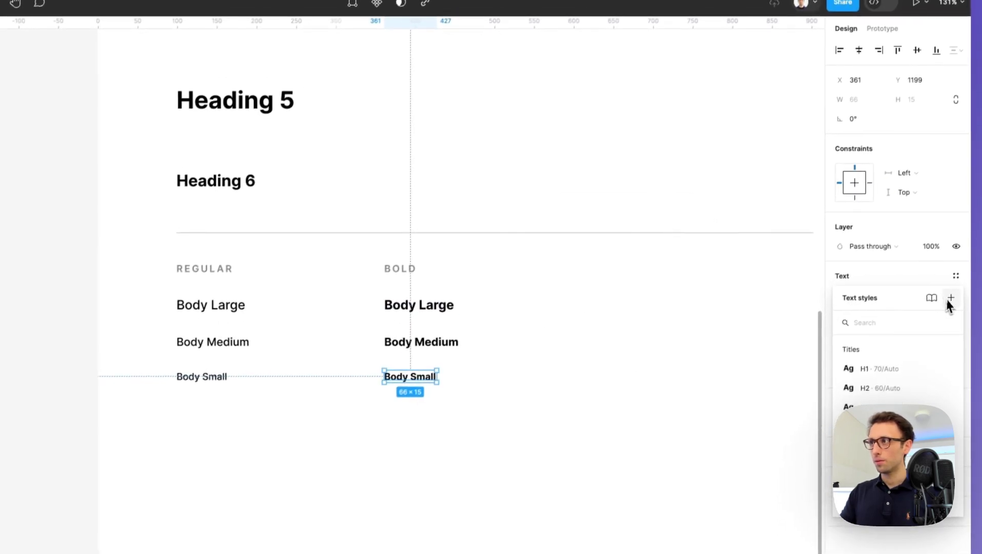
click(947, 292)
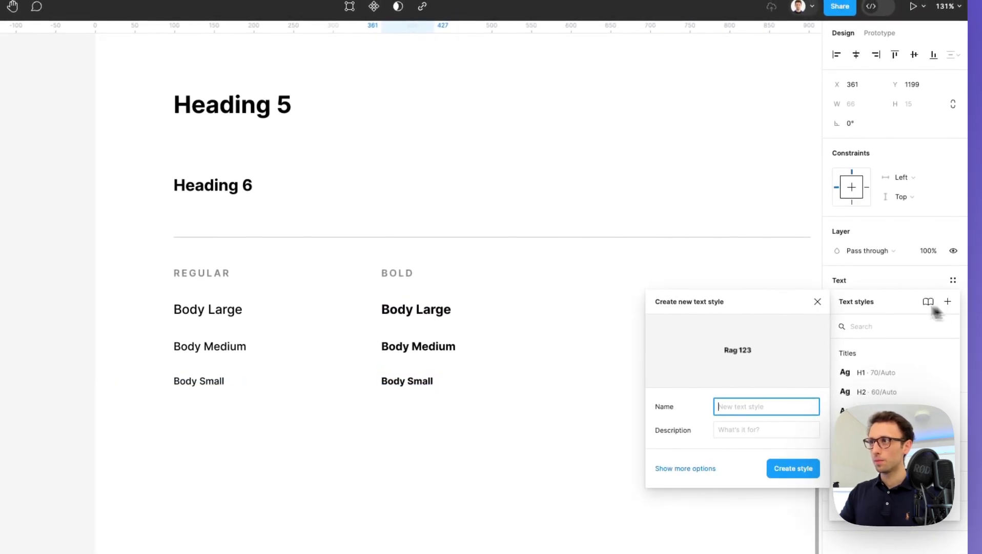
drag(711, 361, 606, 282)
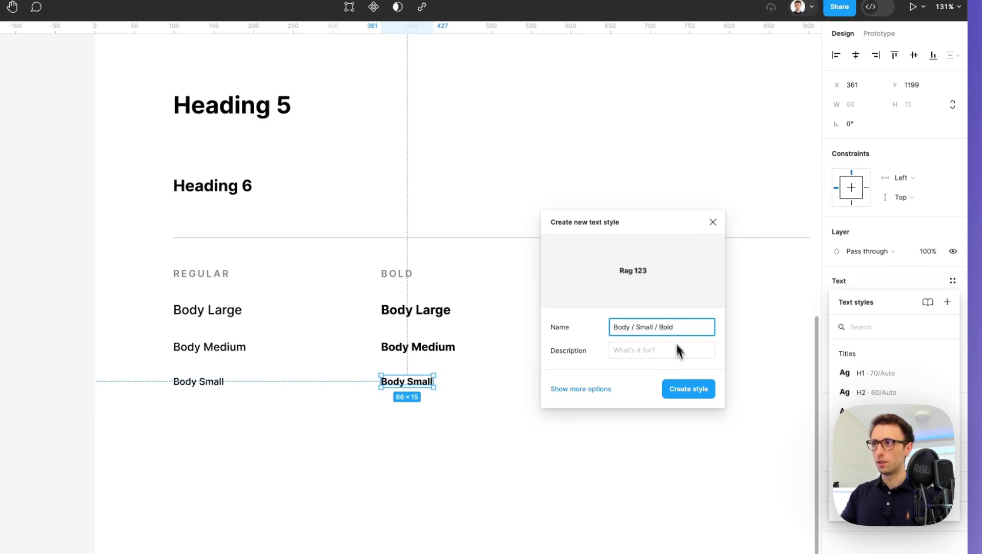
click(689, 388)
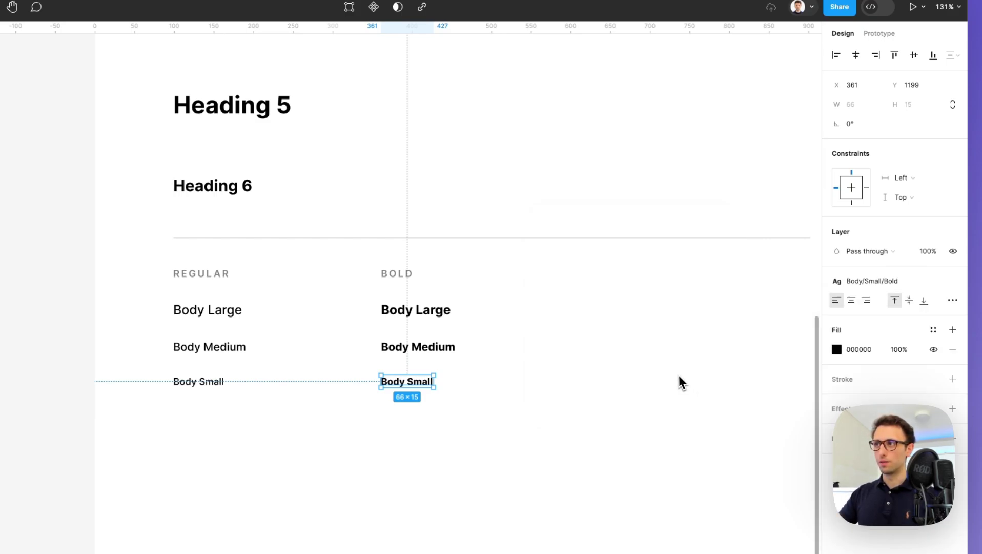
Review the Titles and Body groups in the text styles list and the heading and body samples on the Typography page
click(872, 281)
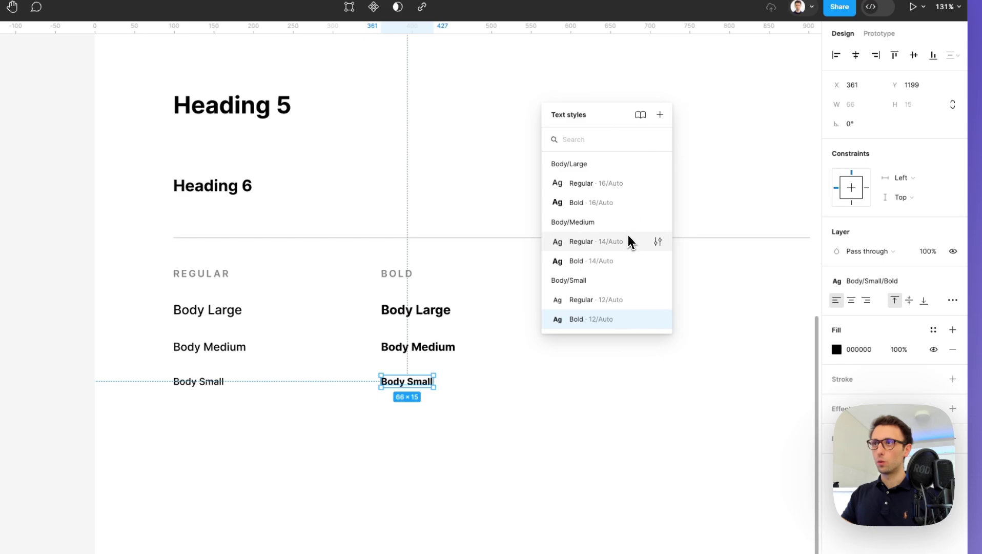
scroll(627, 235, up, 3)
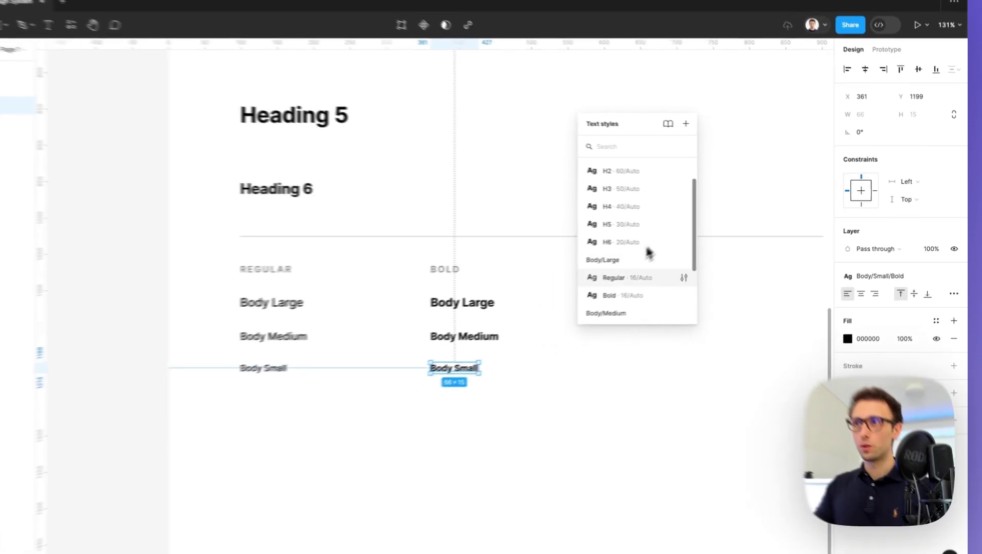
scroll(639, 261, down, 2)
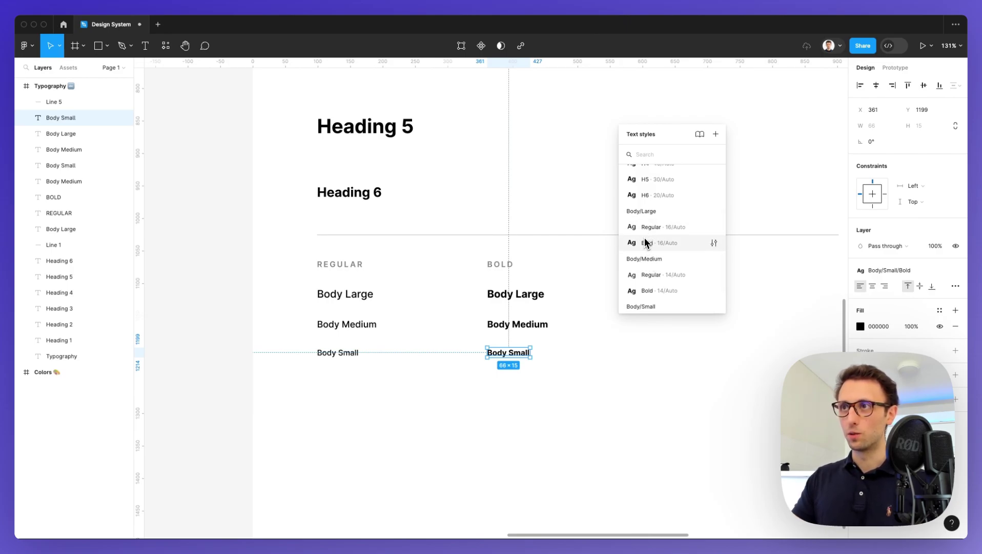
scroll(644, 242, down, 2)
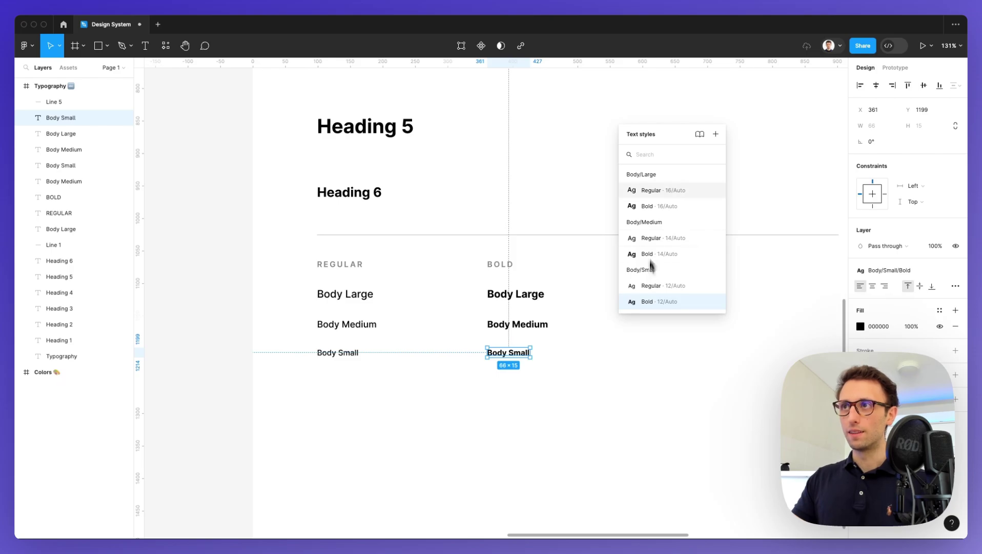
scroll(660, 201, up, 5)
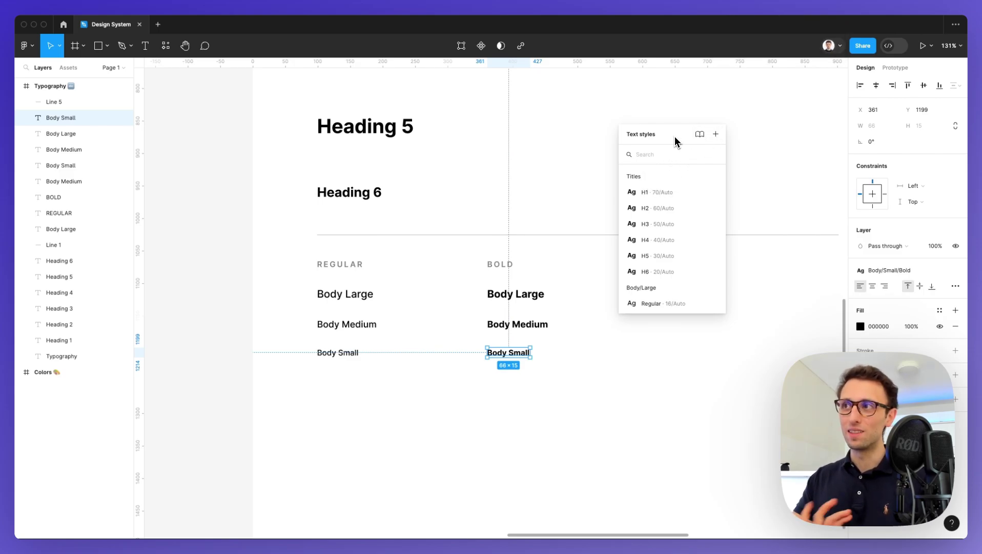
click(758, 188)
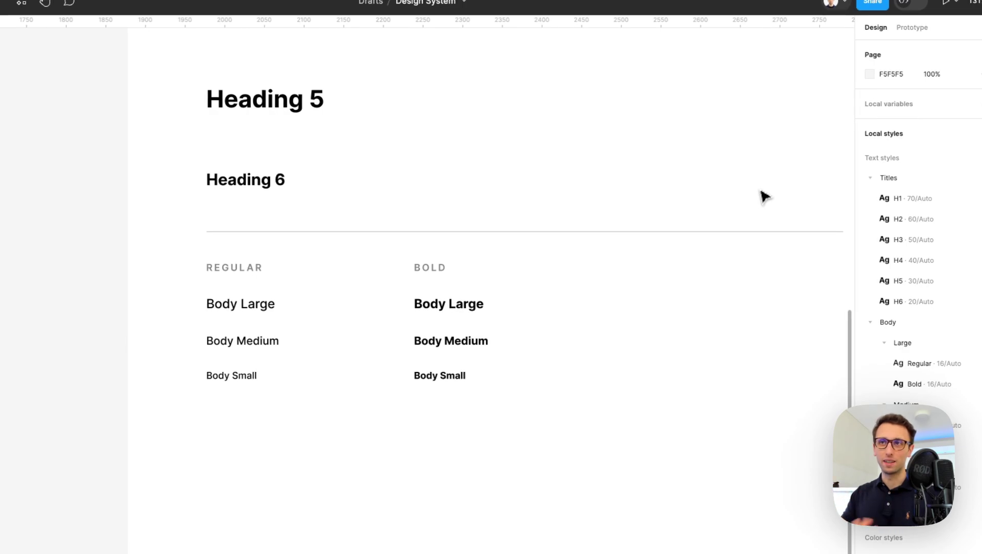
scroll(764, 197, up, 5)
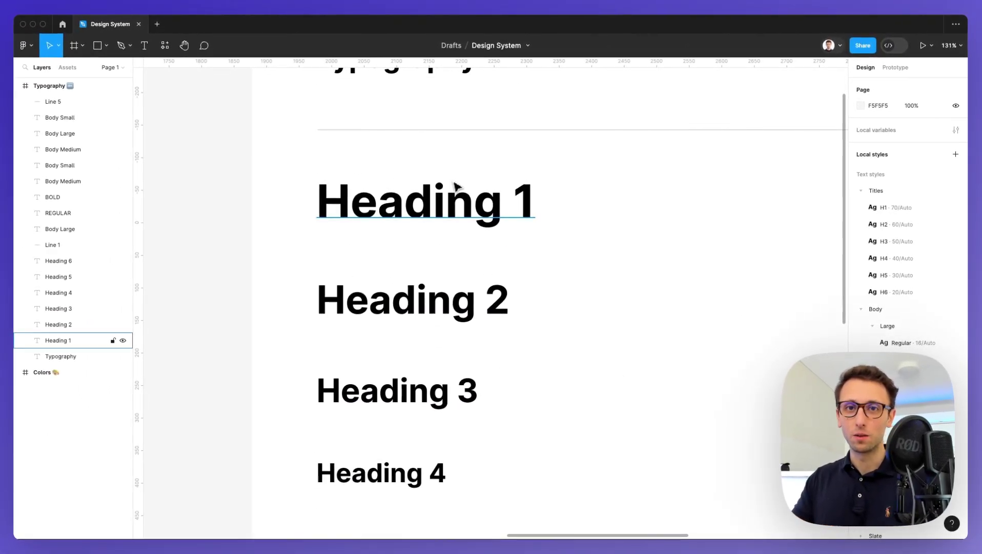
scroll(564, 191, down, 8)
scroll(577, 193, down, 5)
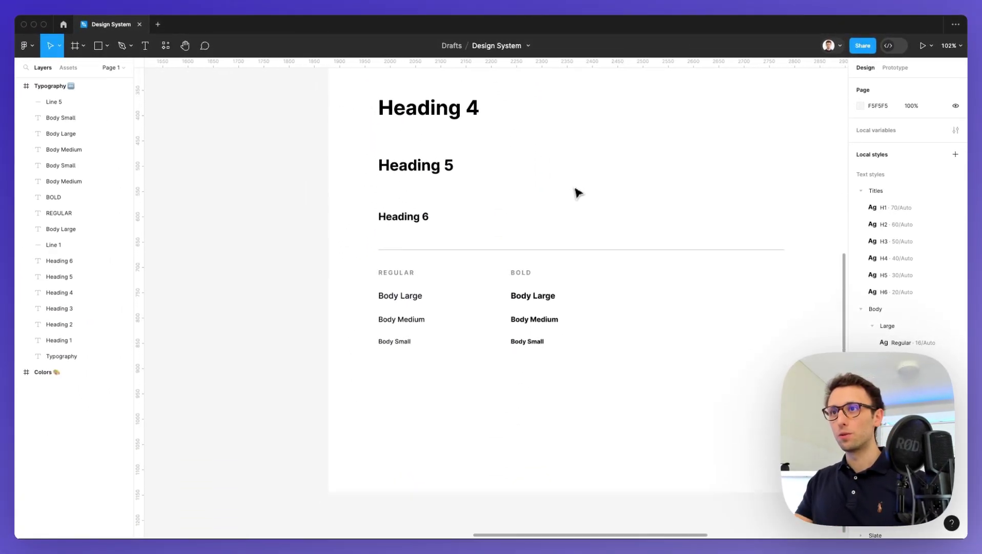
scroll(575, 205, up, 3)
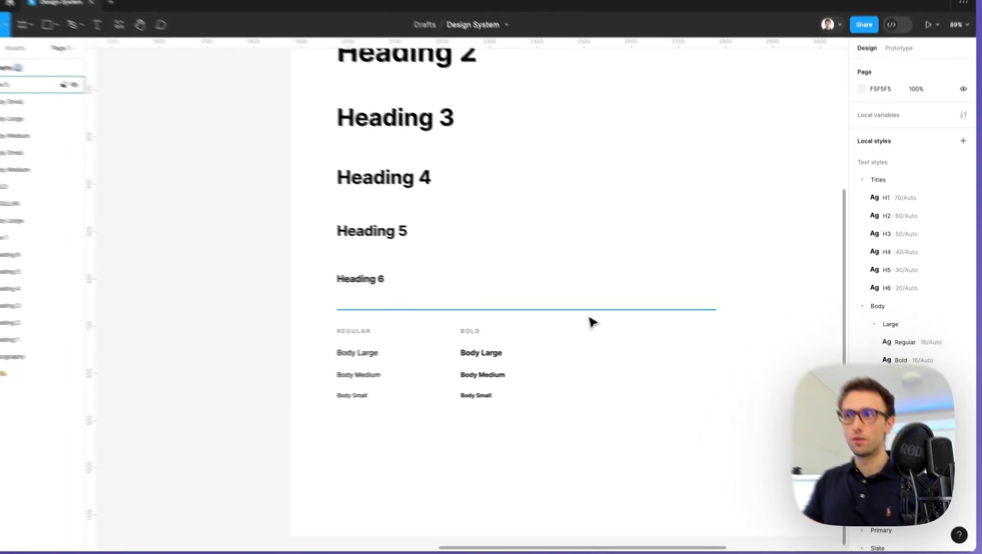
Duplicate the divider line above the body text and place the copy below the Body Small row at Y 1271
click(605, 313)
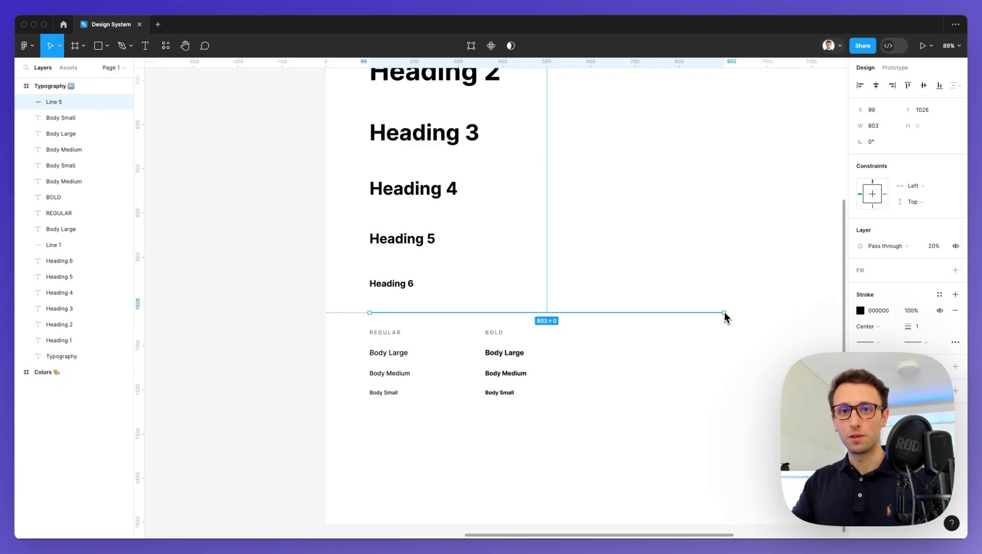
drag(636, 321, 602, 452)
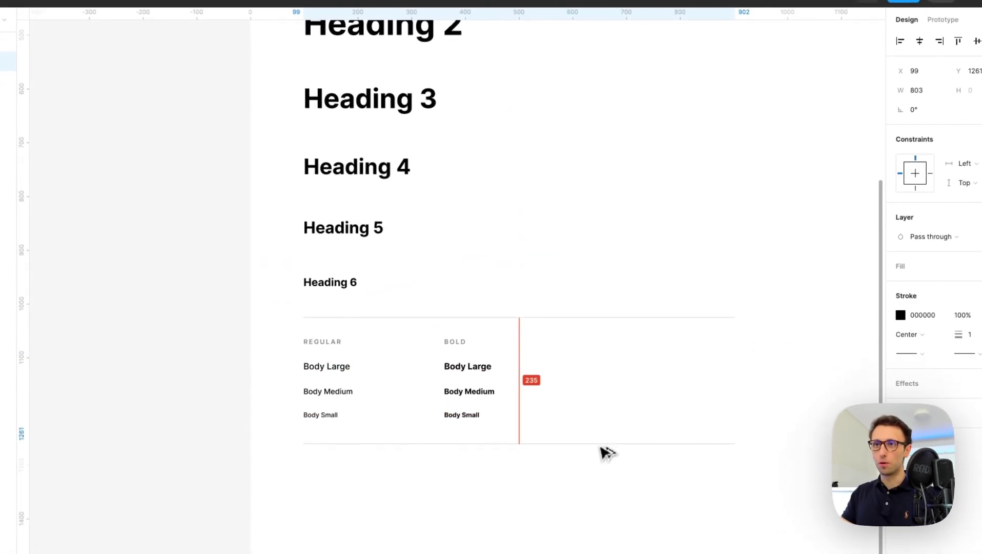
scroll(625, 389, down, 5)
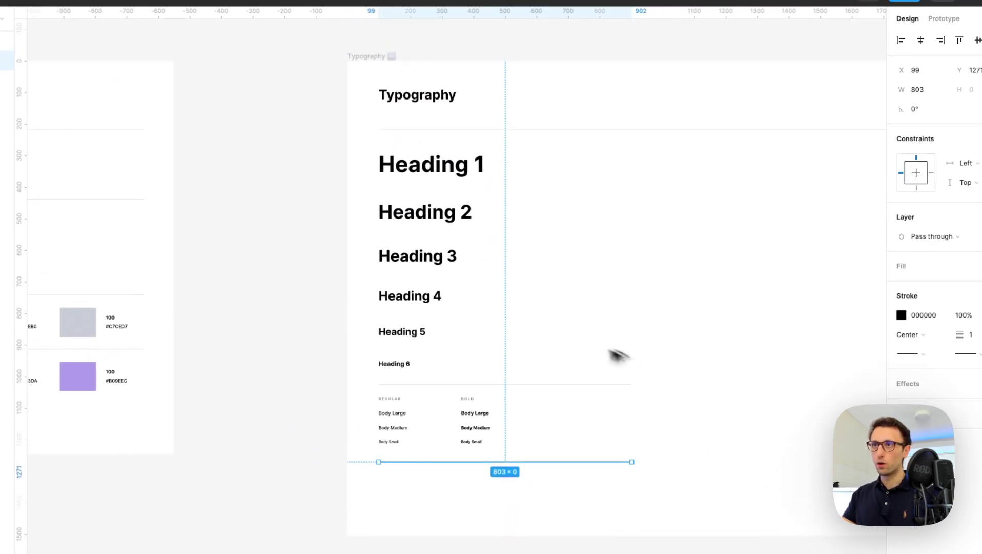
Try to narrow the Typography frame to 1001 px wide
scroll(621, 196, down, 4)
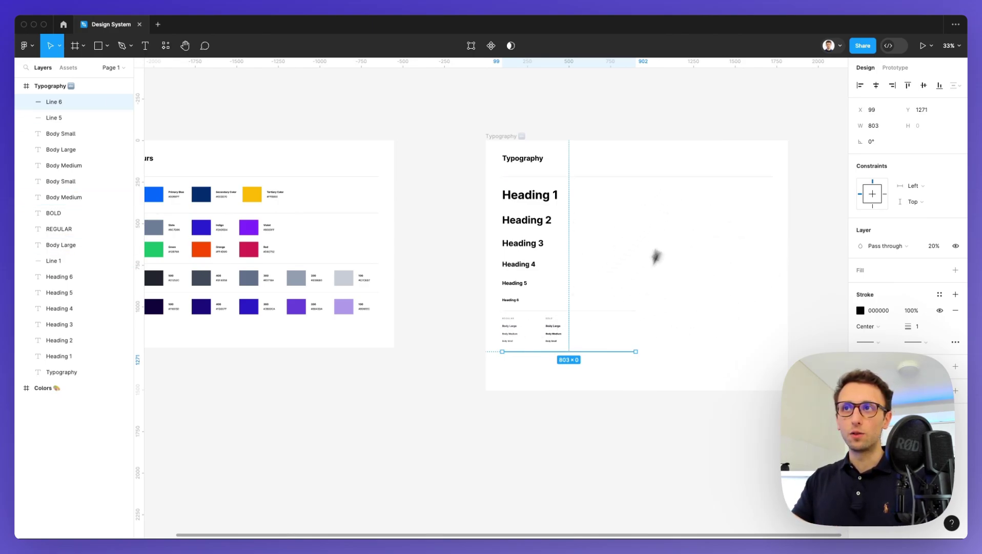
click(507, 136)
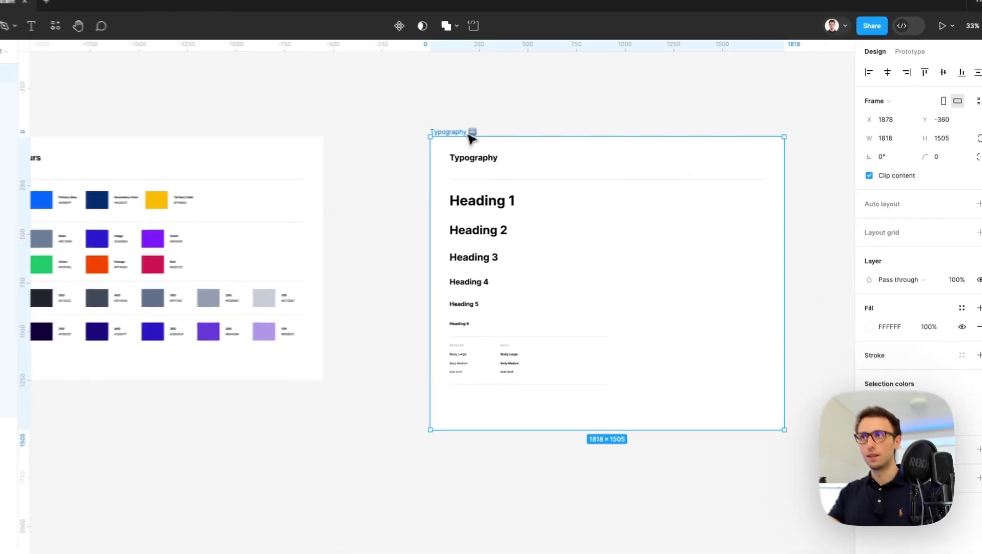
mouse_move(788, 220)
mouse_down()
mouse_move(613, 221)
mouse_move(616, 231)
mouse_move(782, 230)
mouse_up()
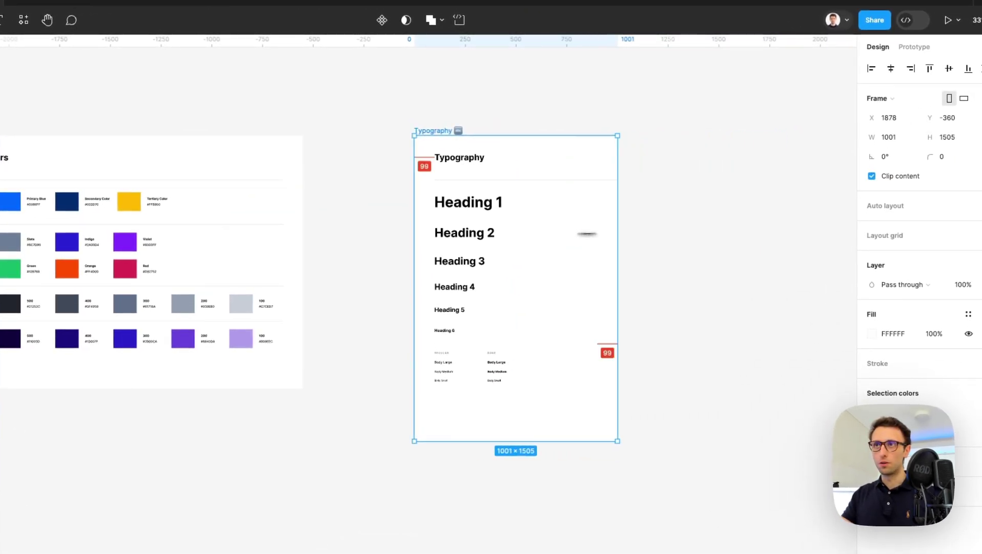
click(653, 273)
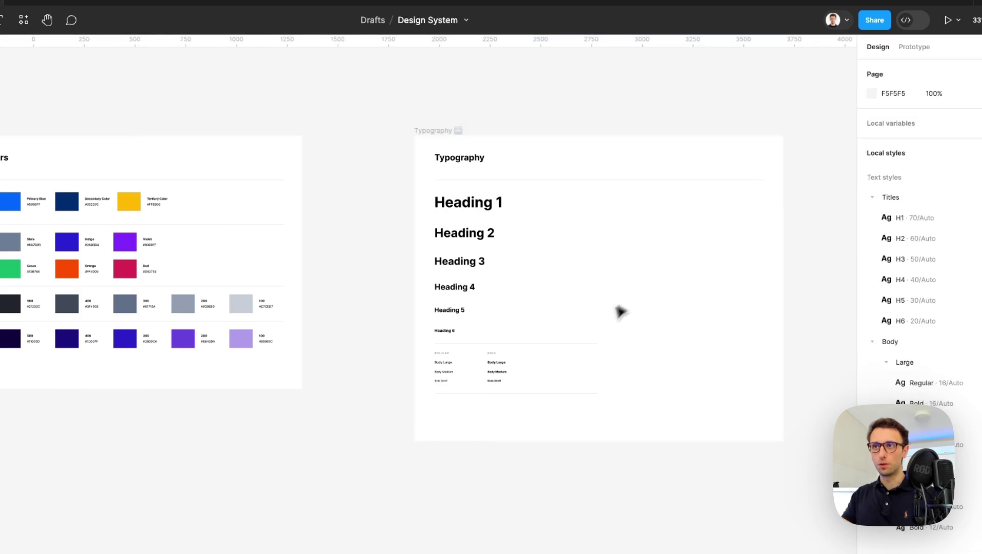
Extend the Typography frame downward to a height of about 2150 px
scroll(586, 338, up, 5)
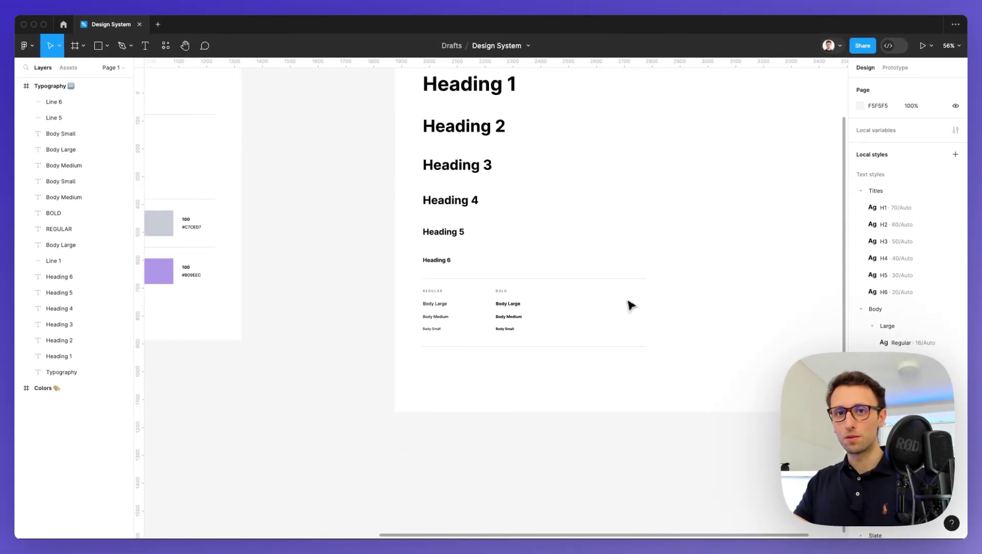
right_click(504, 369)
key(Escape)
scroll(464, 374, down, 5)
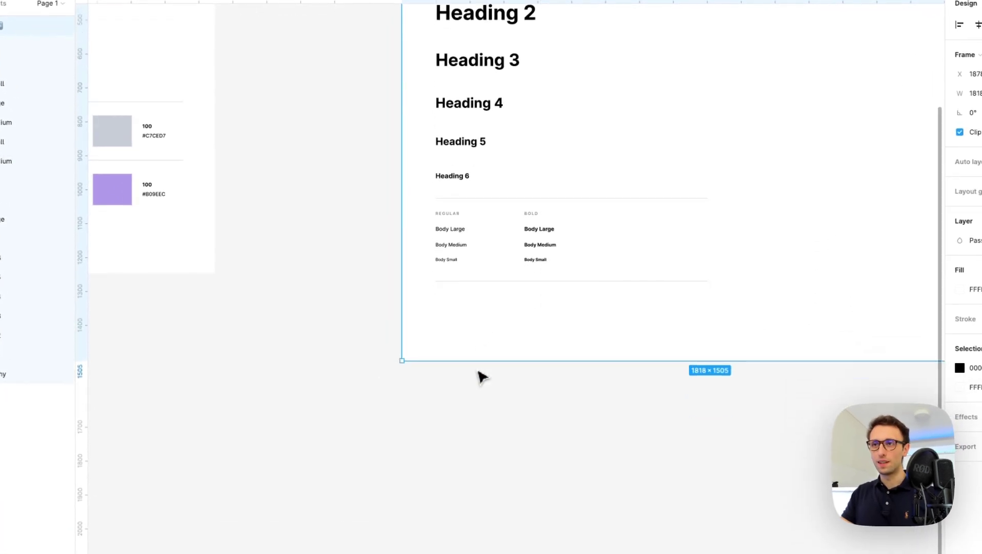
drag(533, 298, 581, 497)
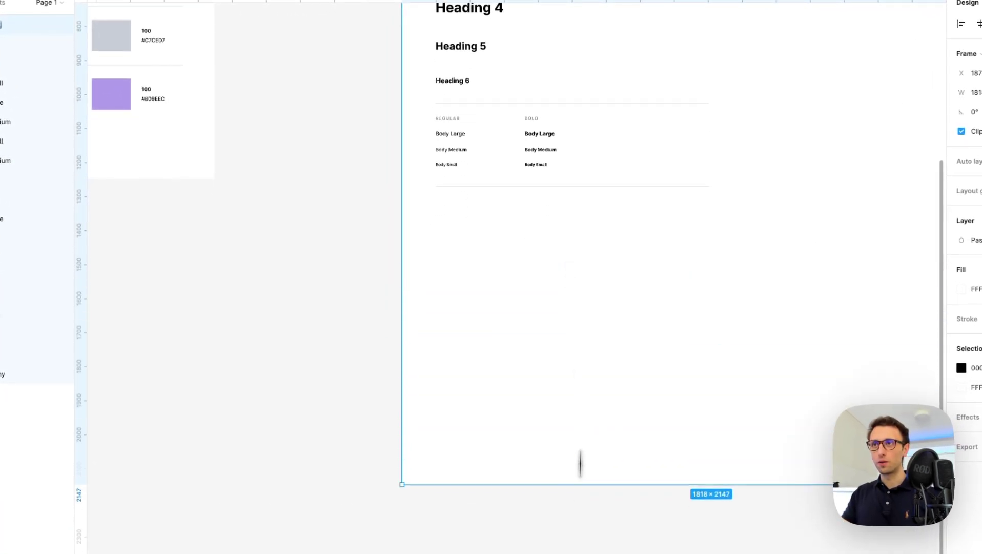
click(416, 346)
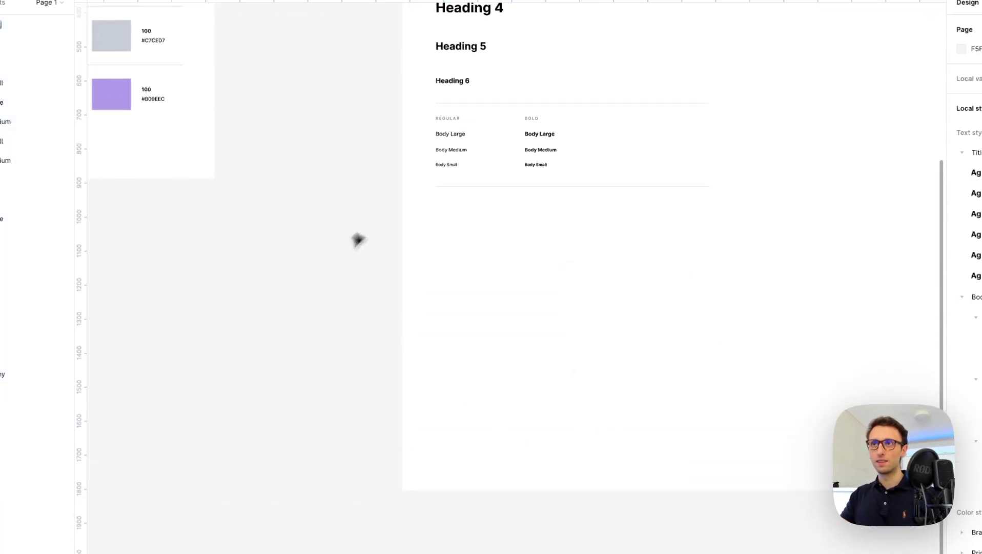
Duplicate the REGULAR label below the lower divider at Y 1308 and change its text to "DISCLAIMER & SPECIAL TEXT"
scroll(452, 181, up, 6)
scroll(458, 181, up, 3)
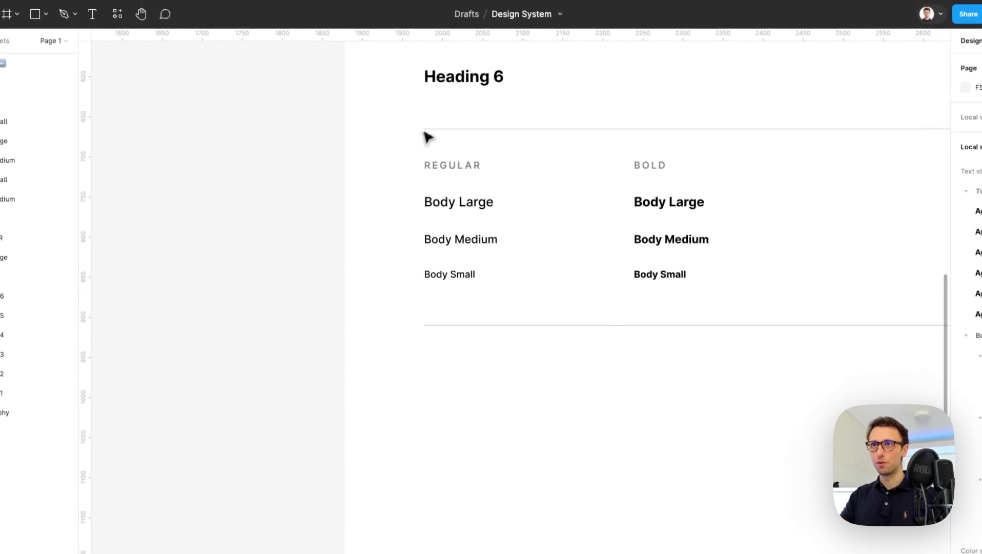
drag(428, 126, 428, 342)
drag(431, 379, 433, 363)
double_click(446, 365)
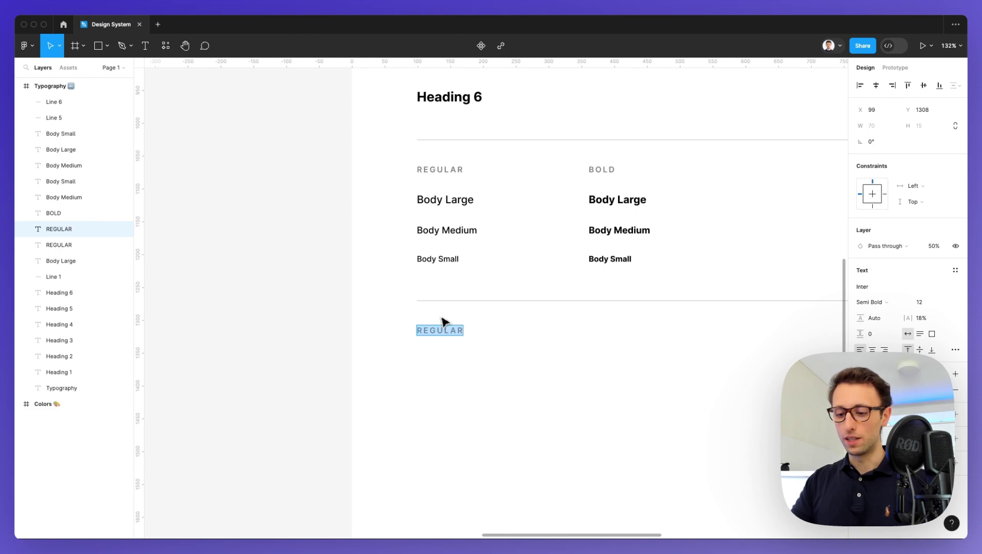
text(DISCLAIMER & SPECIAL TEXT)
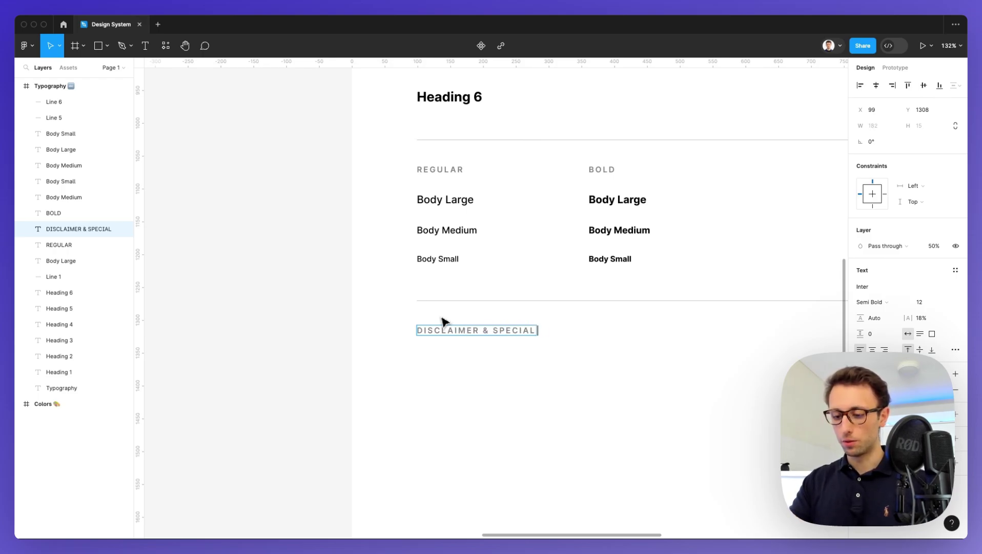
click(577, 328)
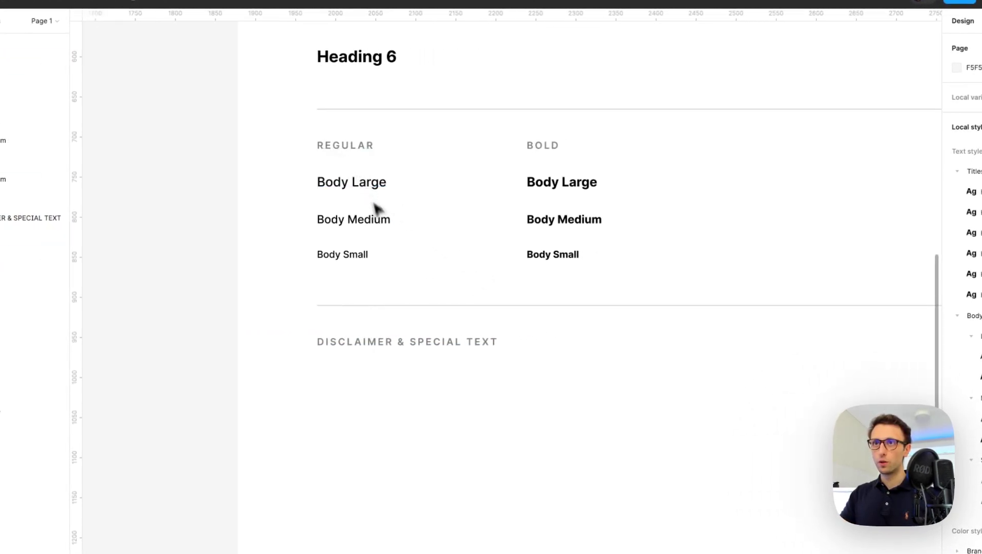
Add the text "This is a disclaimer text" below the DISCLAIMER & SPECIAL TEXT label at X 100, Y 1354
click(316, 375)
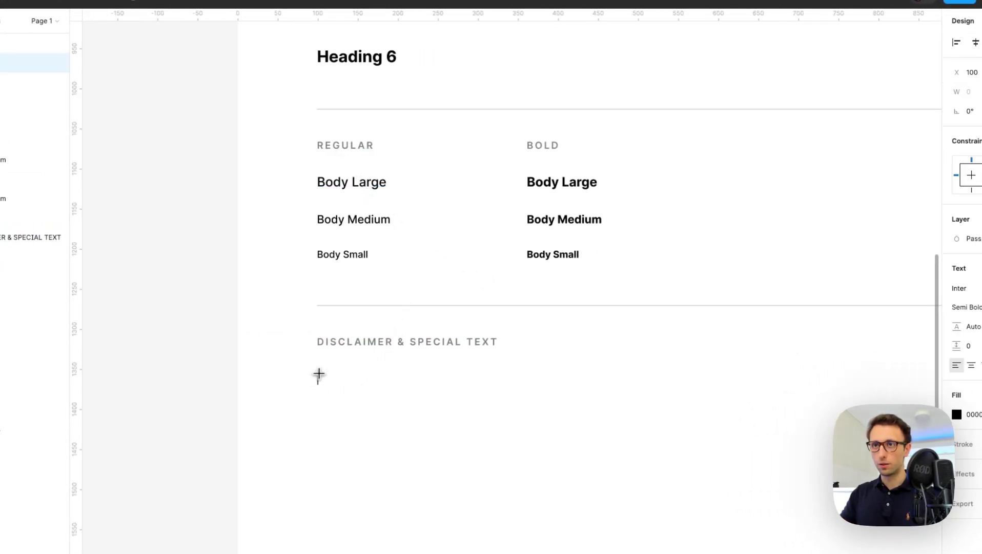
text(This i)
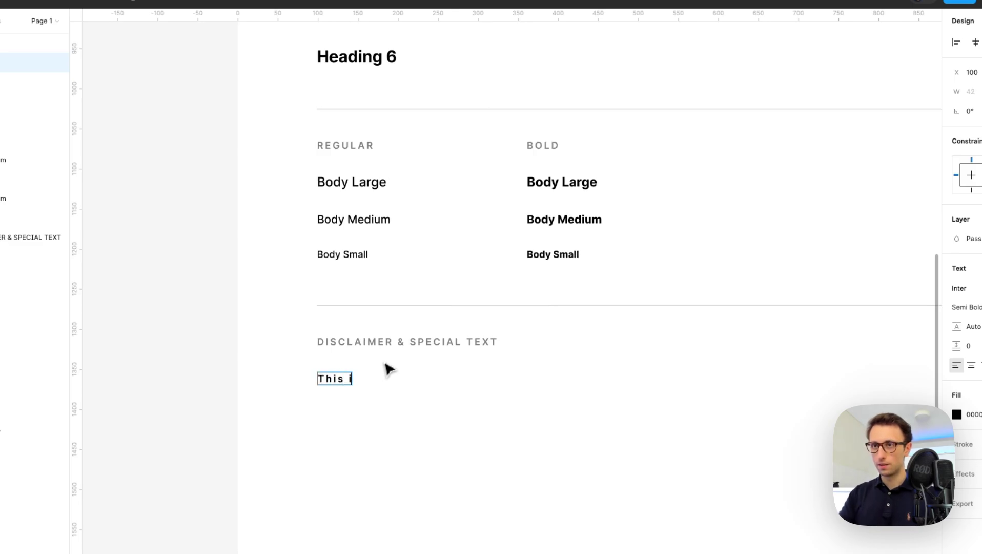
text(s a)
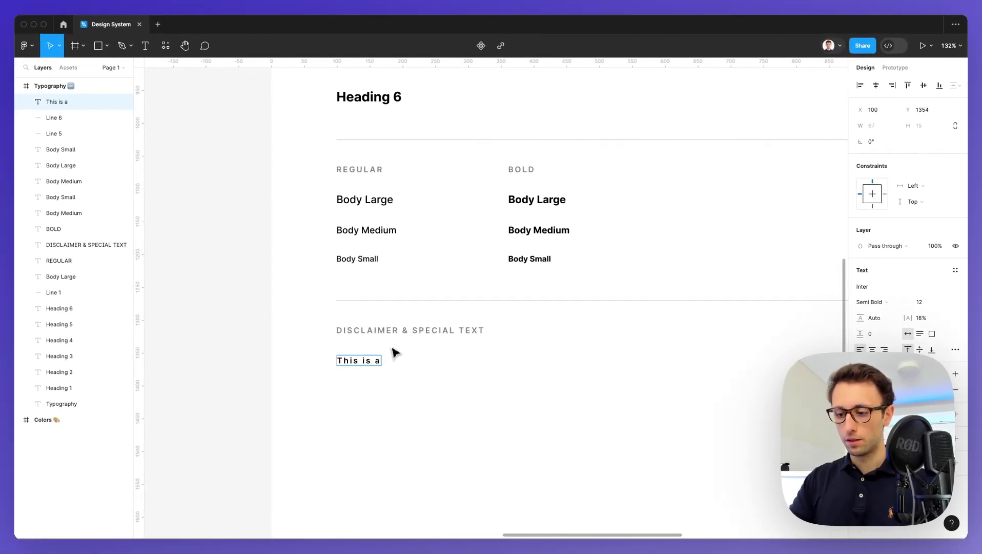
text( disclaimer text)
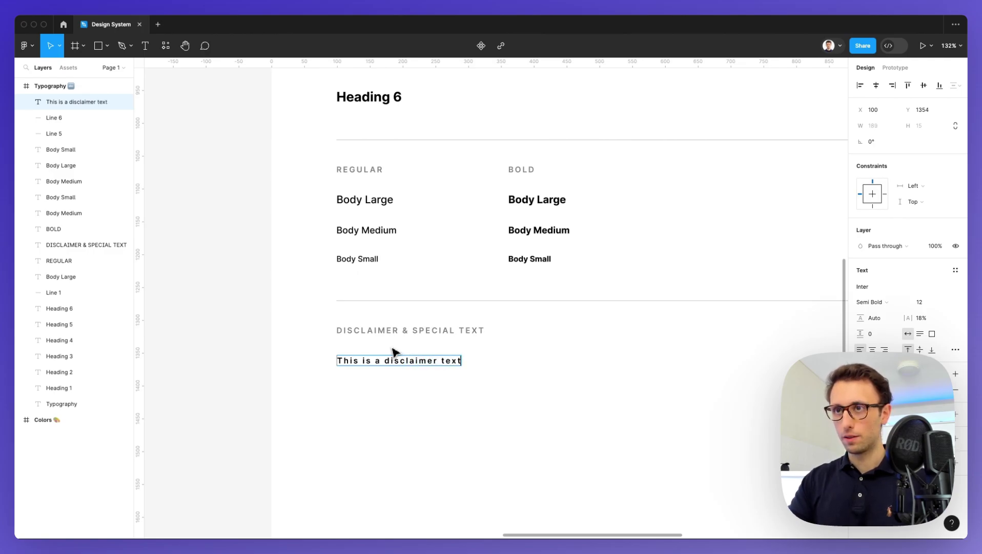
key(Escape)
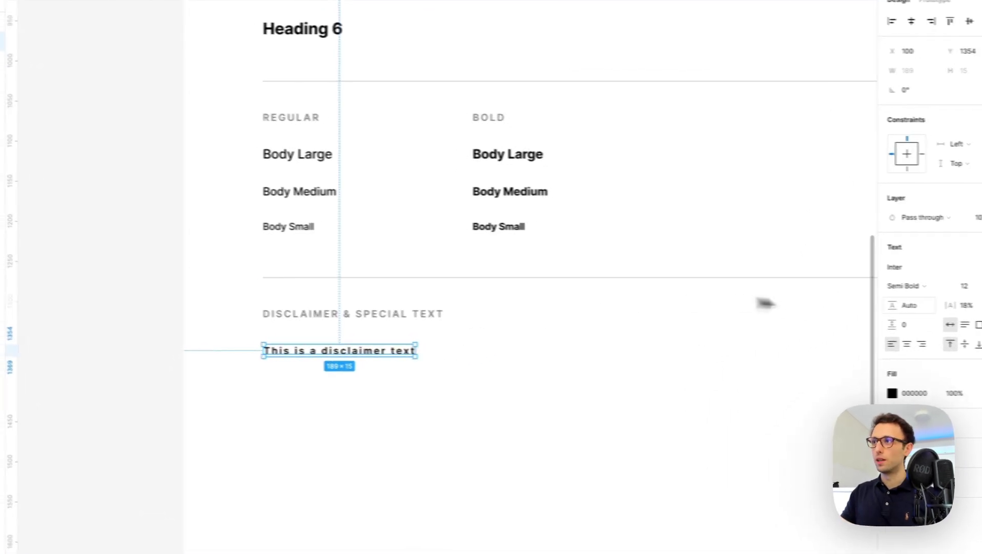
Set the disclaimer text's letter spacing to 0% and its font weight to Medium
click(953, 306)
text(0)
key(Return)
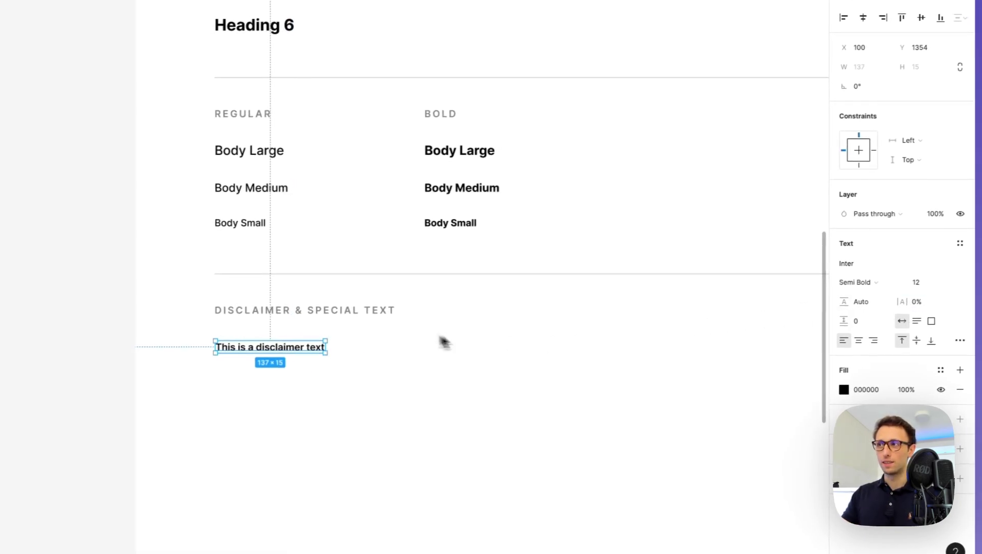
click(857, 282)
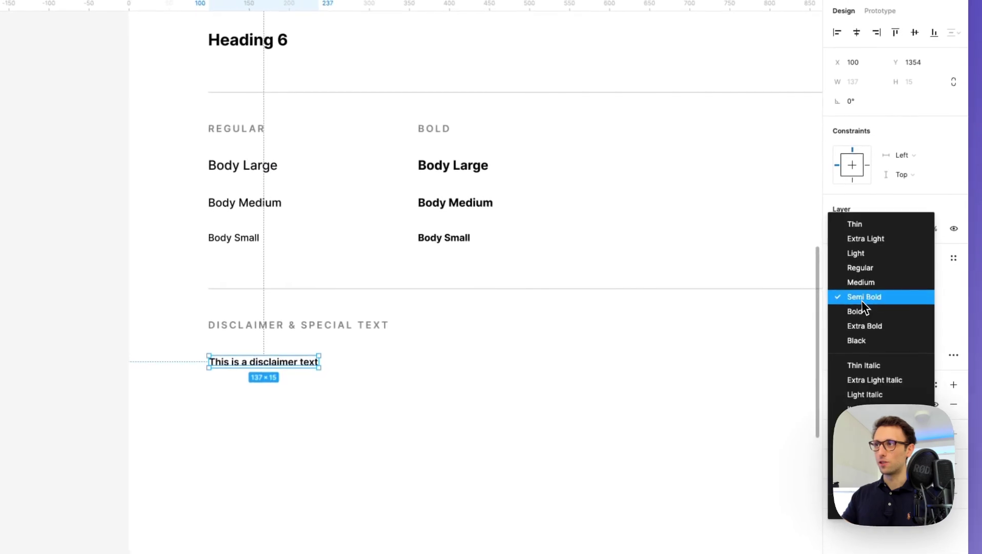
click(866, 265)
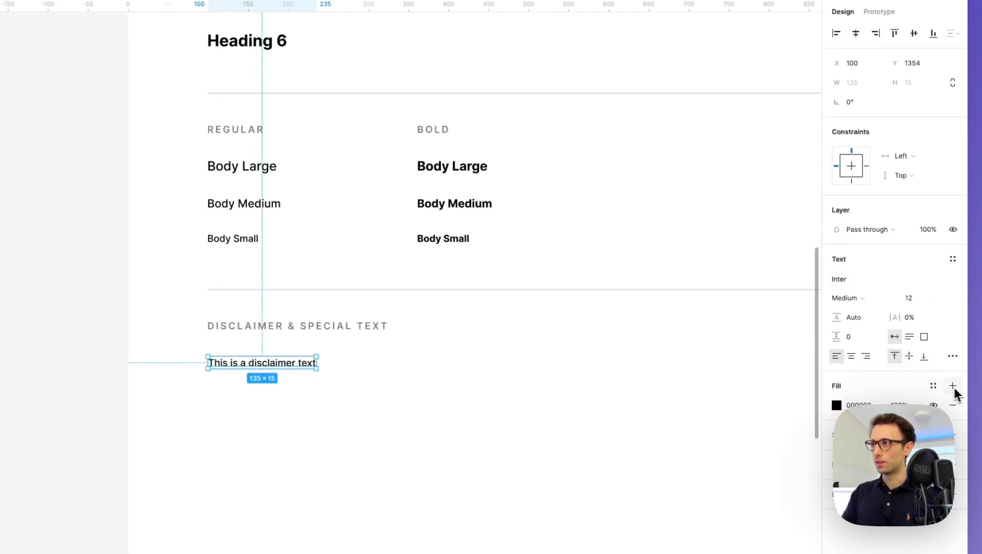
Apply the Primary/Slate color style to the disclaimer text's fill
click(933, 386)
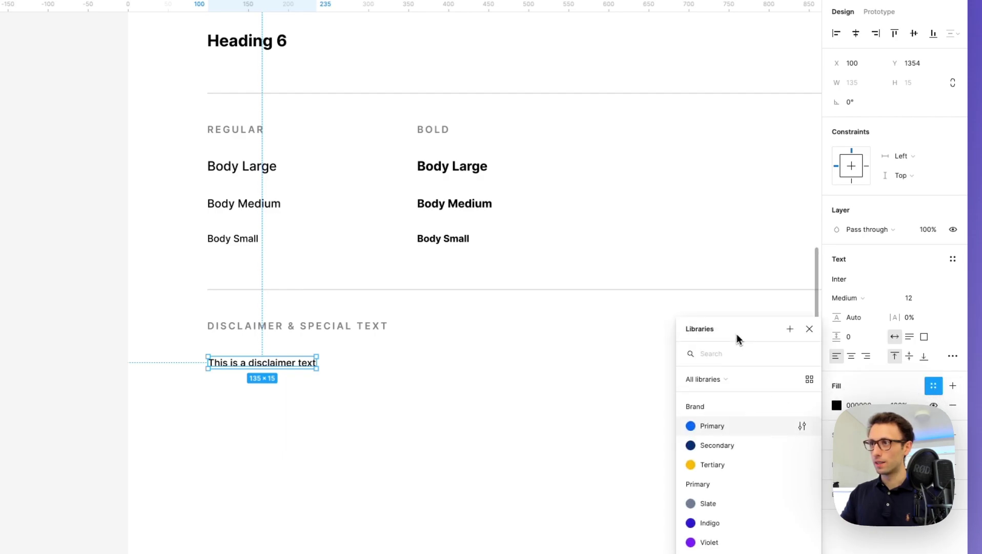
drag(737, 337, 668, 185)
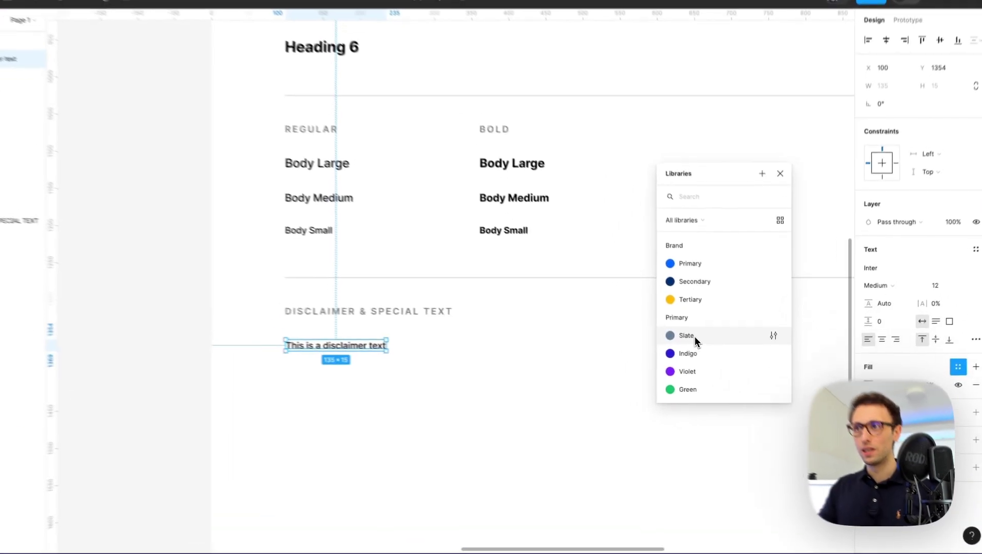
click(707, 347)
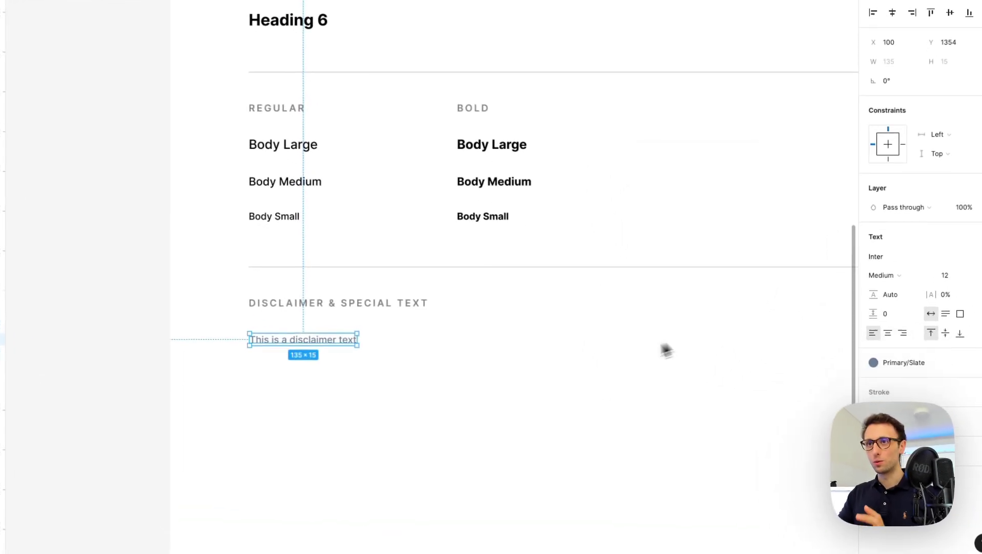
click(314, 360)
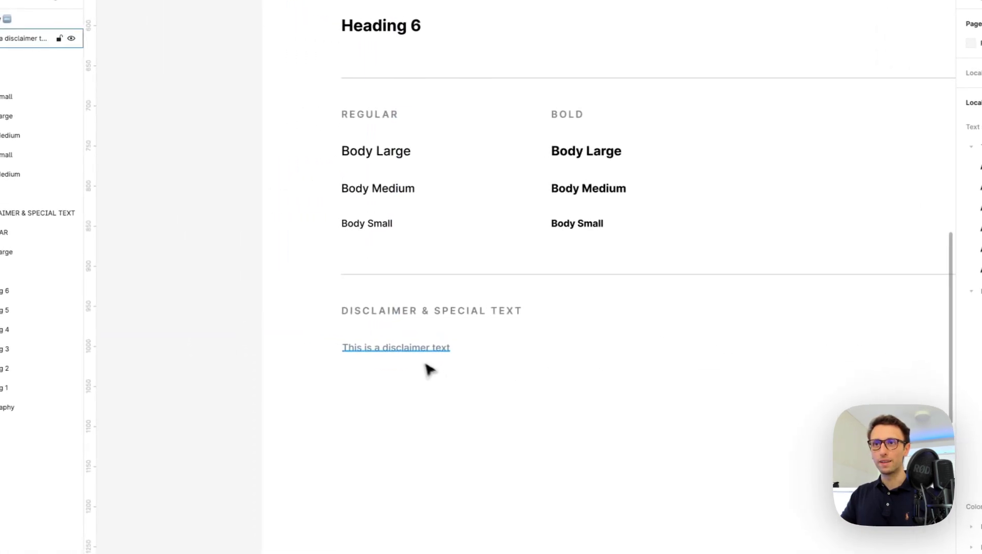
Try detaching the Primary/Slate style from the Slate swatch in the Colors frame, and undo the detachment
click(419, 350)
scroll(420, 350, down, 10)
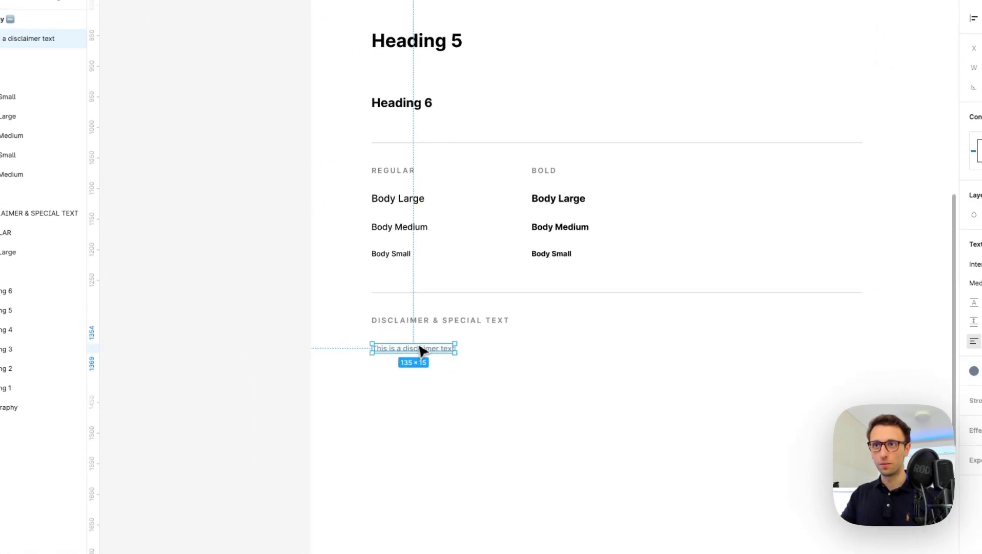
scroll(420, 350, left, 2)
scroll(419, 350, up, 1)
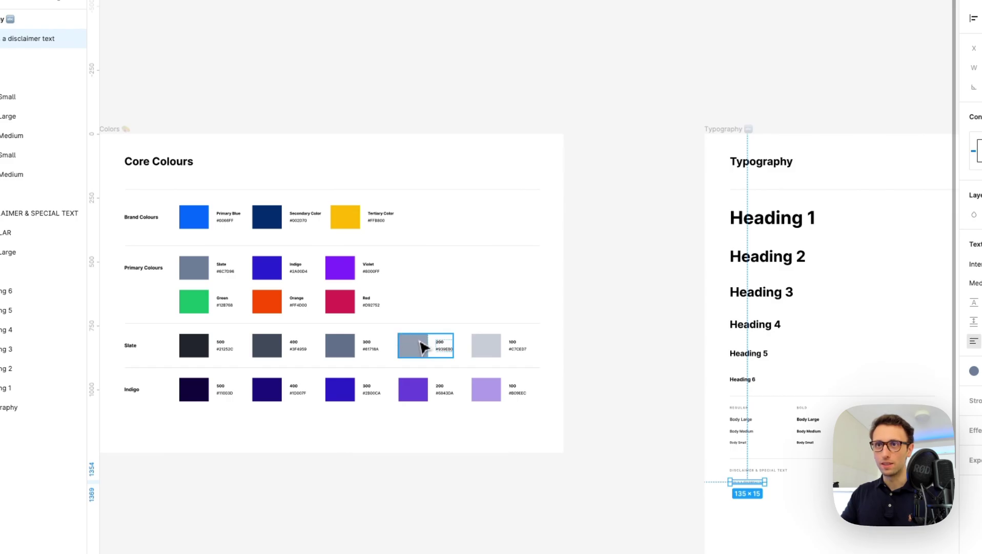
scroll(419, 348, left, 1)
click(206, 273)
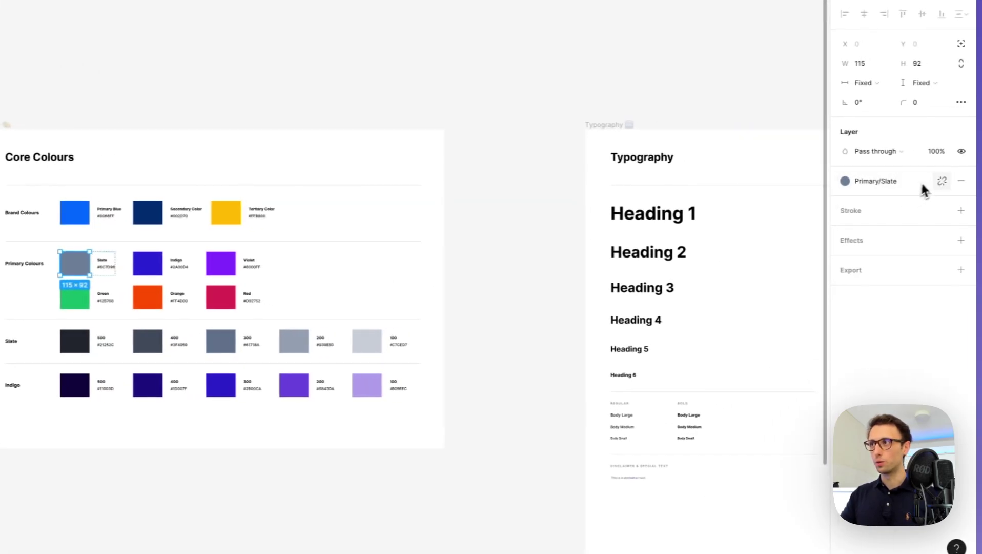
click(943, 181)
key(ctrl+z)
Edit the Primary/Slate color style through the Slate swatch and set its color to red FF0000
click(857, 185)
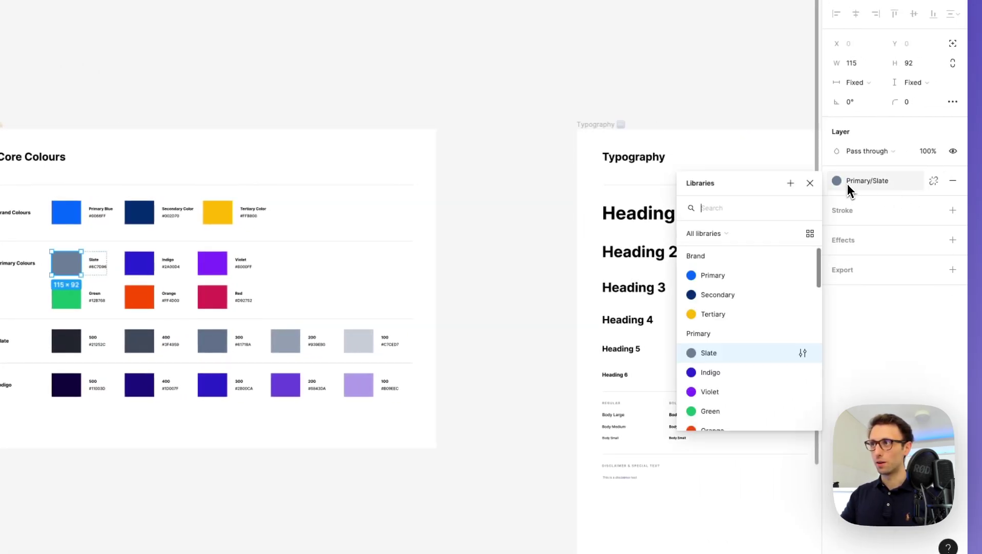
click(803, 354)
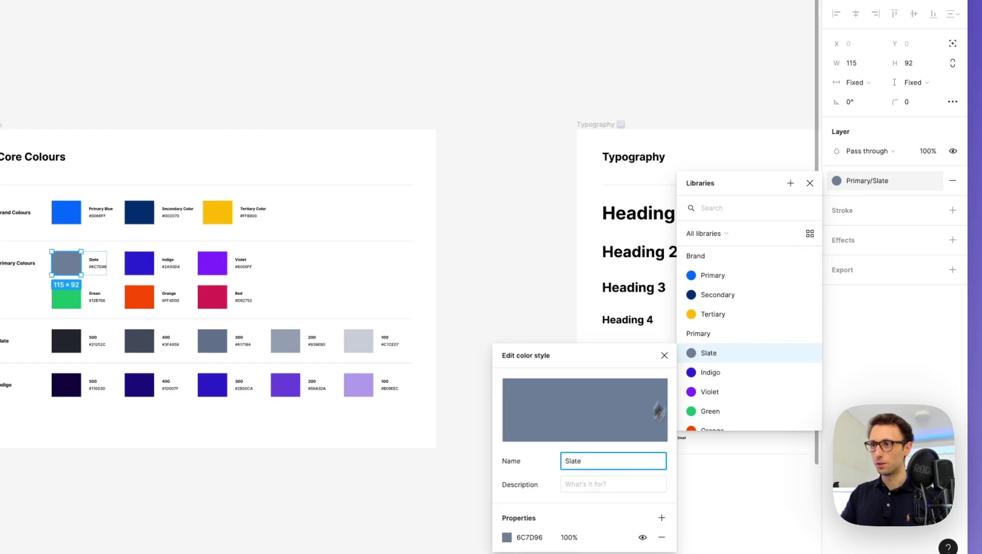
drag(576, 359, 512, 191)
click(441, 369)
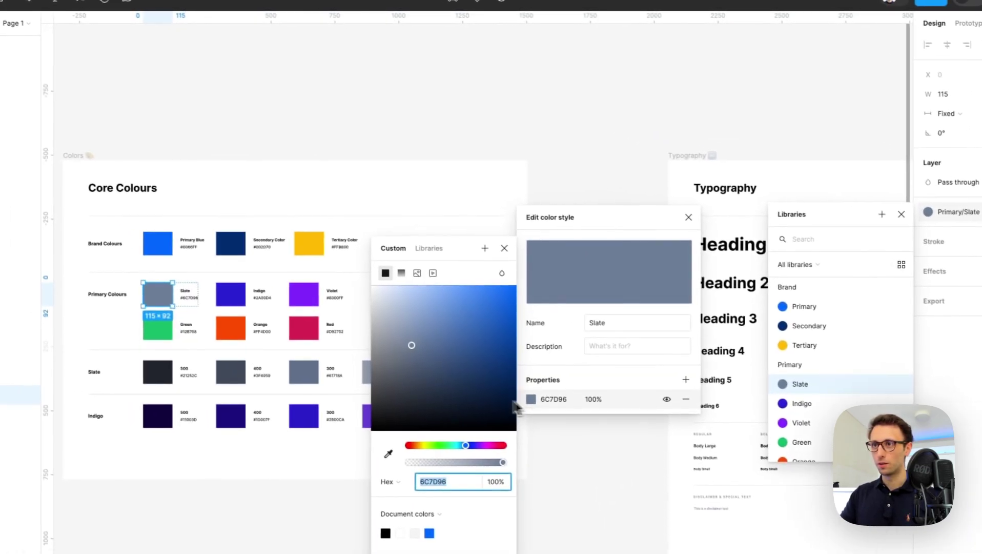
drag(375, 414, 404, 420)
drag(499, 450, 508, 447)
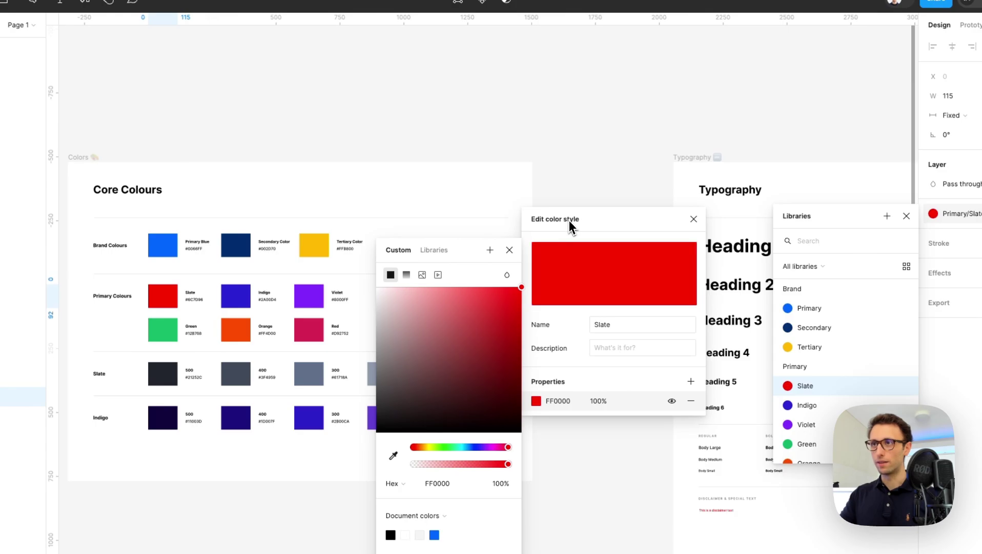
Examine how the edited Slate style affects the disclaimer text on the Typography page and the swatch on the Colors page
scroll(662, 444, down, 8)
scroll(663, 444, right, 4)
scroll(573, 194, down, 4)
scroll(573, 194, right, 4)
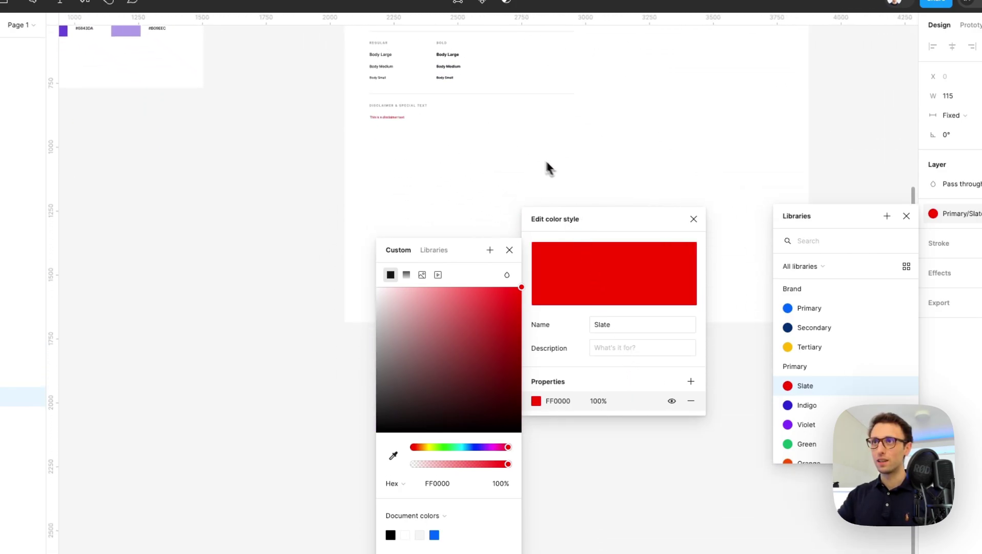
scroll(363, 89, up, 5)
drag(480, 278, 594, 359)
drag(587, 246, 692, 270)
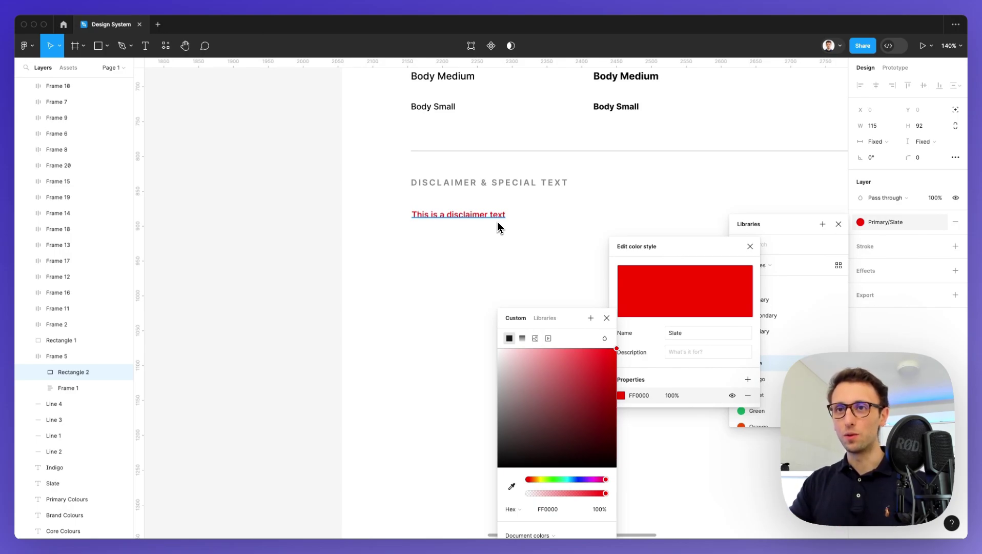
scroll(497, 222, down, 10)
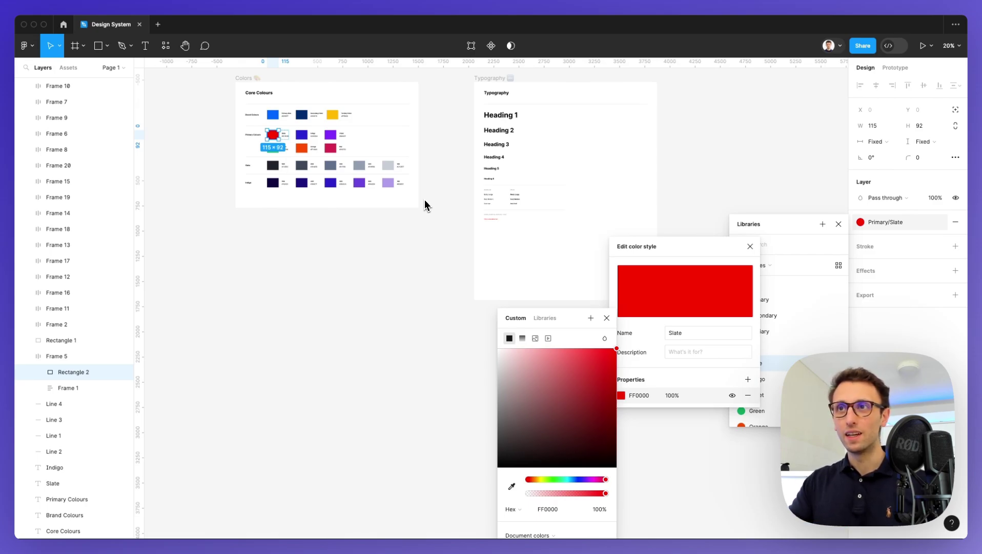
scroll(424, 202, up, 3)
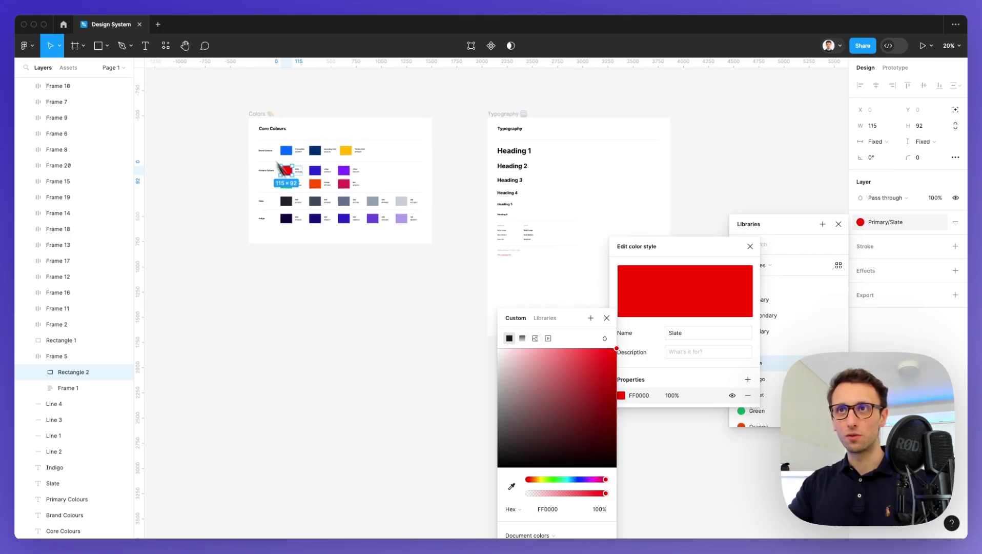
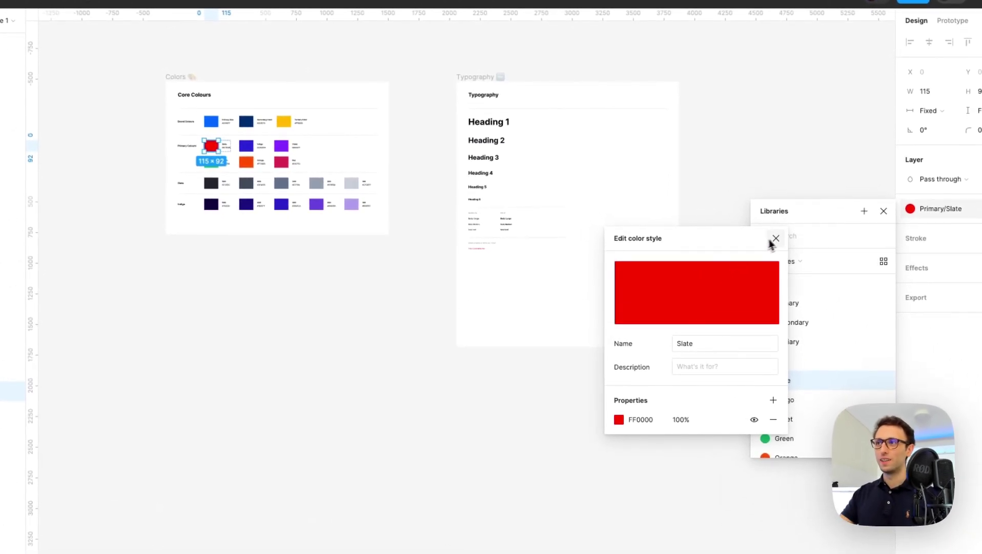
Close the Slate color style editor and undo the style's change to red
click(775, 237)
scroll(643, 244, up, 5)
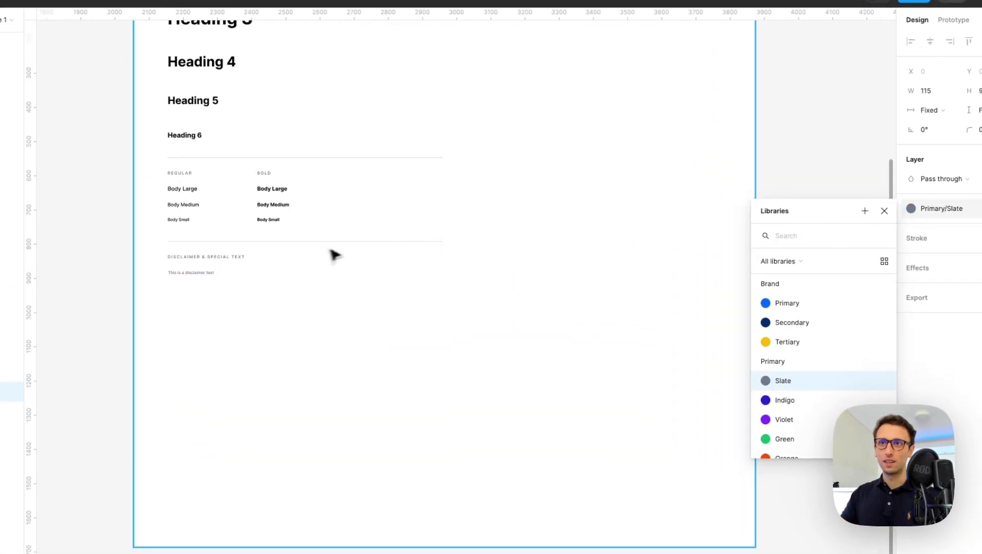
scroll(205, 271, up, 10)
scroll(403, 326, left, 1)
scroll(404, 326, down, 1)
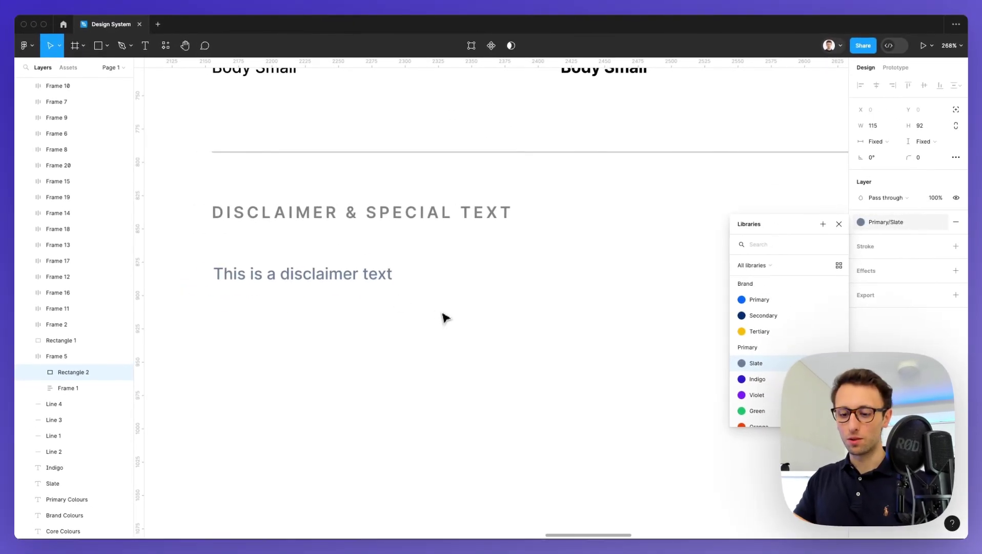
scroll(444, 317, down, 5)
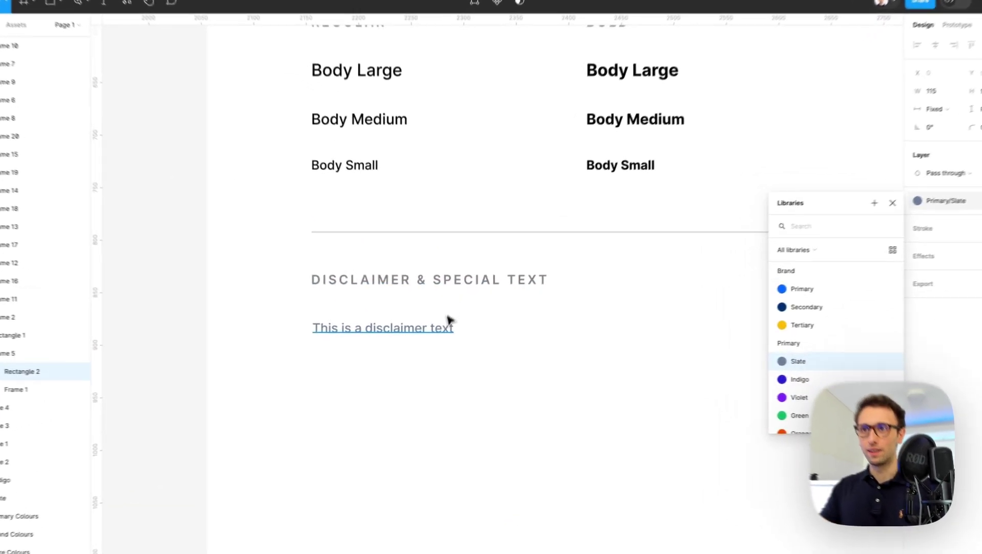
Create a text style named Special / Disclaimer from the disclaimer text and check its entry in the text styles list
click(447, 273)
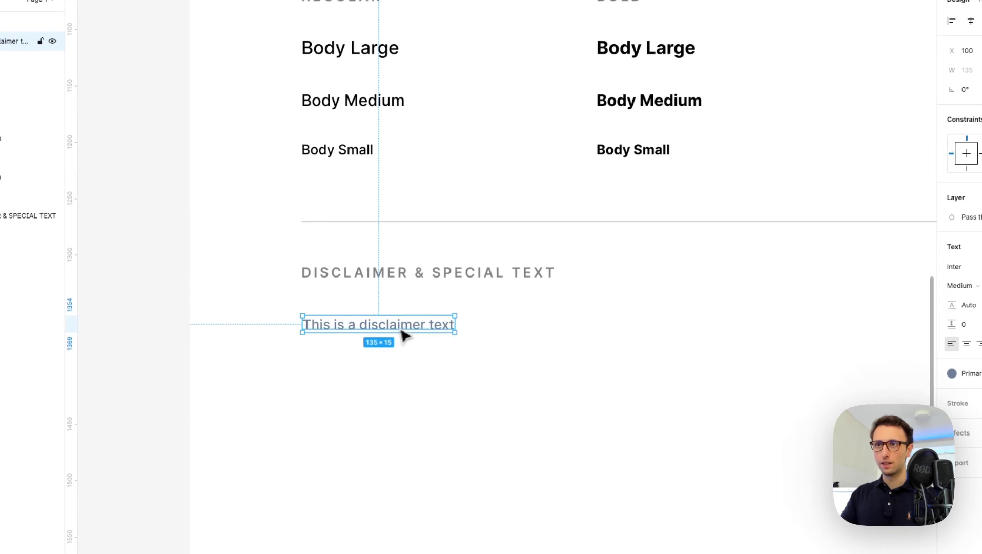
click(528, 352)
scroll(528, 352, down, 2)
click(407, 330)
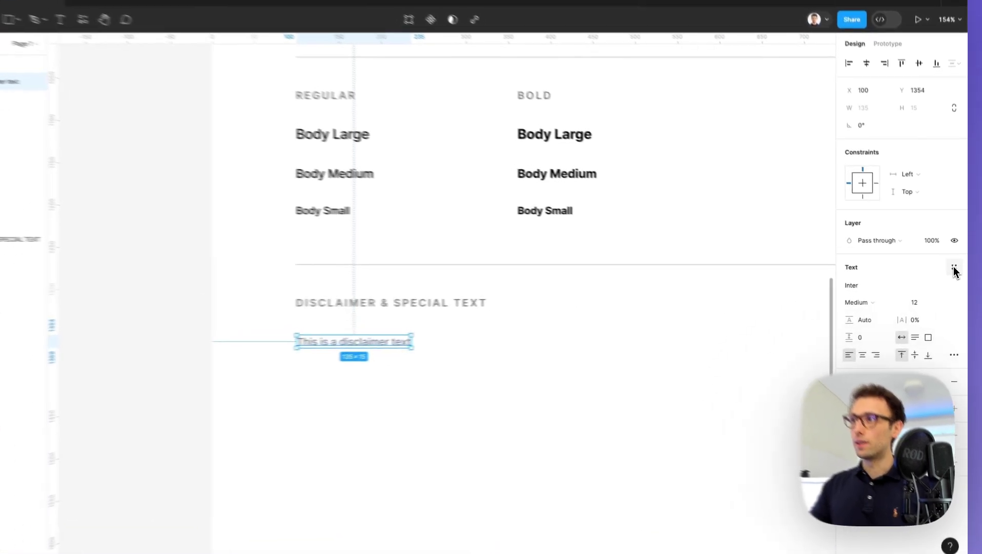
click(955, 270)
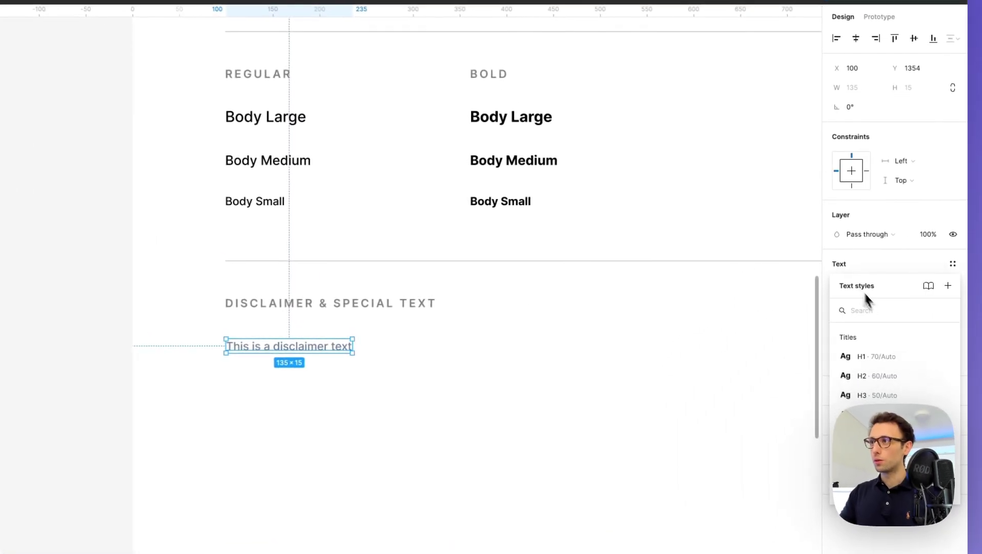
click(947, 286)
text(Disclaime)
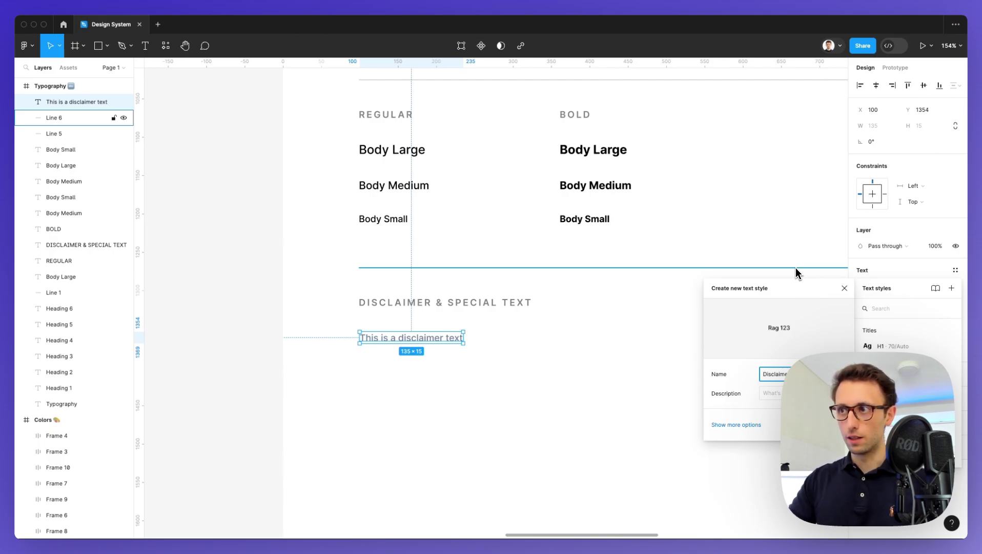
text(Spce)
key(BackSpace)
key(BackSpace)
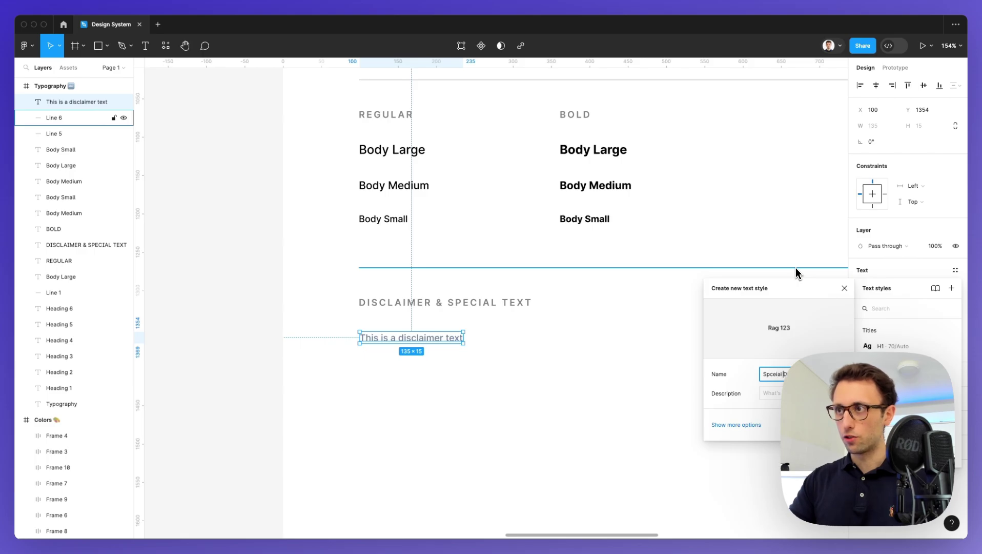
text(ecial /)
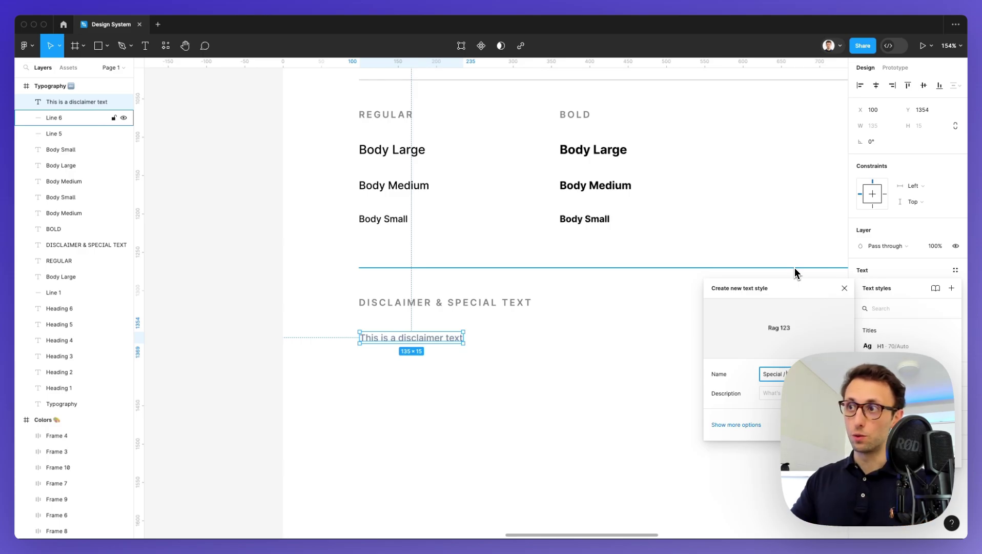
click(843, 289)
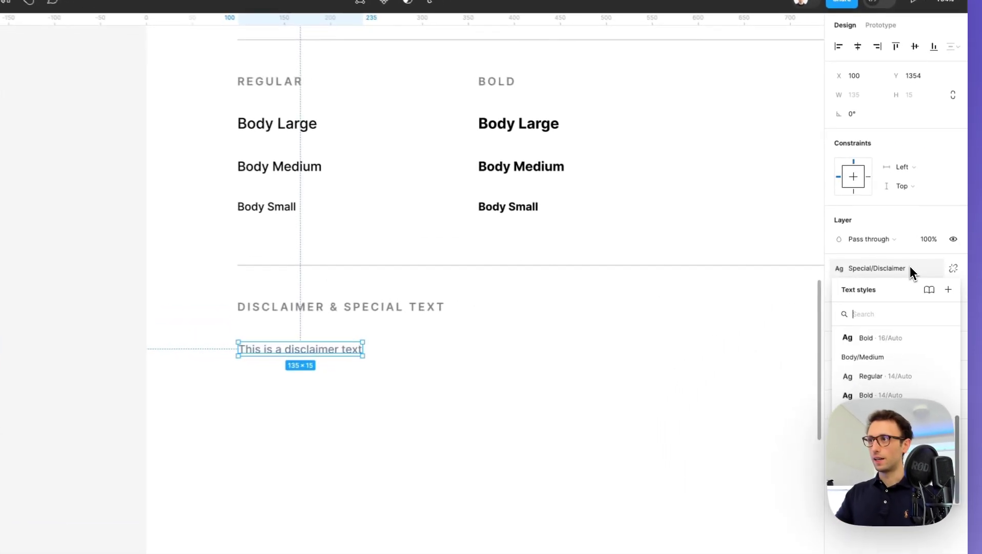
drag(920, 289, 562, 167)
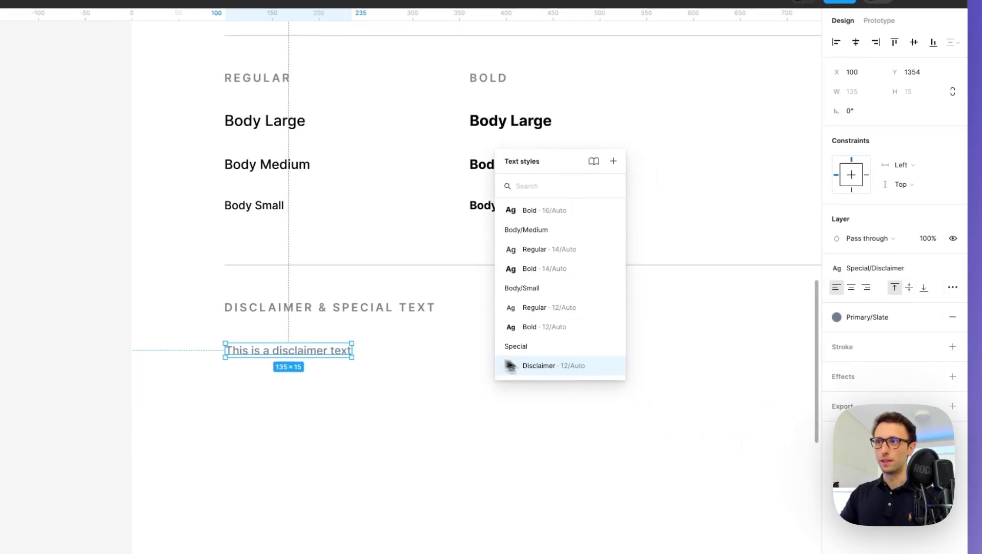
mouse_move(528, 358)
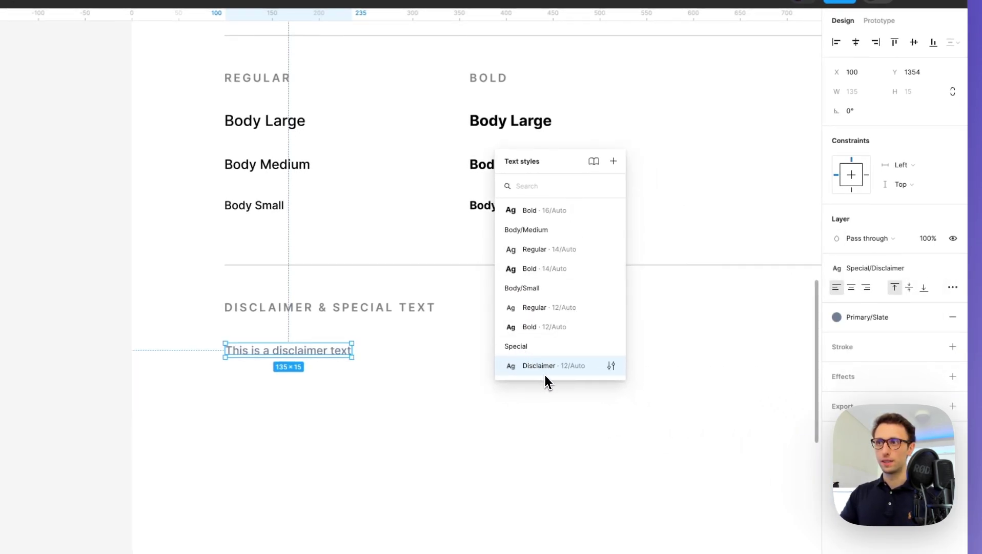
click(525, 400)
Duplicate the disclaimer text and place the copy directly below the original at about X 100, Y 1398
scroll(541, 271, down, 3)
scroll(537, 277, down, 2)
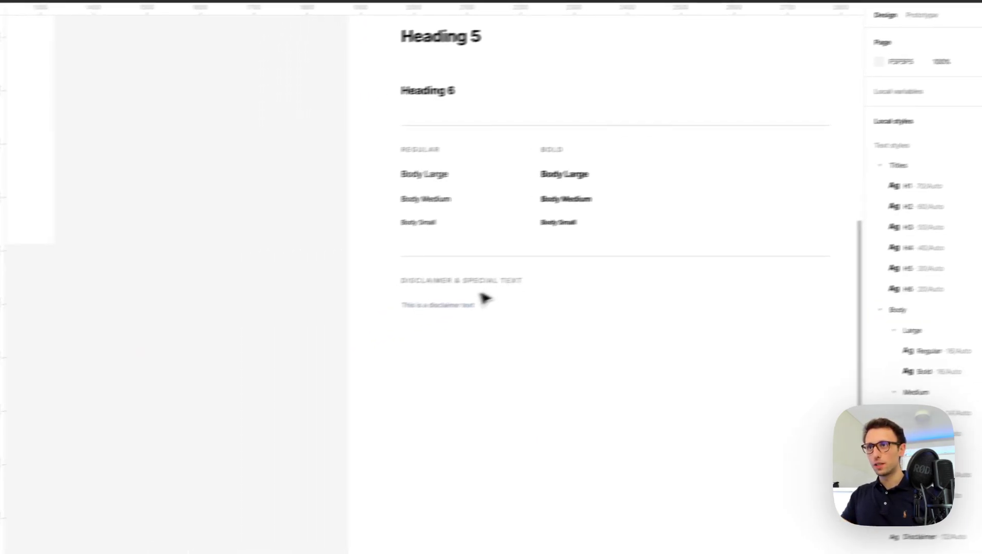
drag(424, 314, 425, 338)
drag(533, 327, 531, 329)
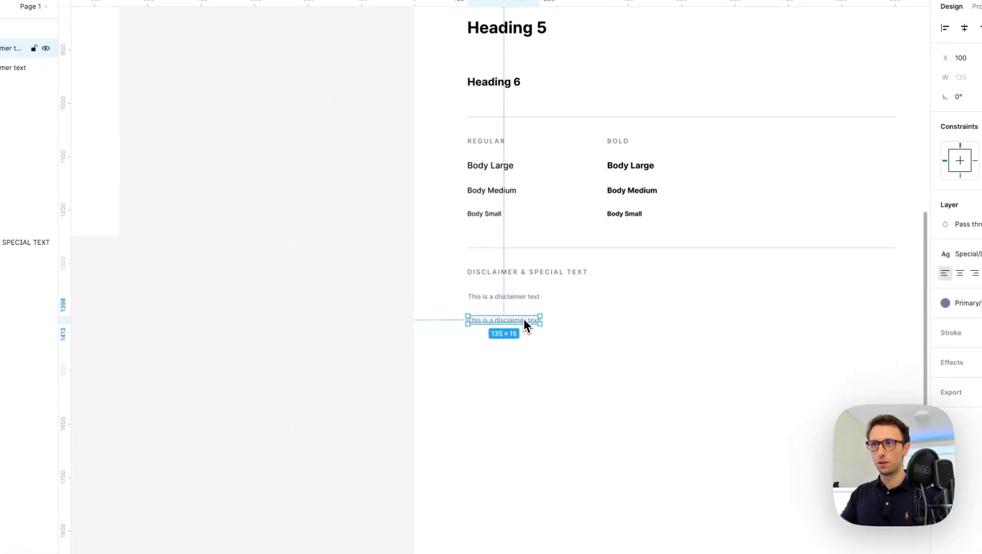
Detach the Special/Disclaimer style from the duplicated text and change its wording to "This is a quote text"
scroll(523, 319, right, 2)
scroll(422, 328, up, 3)
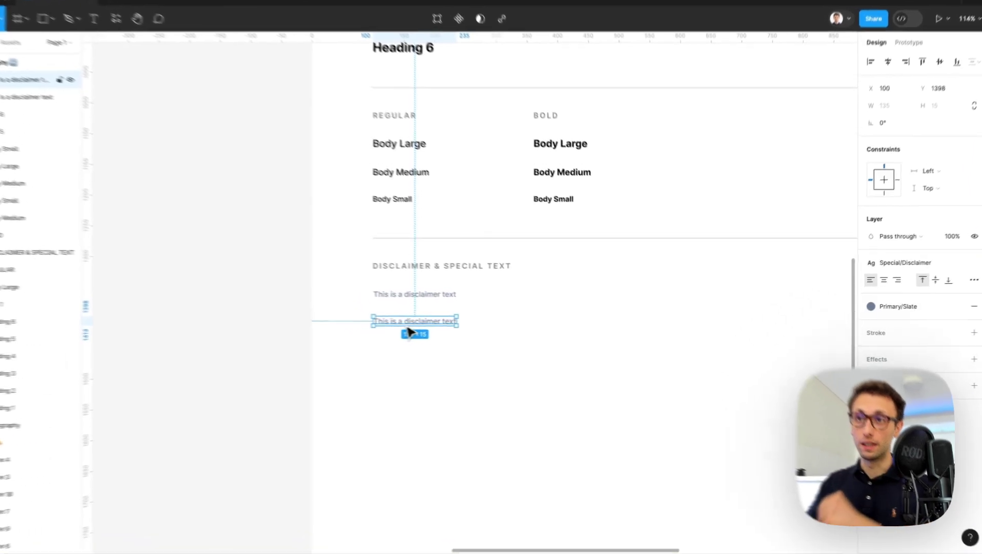
double_click(436, 324)
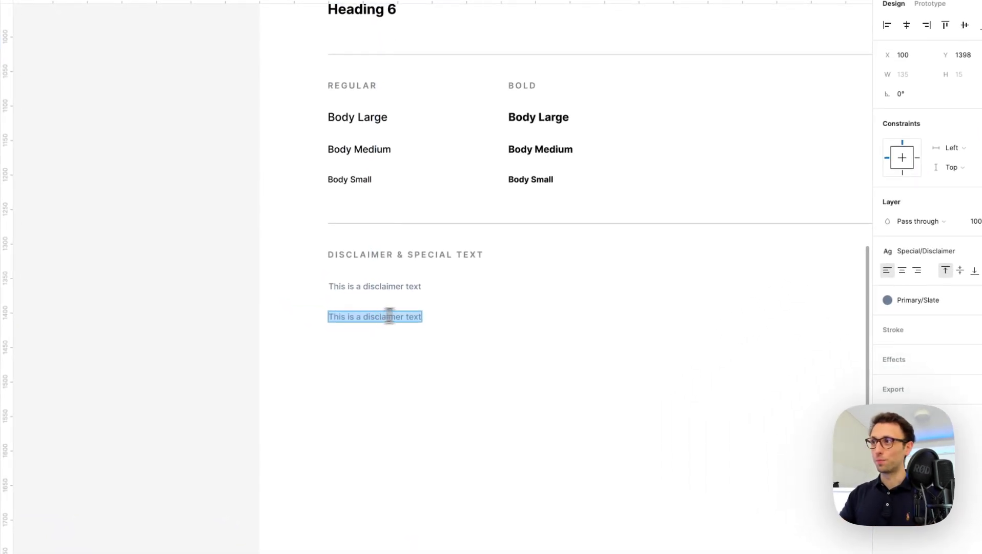
click(980, 252)
double_click(415, 313)
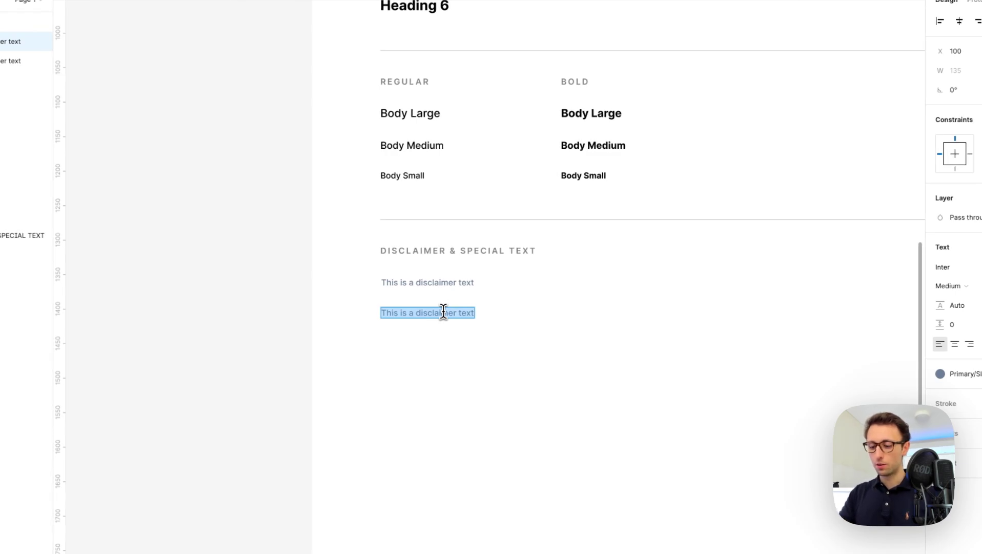
text(This is)
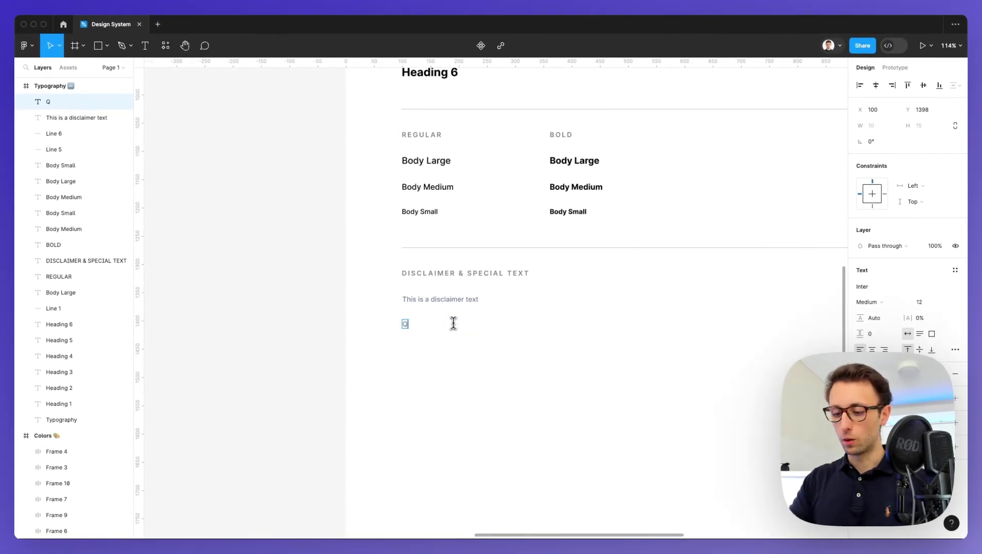
text( a q)
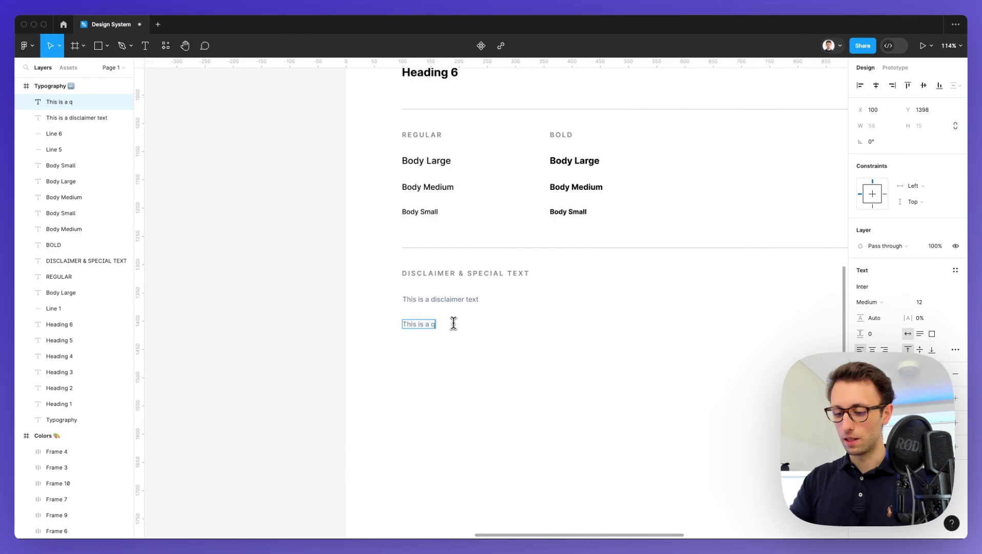
text(uote text)
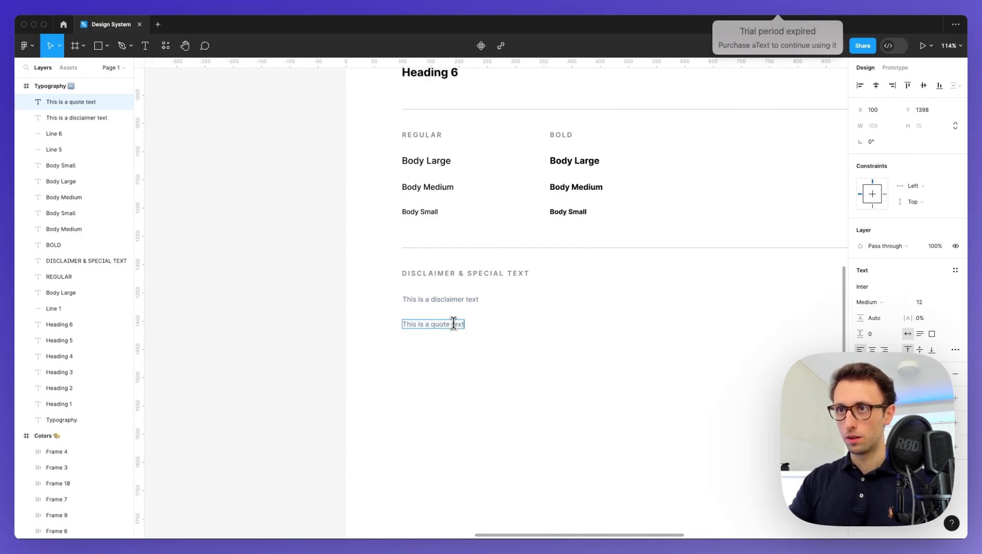
key(Escape)
Set the quote text's font size to 22 and its font weight to Light Italic
click(919, 302)
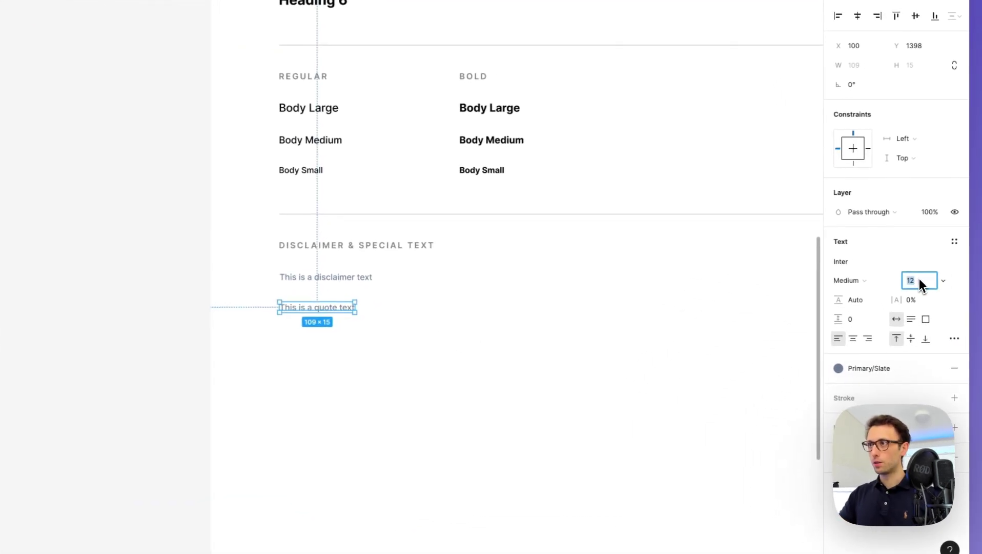
text(22)
key(Return)
click(861, 281)
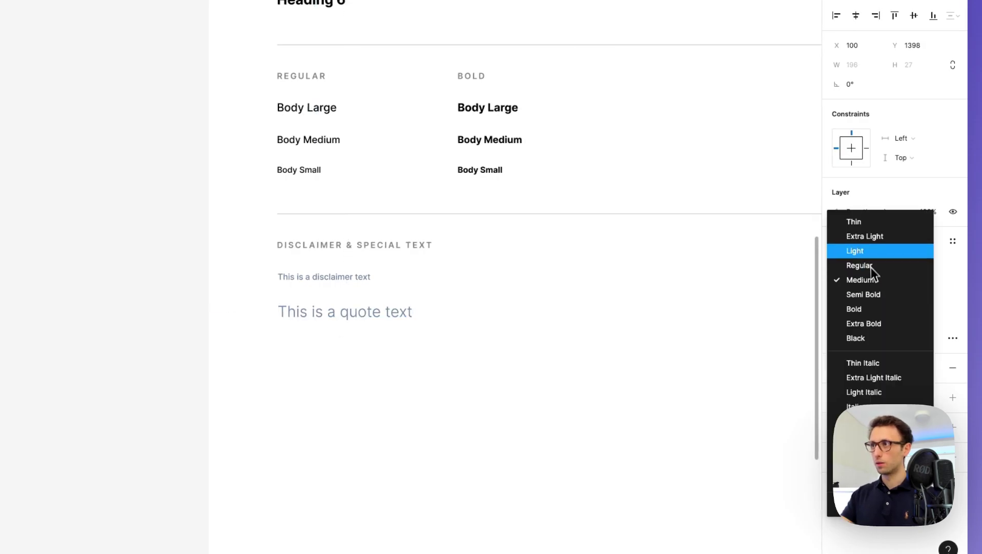
click(916, 393)
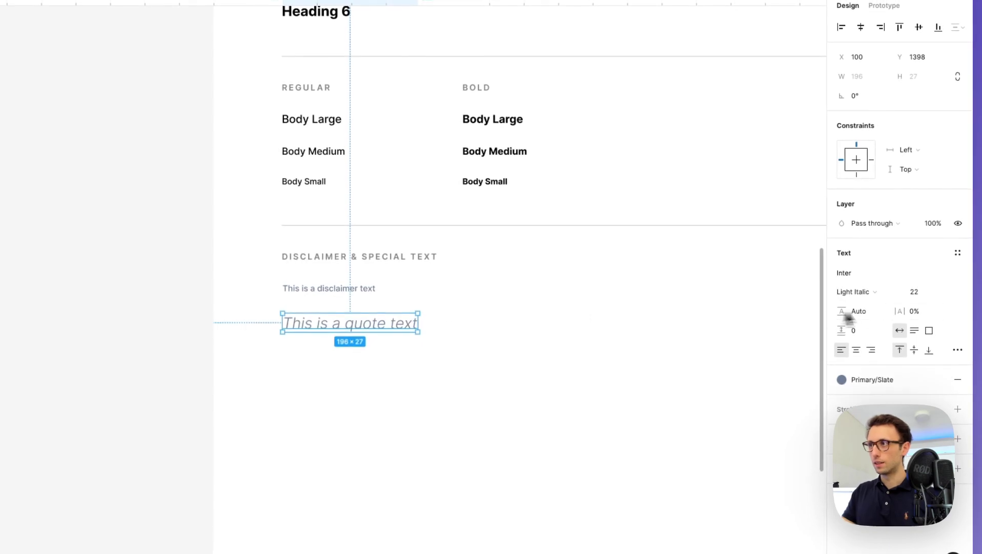
click(433, 307)
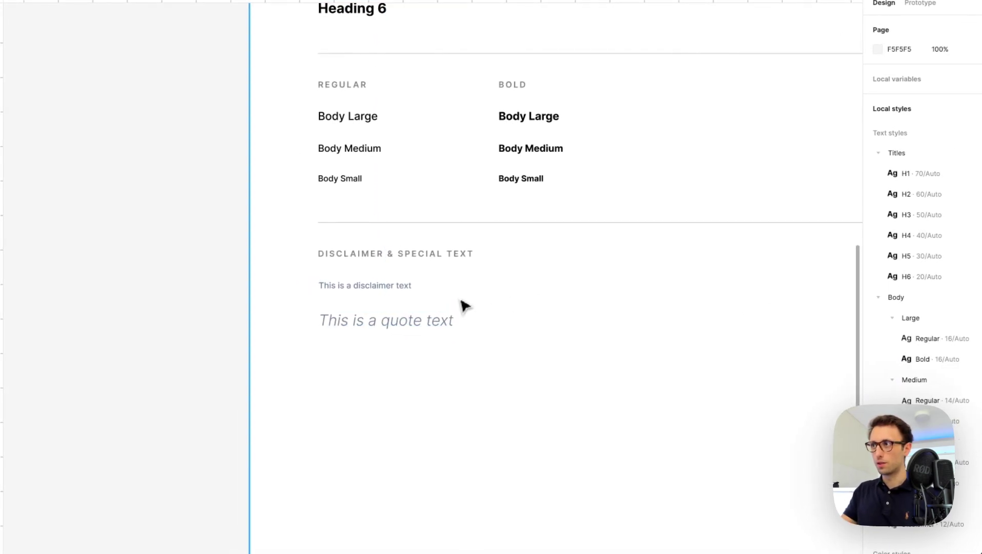
Replace the quote text's Primary/Slate fill with the Indigo/500 color style
click(432, 319)
scroll(443, 311, up, 2)
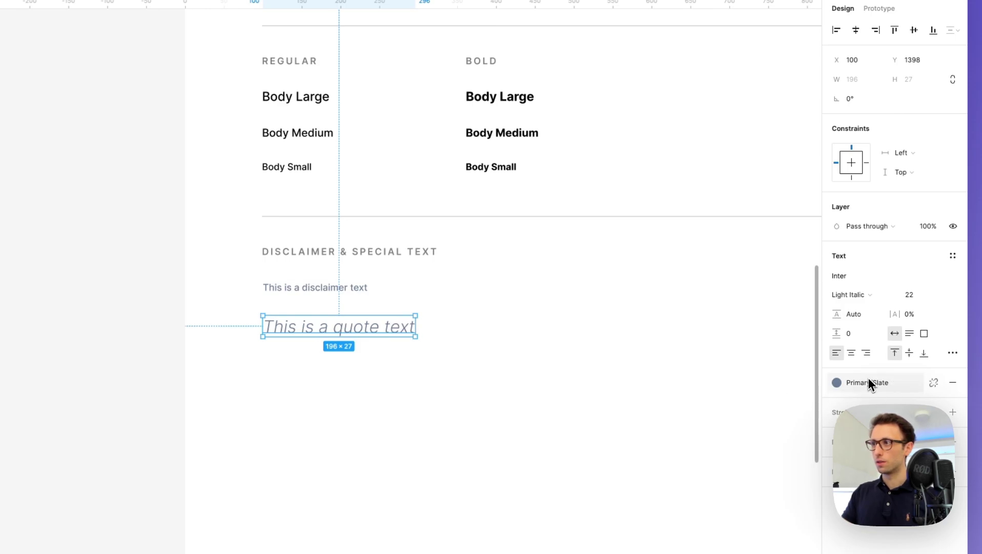
click(868, 382)
drag(742, 334, 623, 165)
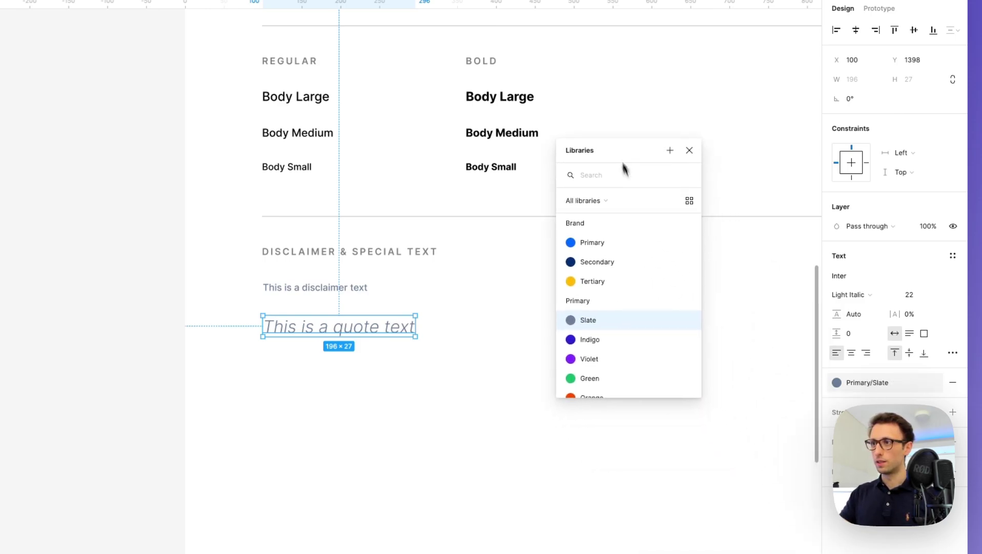
scroll(621, 322, down, 10)
click(606, 308)
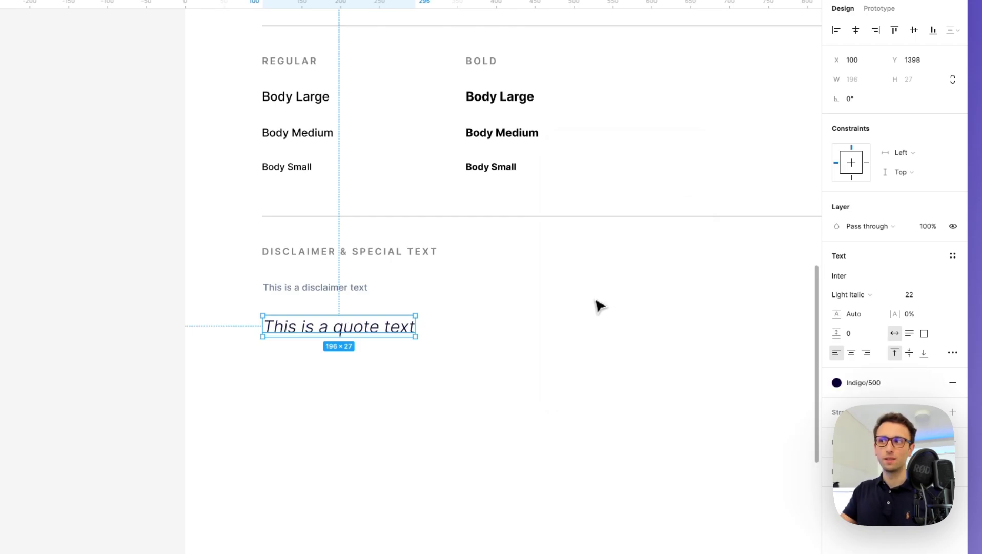
click(496, 318)
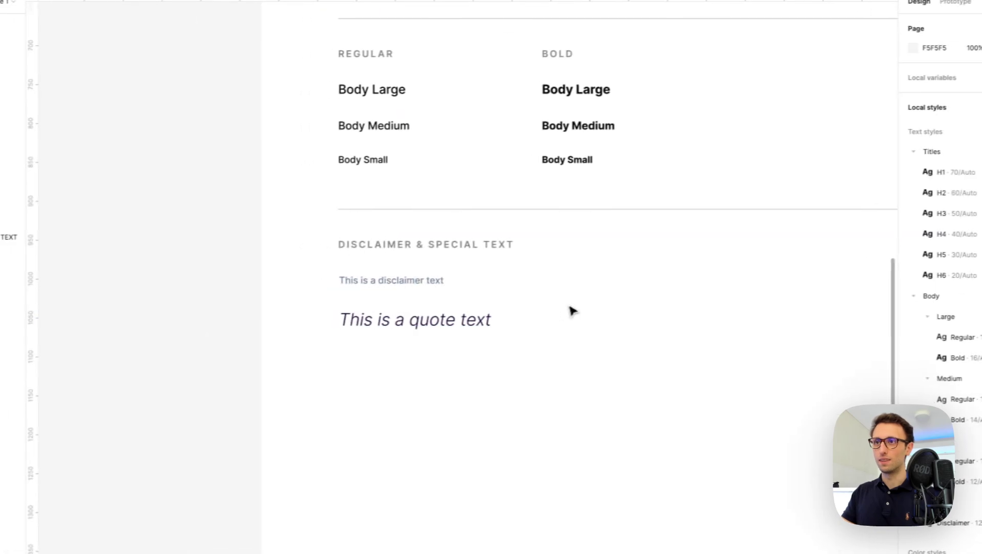
click(428, 319)
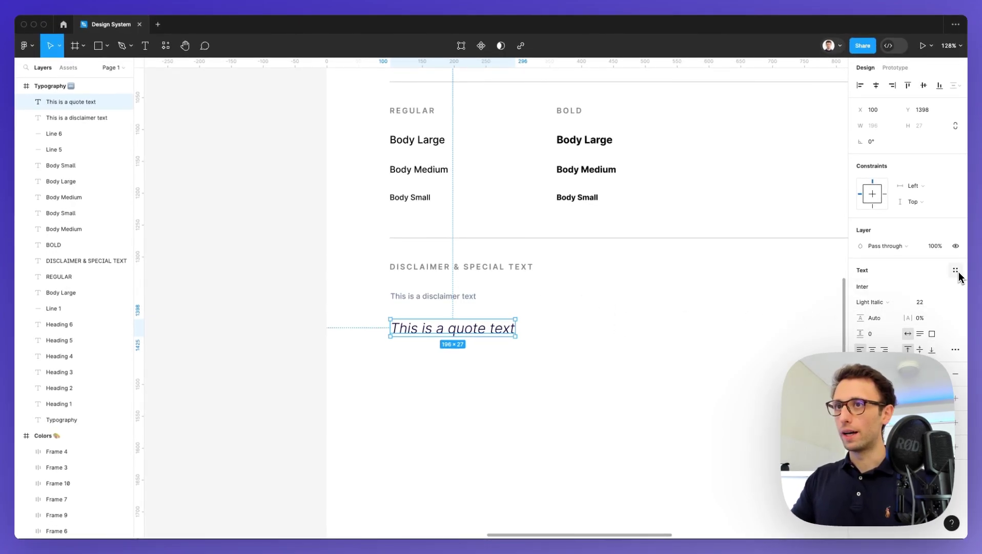
Shorten the "DISCLAIMER & SPECIAL TEXT" section heading to "SPECIAL TEXT"
double_click(487, 267)
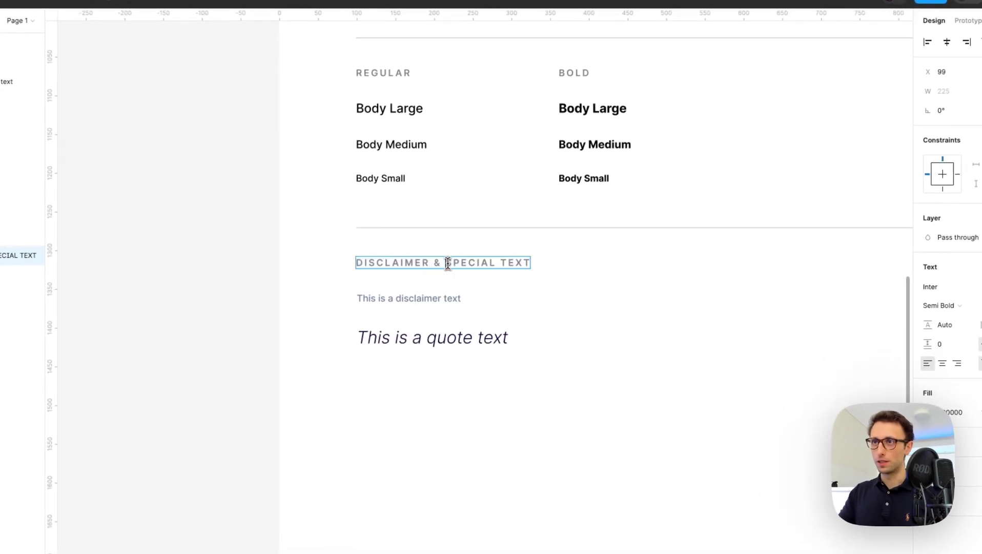
drag(464, 267, 327, 262)
key(BackSpace)
click(649, 263)
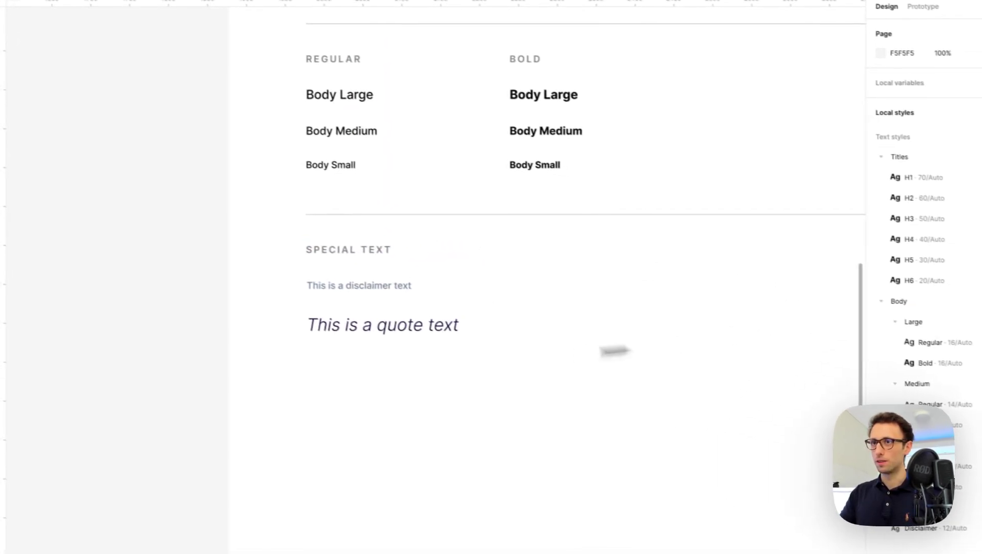
Create a text style named Special / Quote from the quote text and reopen the text styles list
click(464, 343)
click(959, 256)
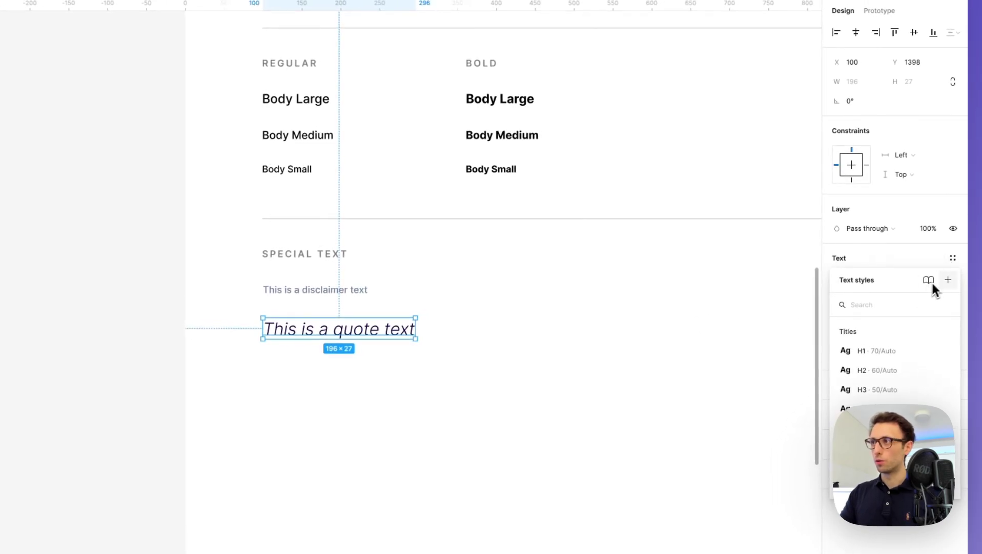
click(948, 280)
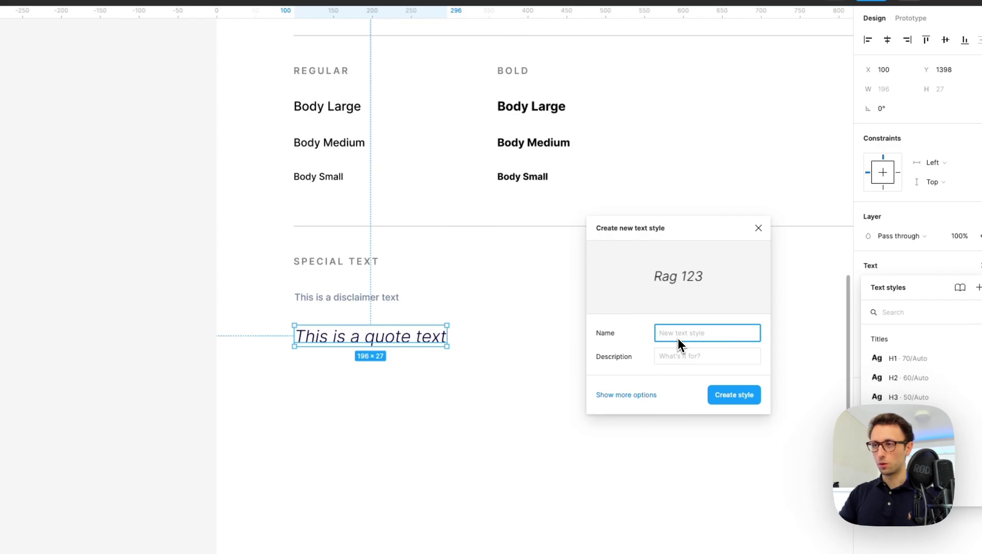
text(Spceial /)
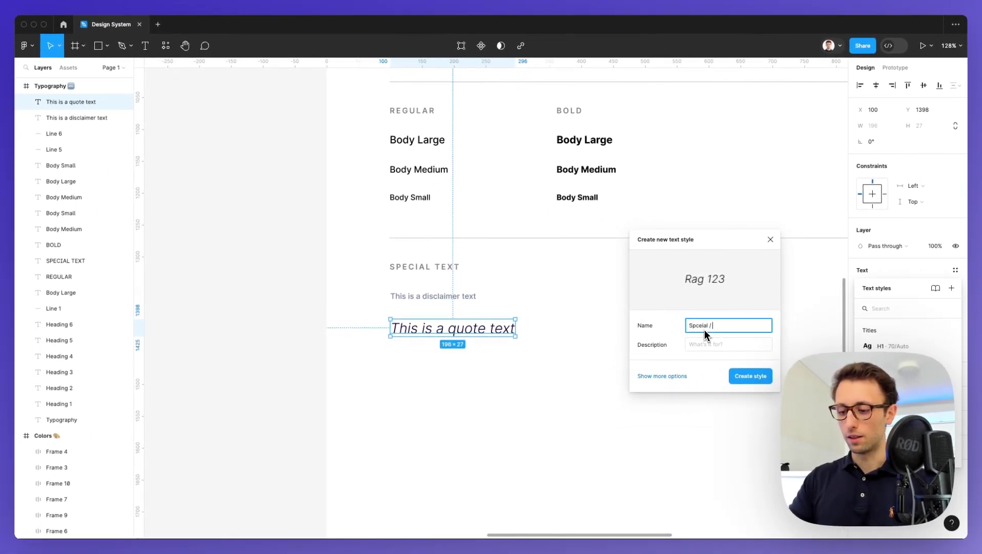
text( Quote)
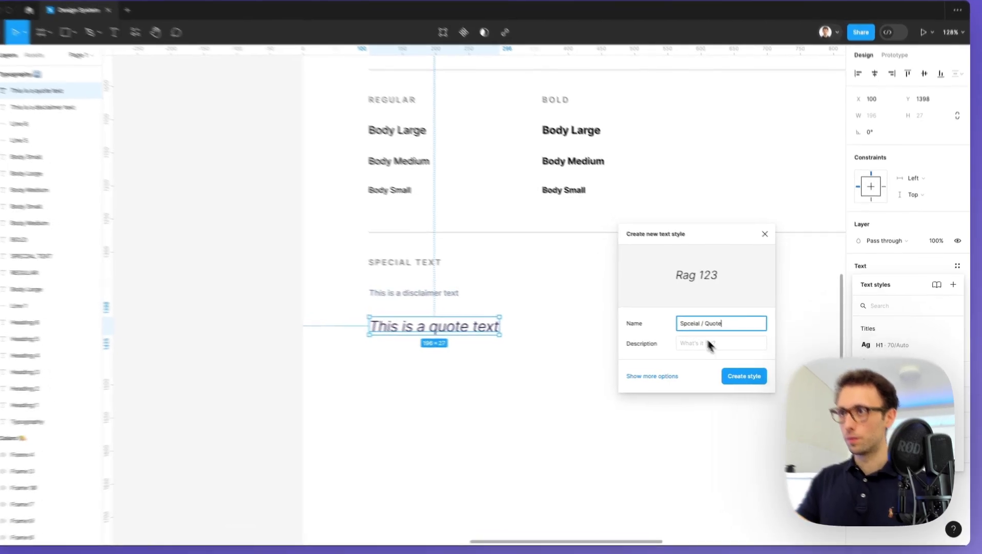
key(BackSpace)
key(BackSpace)
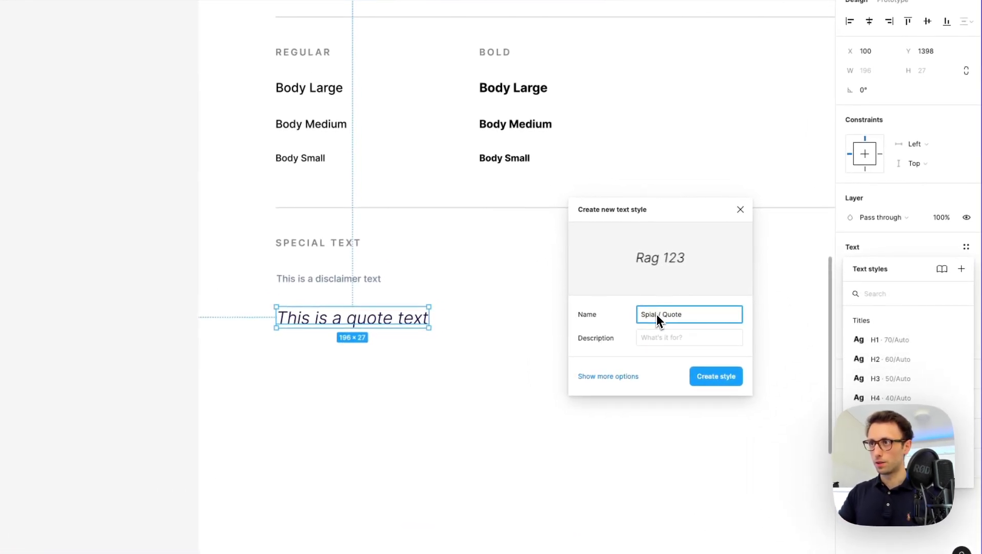
text(ec)
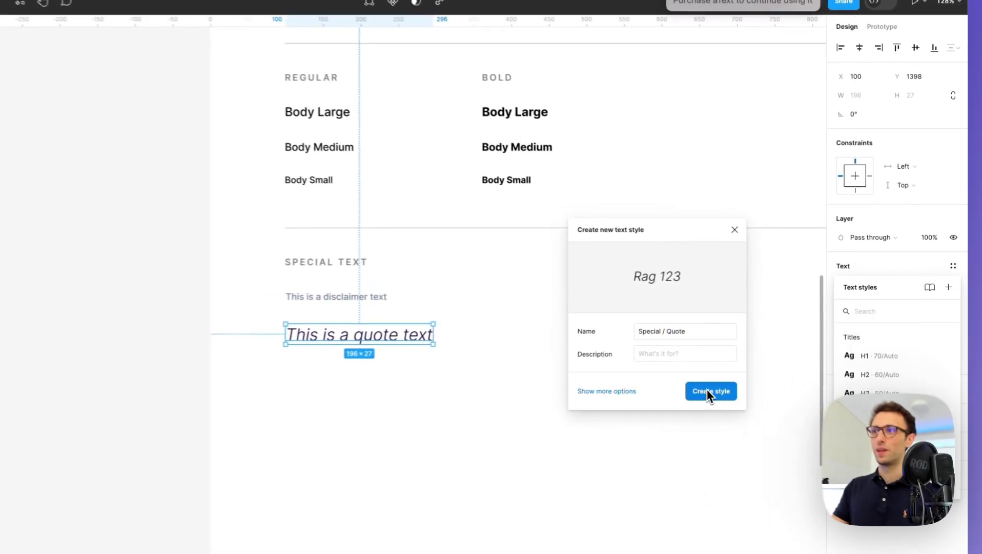
click(747, 376)
click(879, 265)
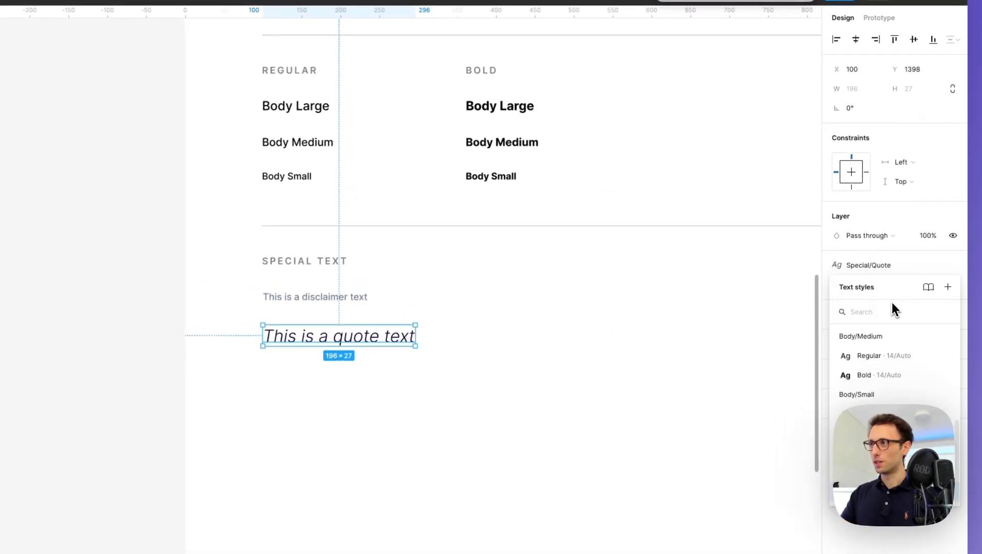
Review the saved text styles list and look over the Typography page from its headings to the special text
drag(891, 302, 545, 182)
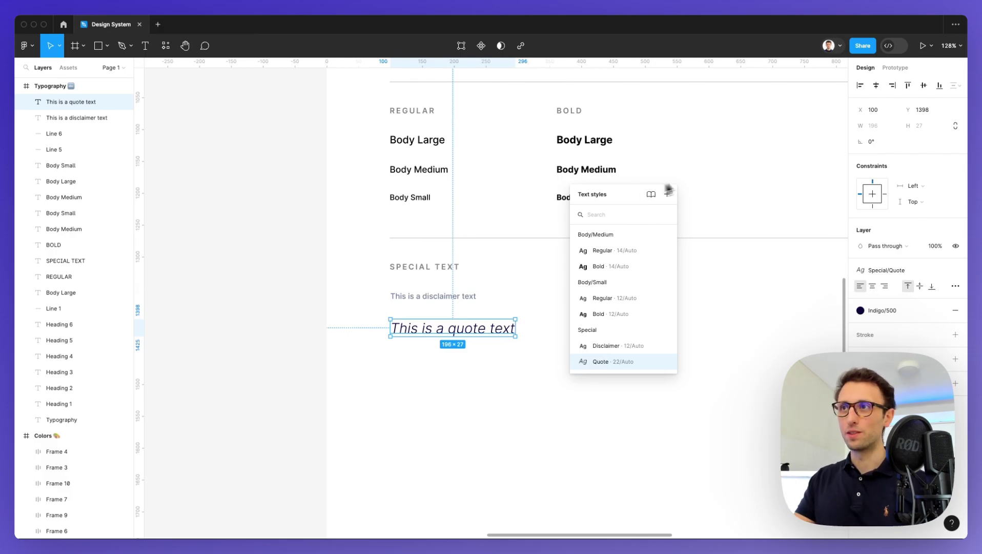
drag(631, 197, 684, 200)
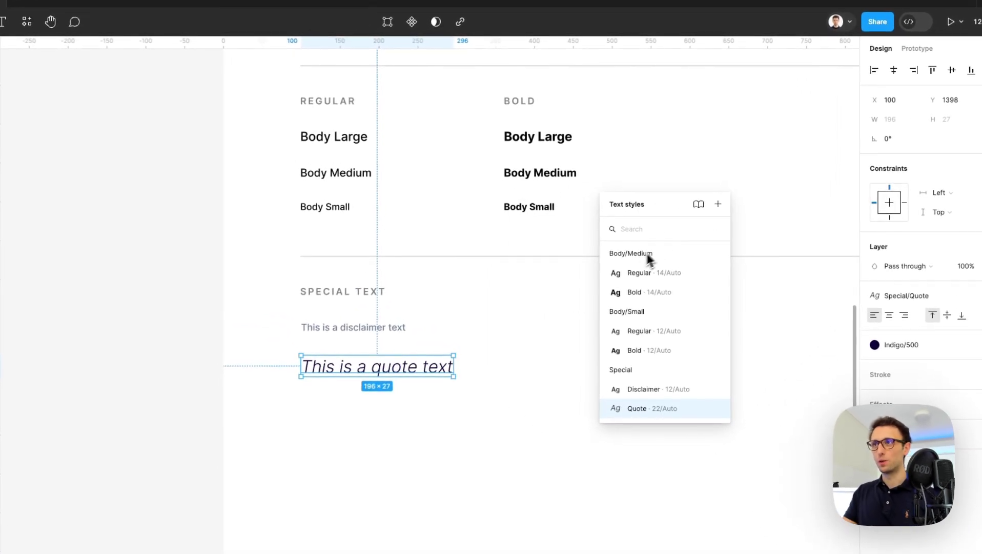
click(600, 240)
scroll(638, 261, down, 10)
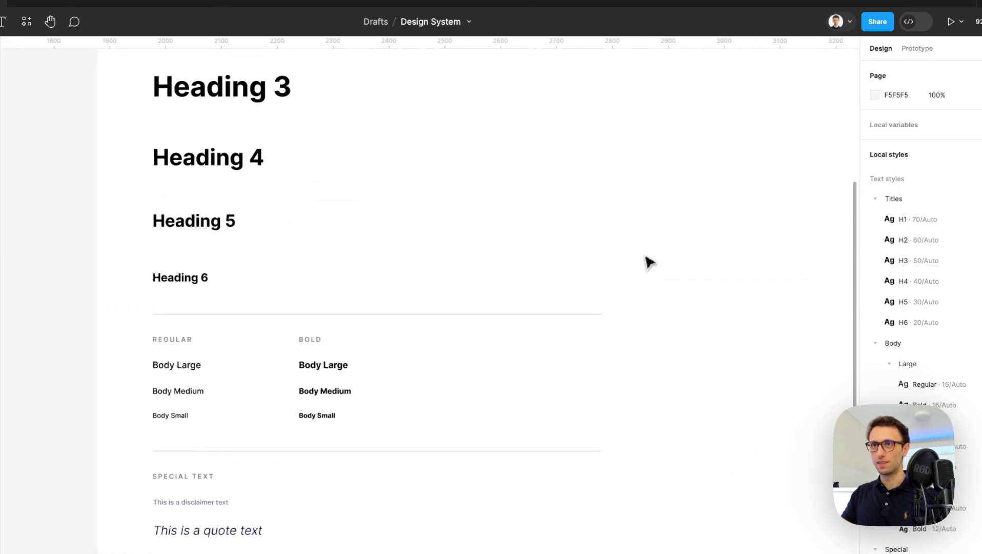
scroll(646, 257, up, 4)
scroll(645, 257, right, 2)
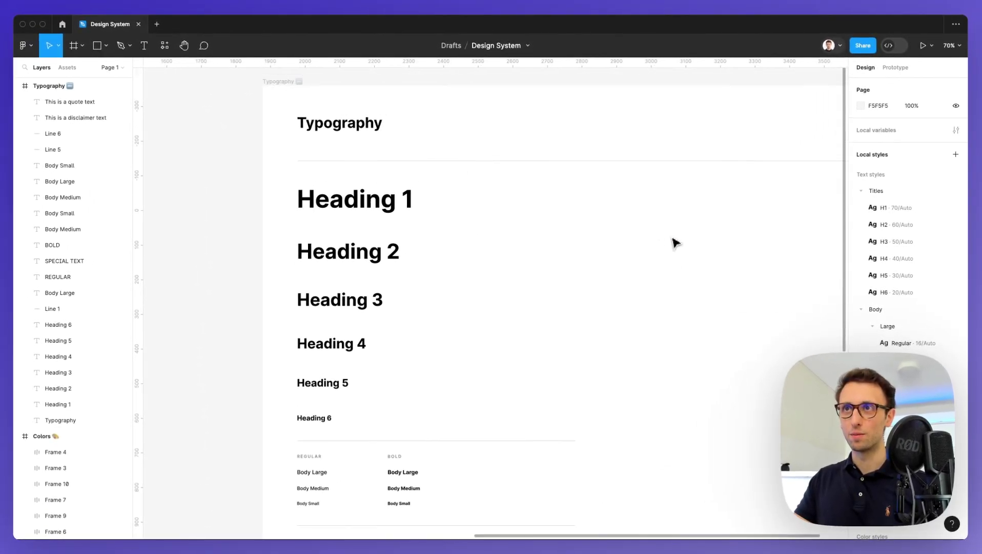
scroll(645, 258, down, 1)
scroll(676, 242, down, 1)
scroll(675, 242, down, 2)
scroll(676, 242, down, 4)
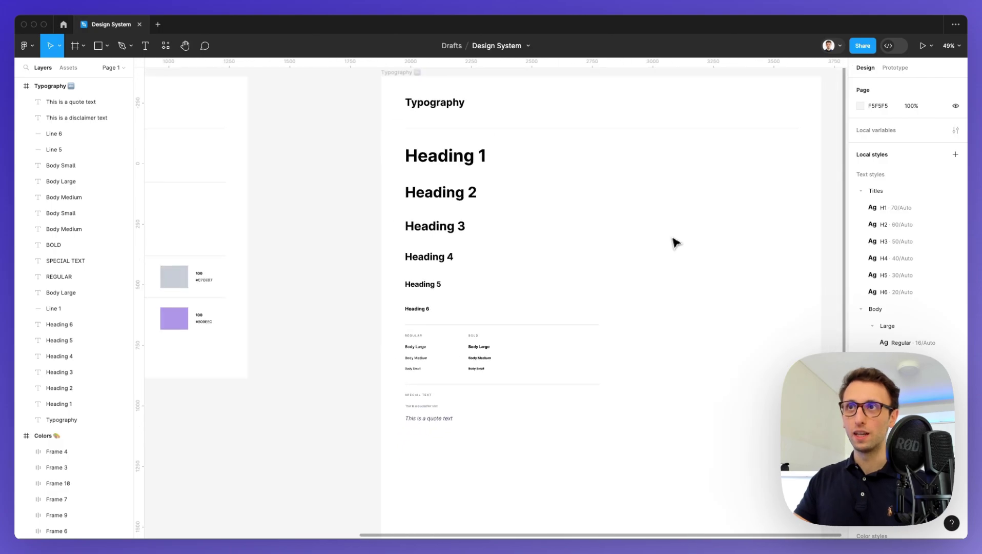
Move the Typography frame closer to the Colors frame at X 1550 and shorten its height to 1522
scroll(675, 242, left, 3)
click(536, 92)
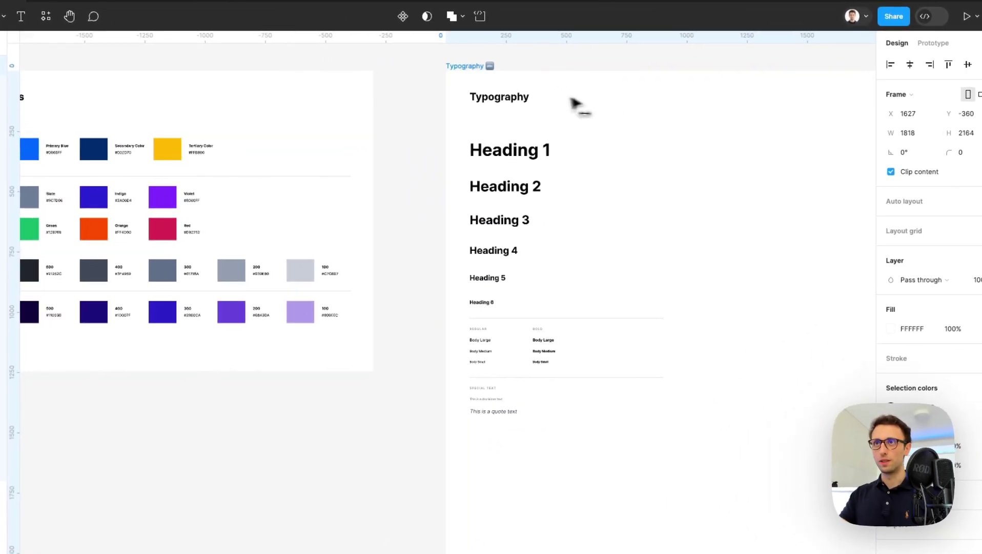
drag(572, 100, 539, 100)
scroll(599, 148, down, 1)
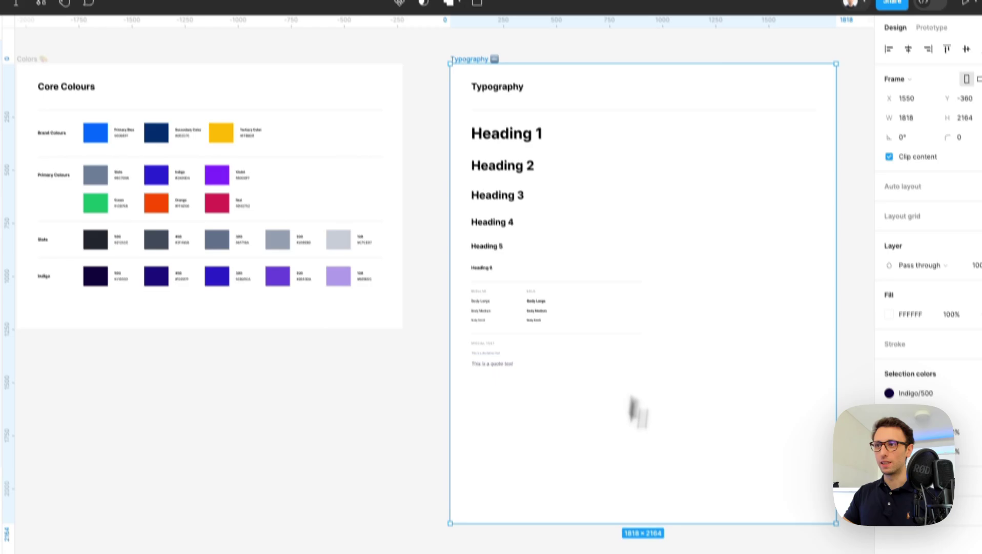
drag(615, 523, 580, 387)
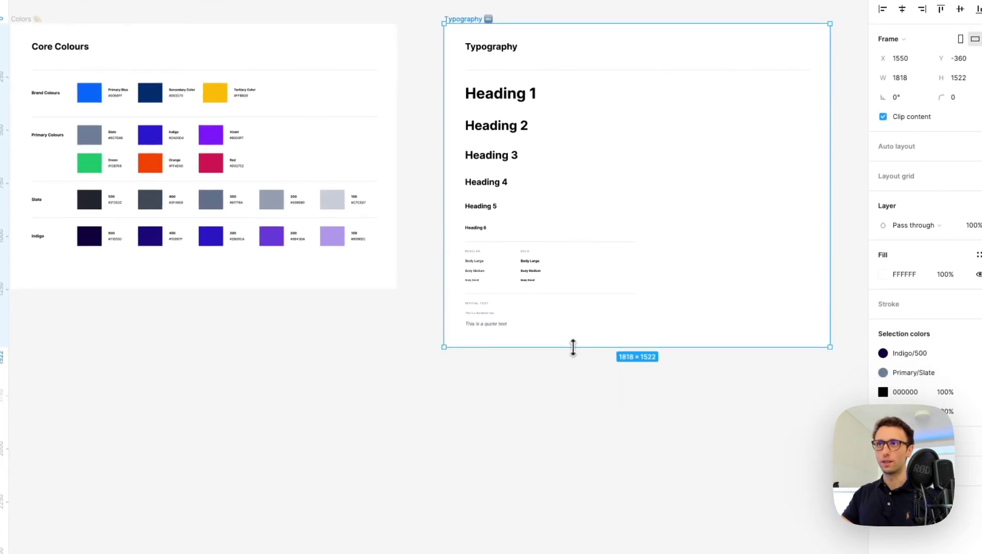
Expand the file's list of pages while keeping the Colors and Typography frames in view
scroll(563, 216, up, 5)
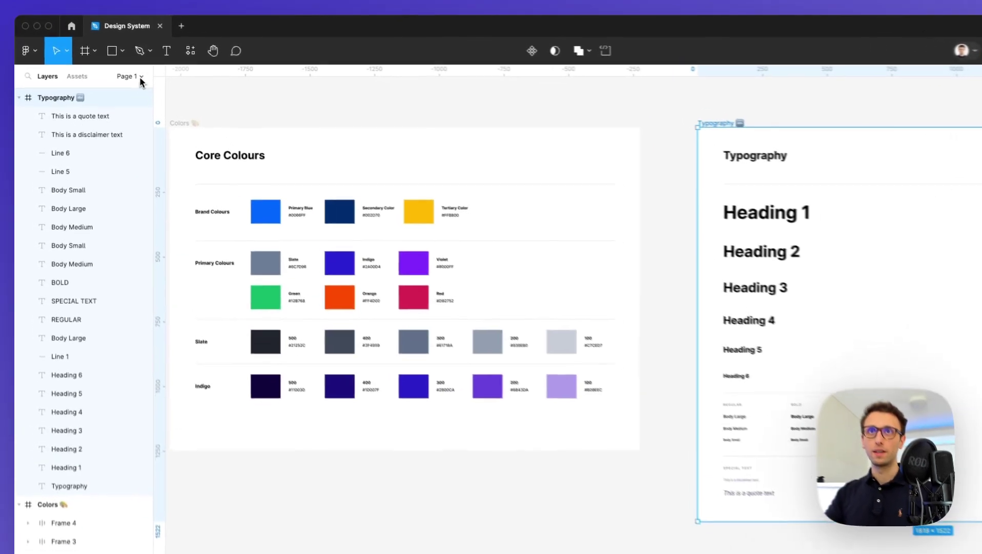
click(121, 67)
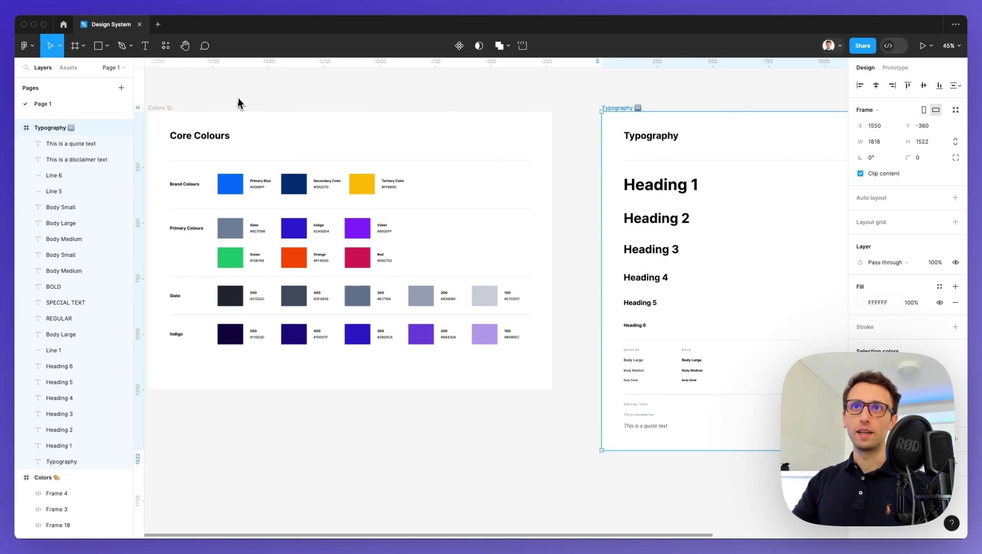
scroll(335, 106, down, 1)
scroll(335, 107, down, 2)
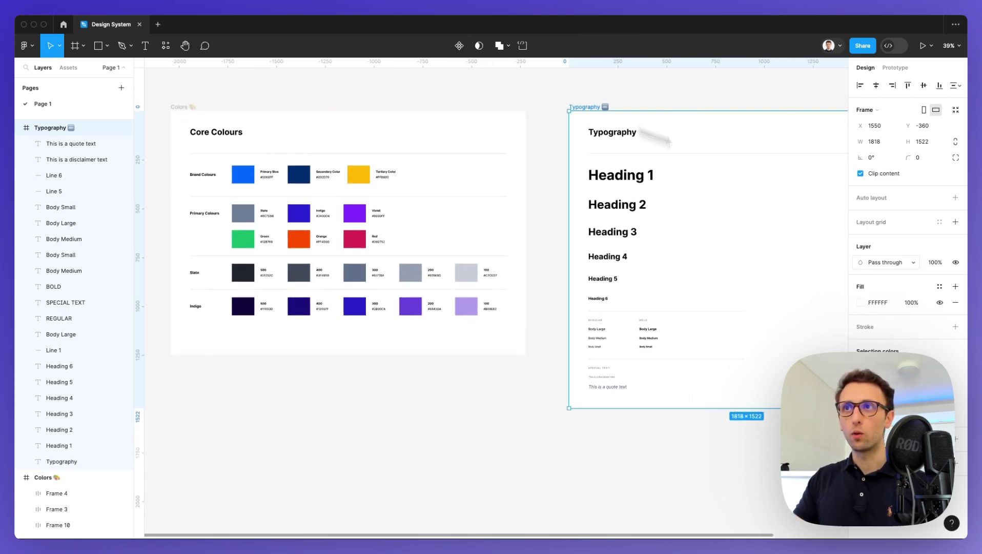